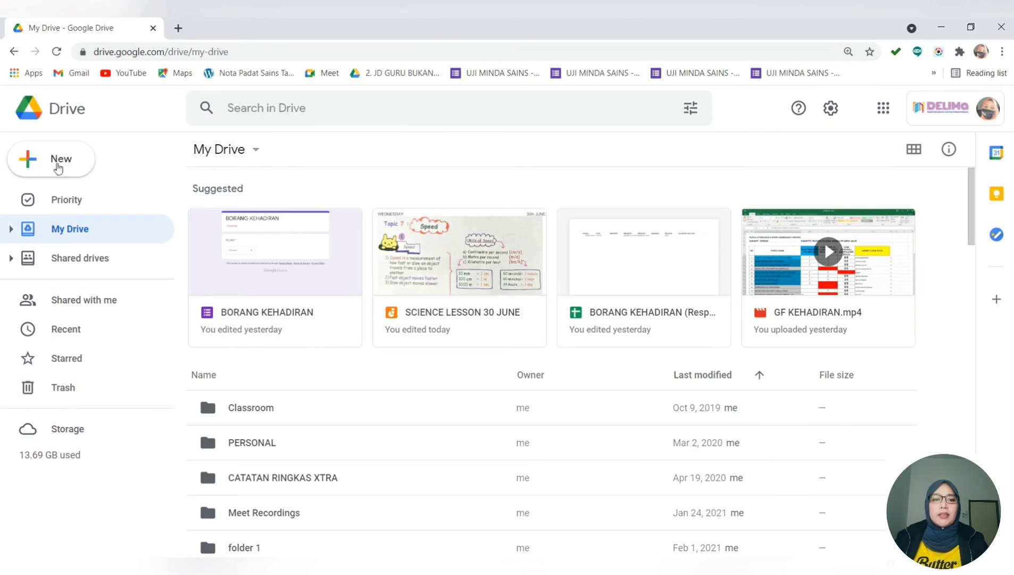
Create a blank Google Form and title it "BORANG KEHADIRAN KELAS CIKGU" followed by the teacher's name.
{"action": "left_click", "coordinate": [59, 165]}
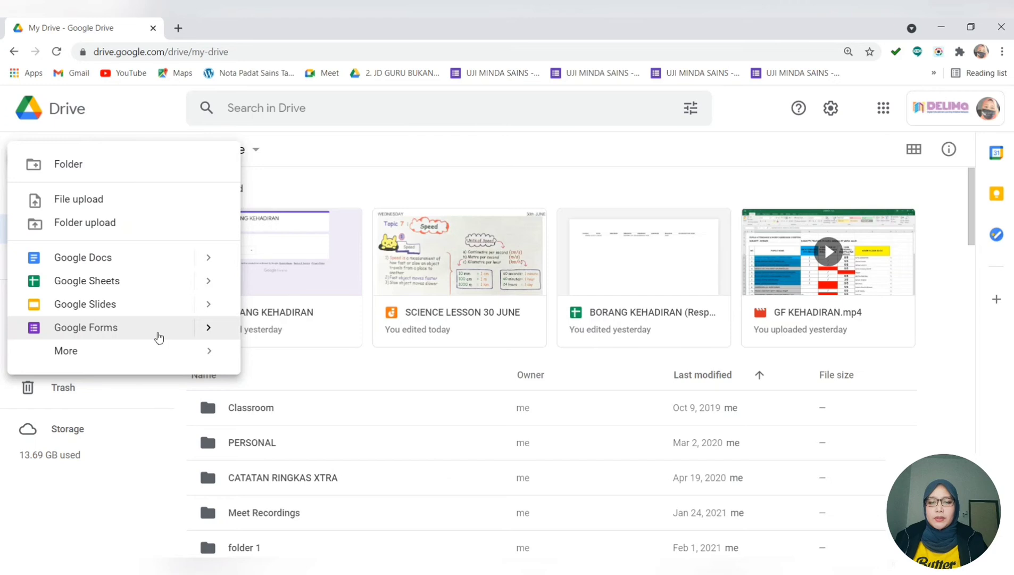
{"action": "left_click", "coordinate": [158, 337]}
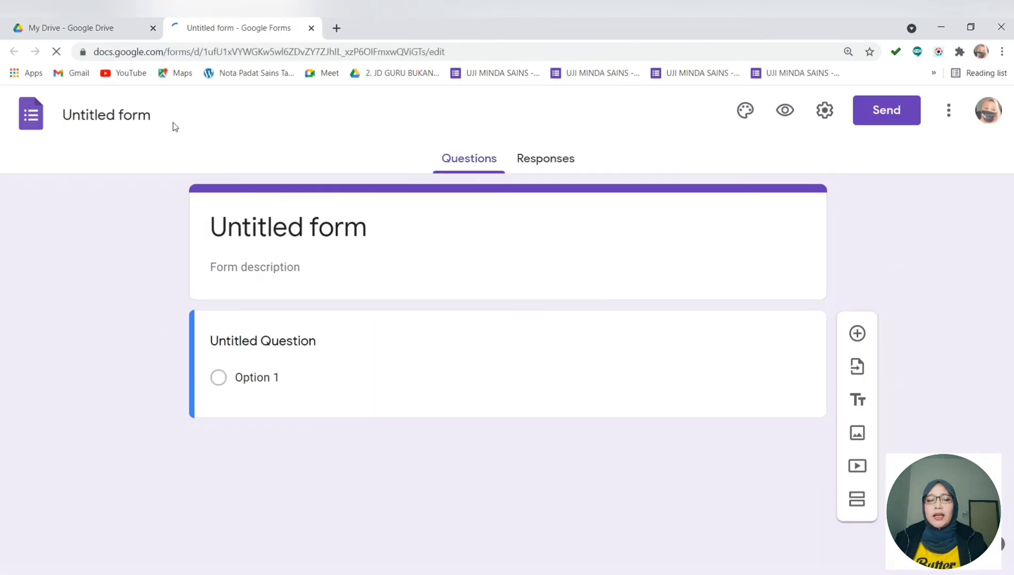
{"action": "left_click", "coordinate": [121, 116]}
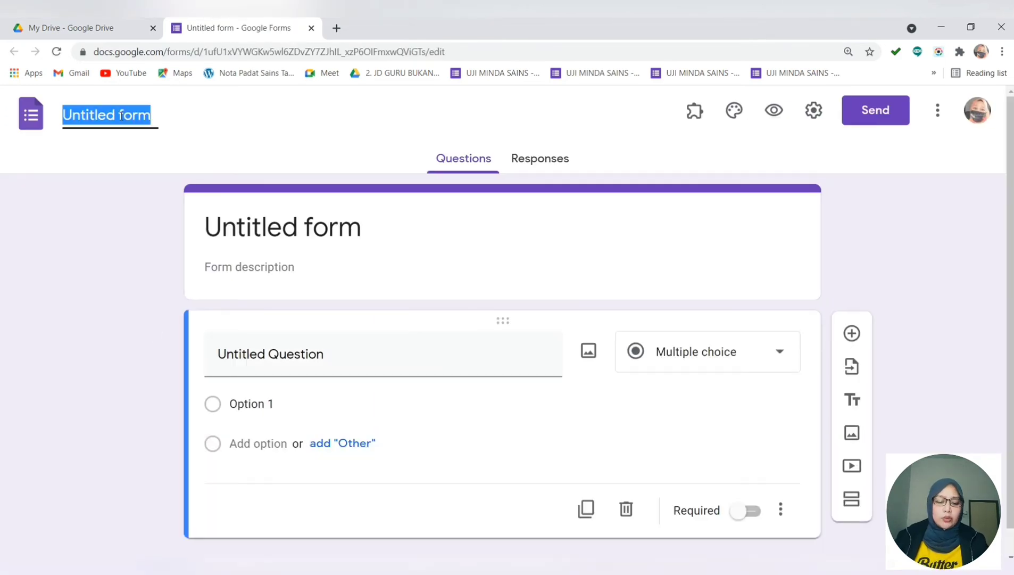
{"action": "type", "text": "BORANG E"}
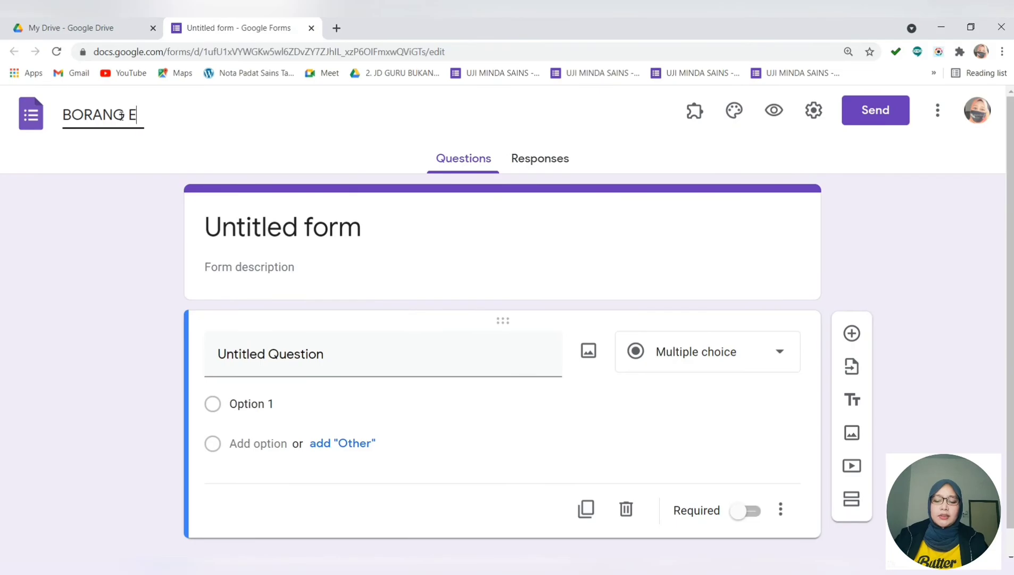
{"action": "key", "text": "BackSpace"}
{"action": "type", "text": "KEHAR"}
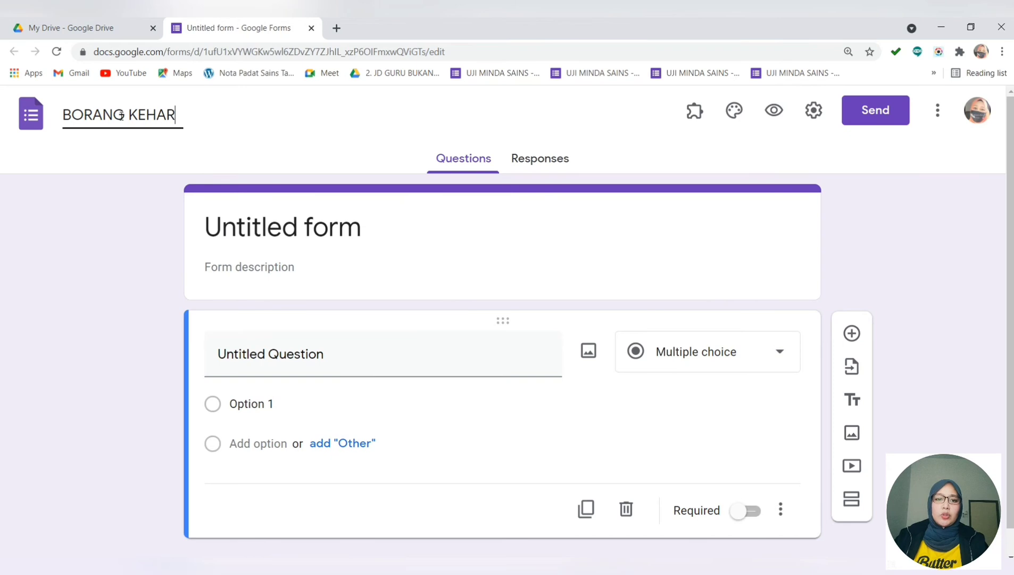
{"action": "key", "text": "BackSpace"}
{"action": "type", "text": "DIRAN C"}
{"action": "key", "text": "BackSpace"}
{"action": "type", "text": "KELAS CIKGU NIENA"}
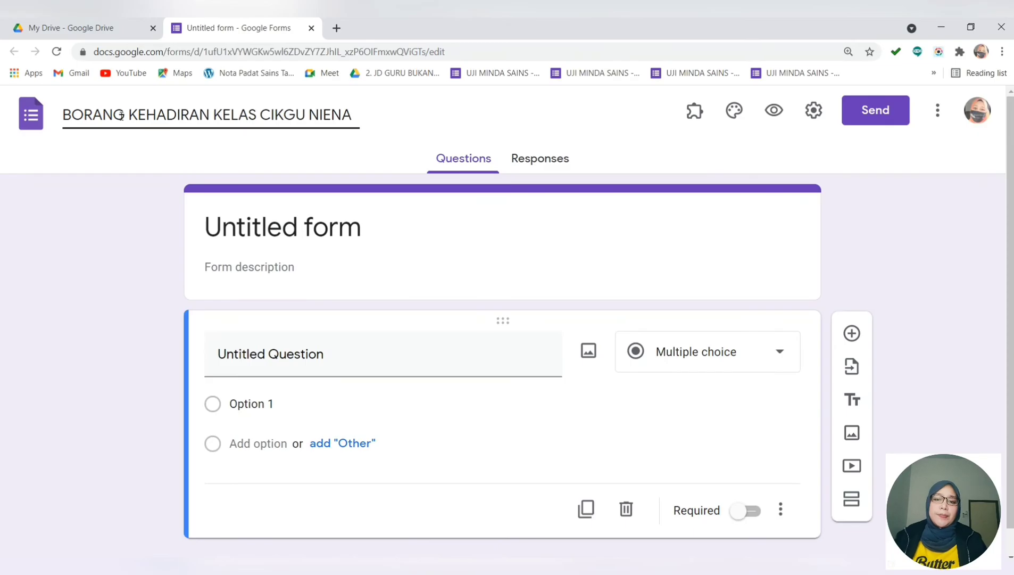
{"action": "left_click", "coordinate": [348, 248]}
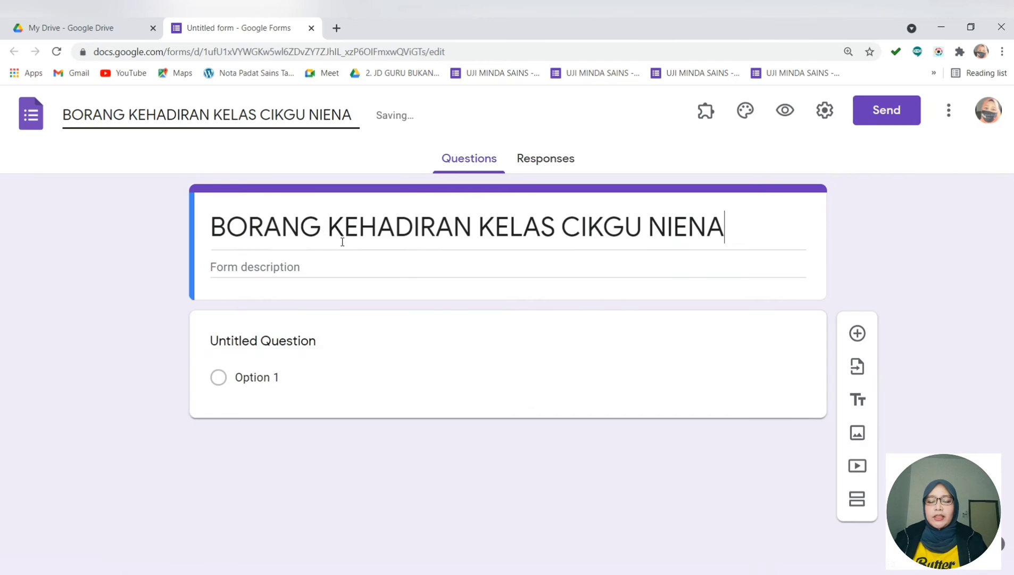
{"action": "left_click", "coordinate": [301, 272]}
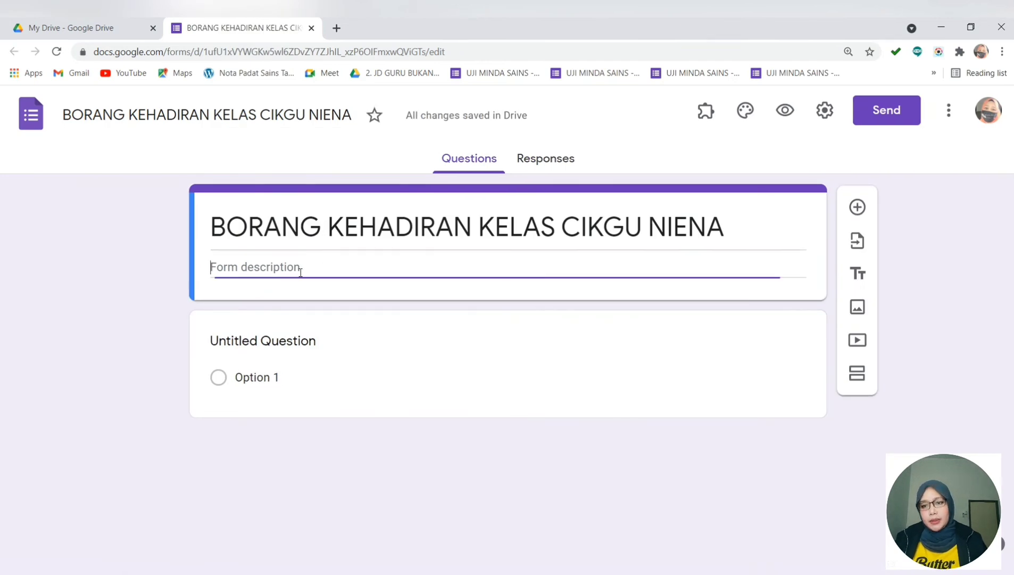
{"action": "triple_click", "coordinate": [347, 221]}
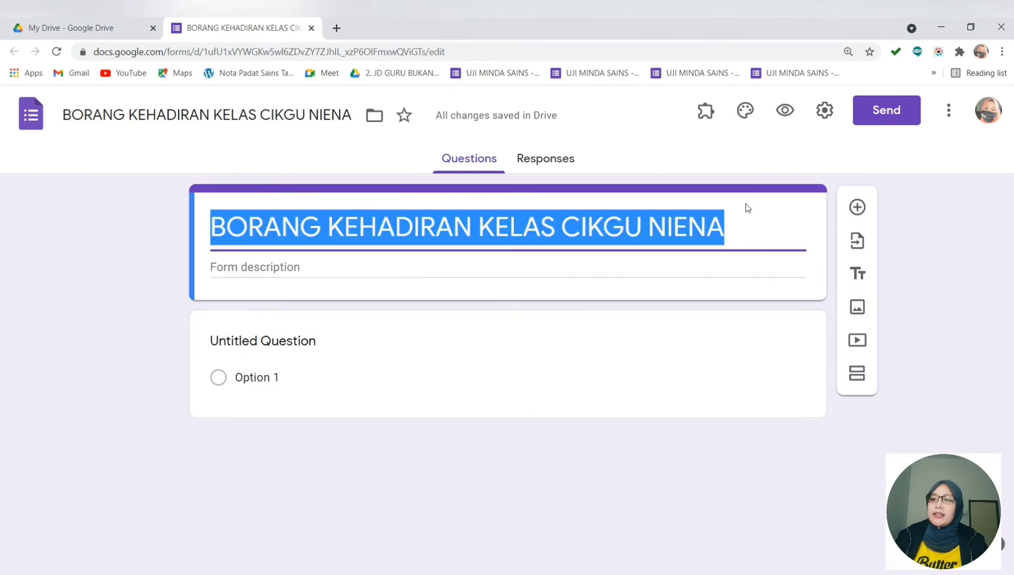
In the form's general settings, turn off the restriction to users in Ministry Of Education Malaysia and leave responses unlimited.
{"action": "left_click", "coordinate": [832, 117]}
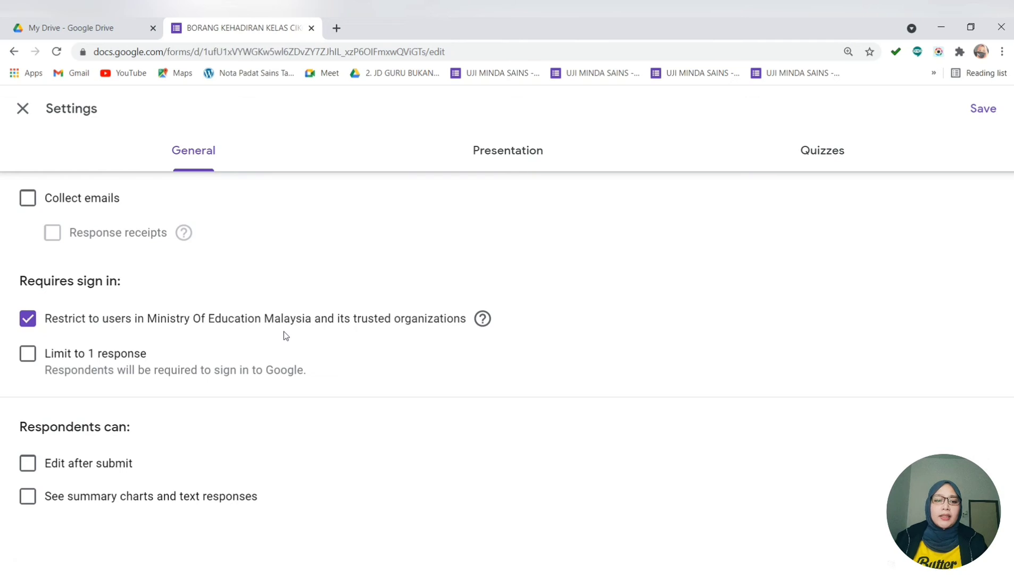
{"action": "left_click", "coordinate": [29, 318]}
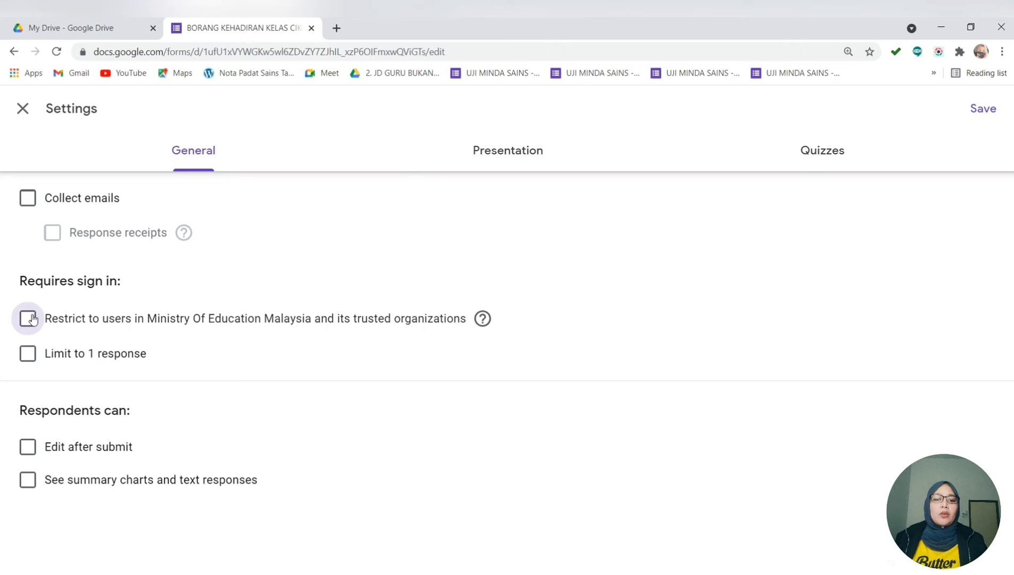
{"action": "left_click", "coordinate": [28, 354]}
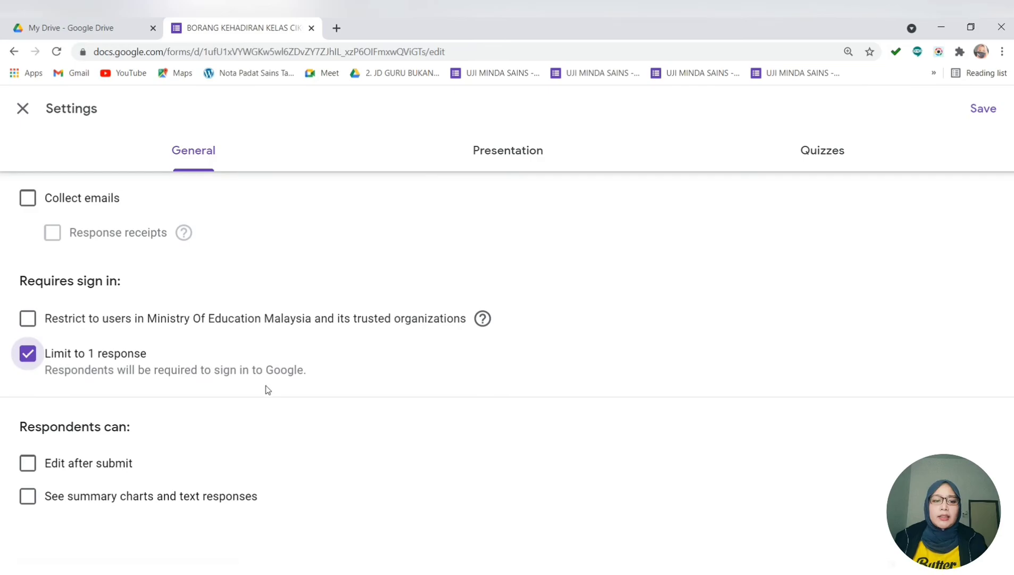
{"action": "left_click", "coordinate": [28, 359]}
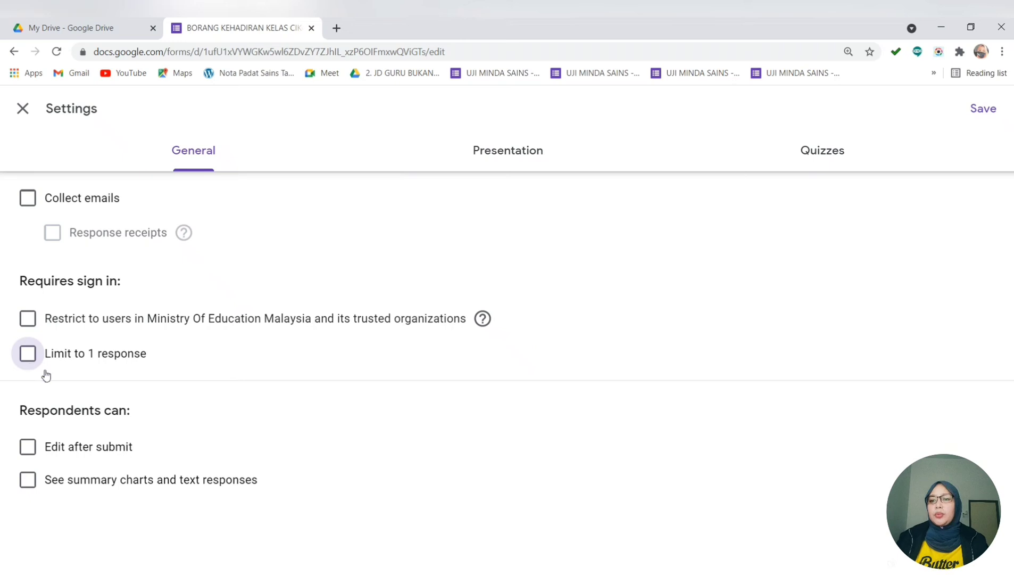
Disable the link to submit another response and set the confirmation message to "Terima kasih kerana mengisi borang kehadiran ini.".
{"action": "left_click", "coordinate": [549, 156]}
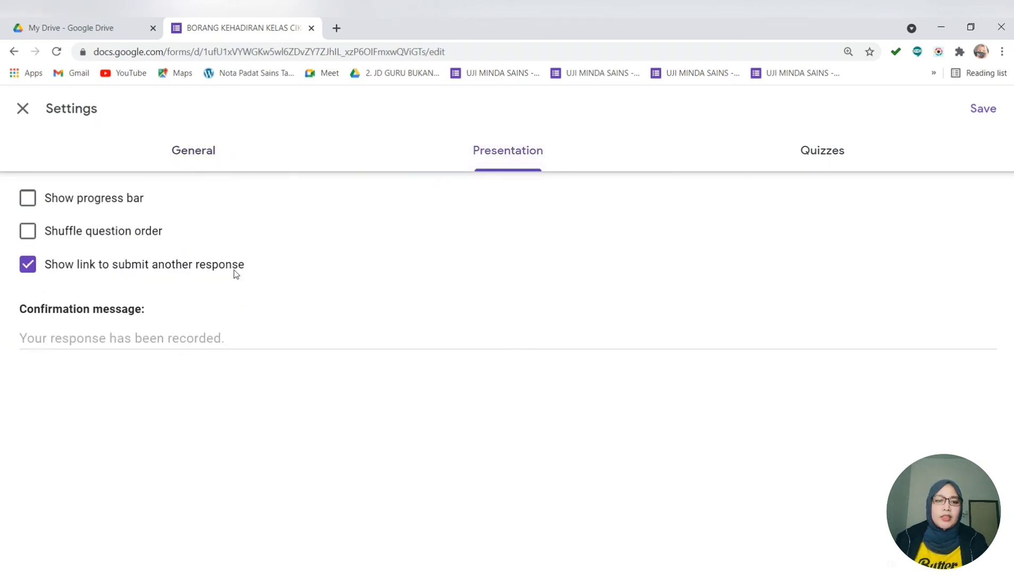
{"action": "left_click", "coordinate": [29, 270]}
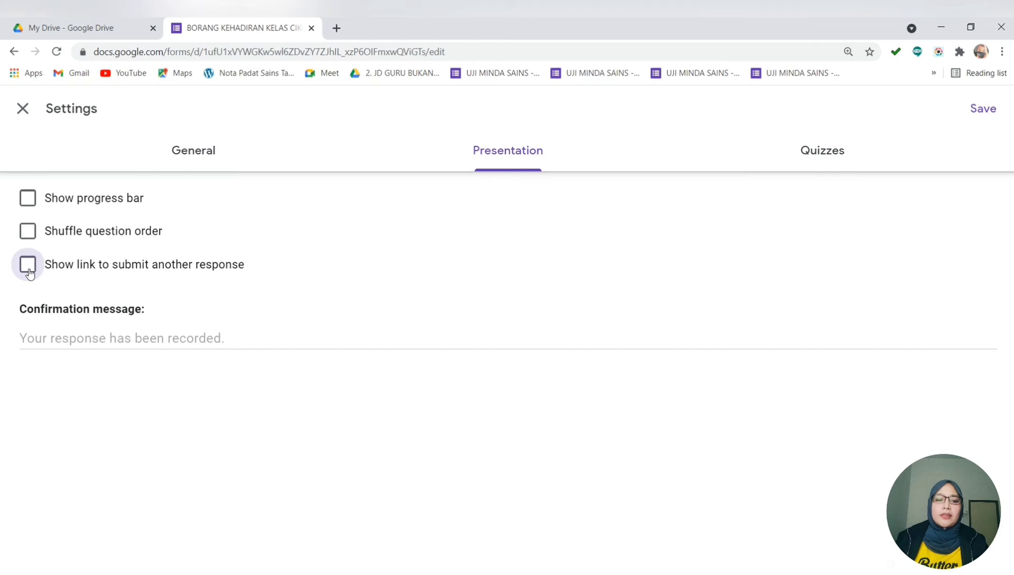
{"action": "left_click", "coordinate": [58, 346]}
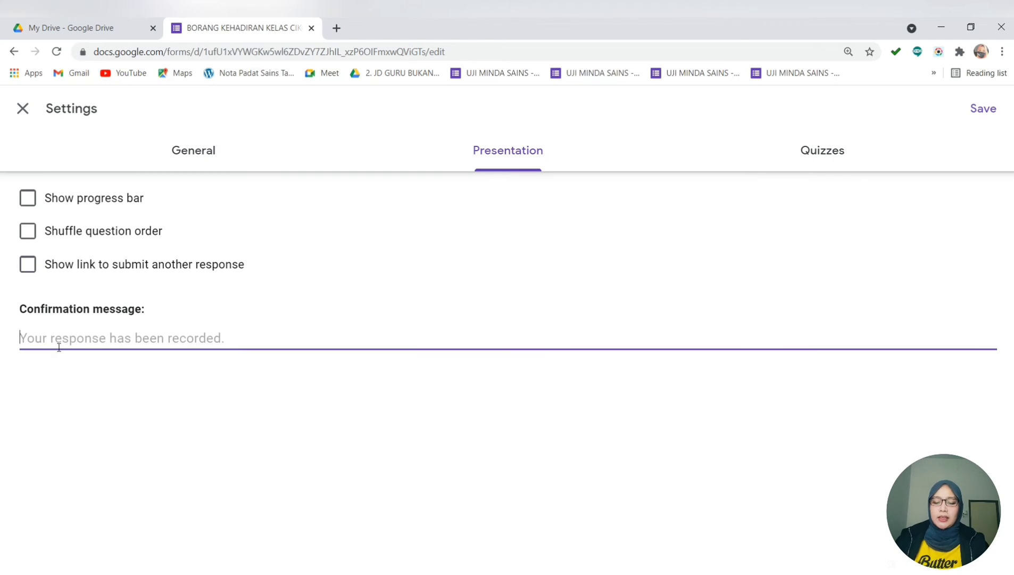
{"action": "type", "text": "Terima"}
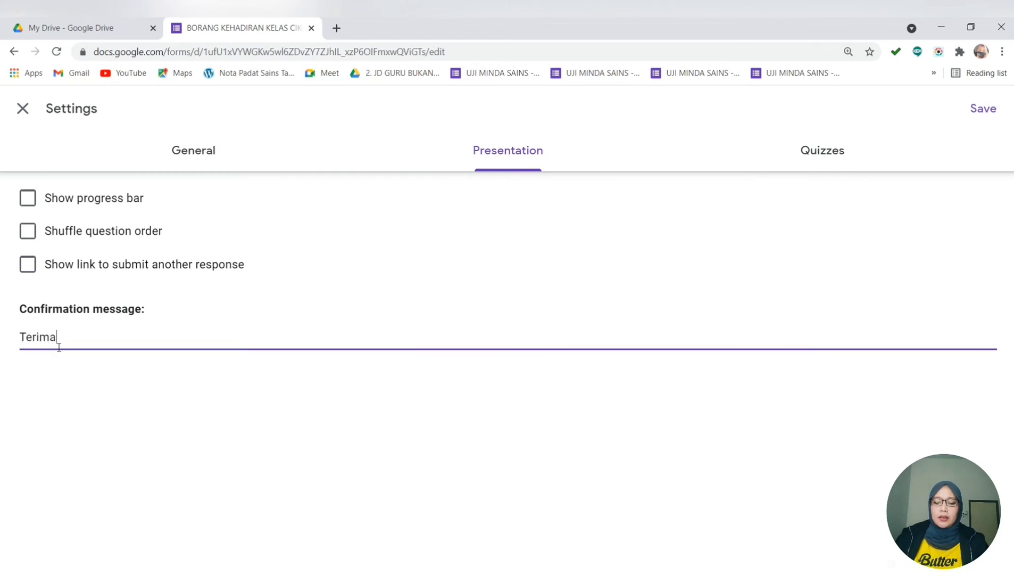
{"action": "type", "text": " kasih keran men"}
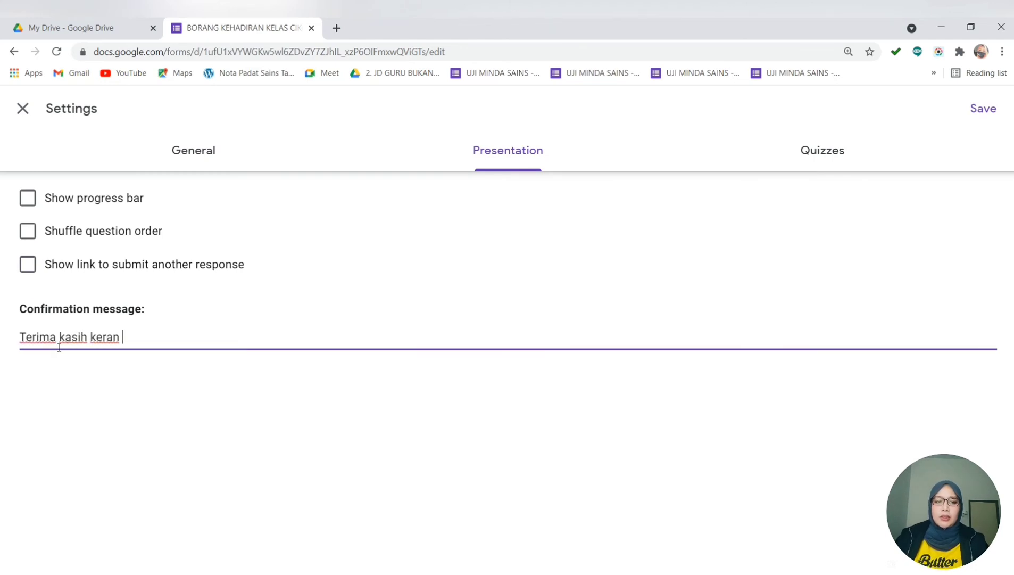
{"action": "key", "text": "BackSpace"}
{"action": "key", "text": "BackSpace"}
{"action": "key", "text": "BackSpace"}
{"action": "key", "text": "BackSpace"}
{"action": "type", "text": "a "}
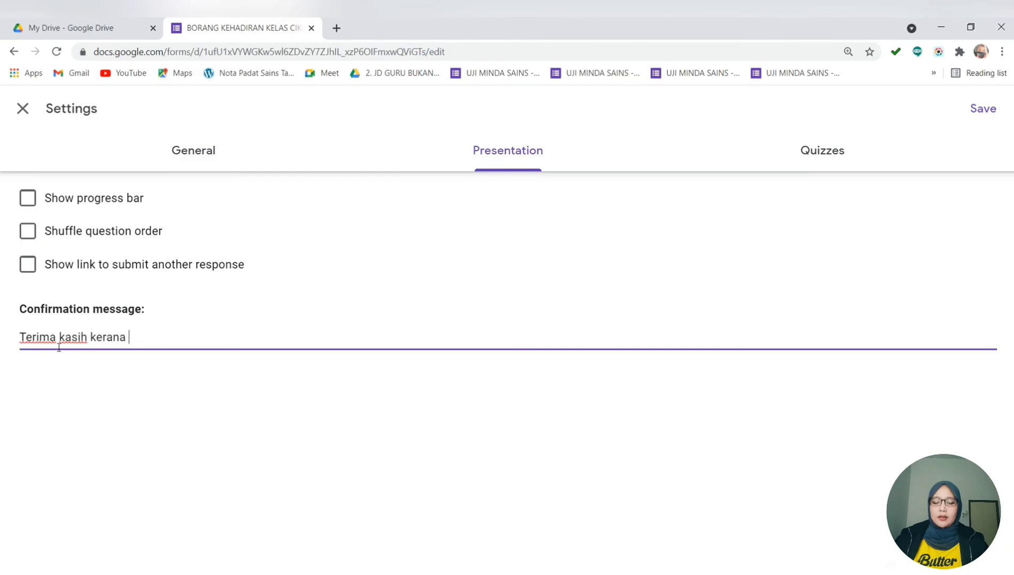
{"action": "type", "text": "mengisi borang "}
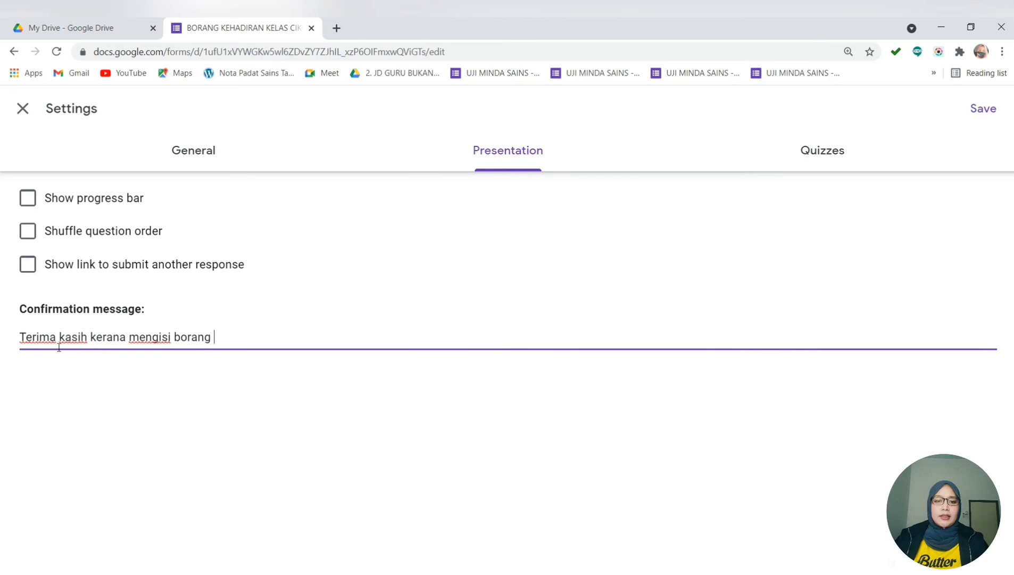
{"action": "type", "text": "kehadiran ini."}
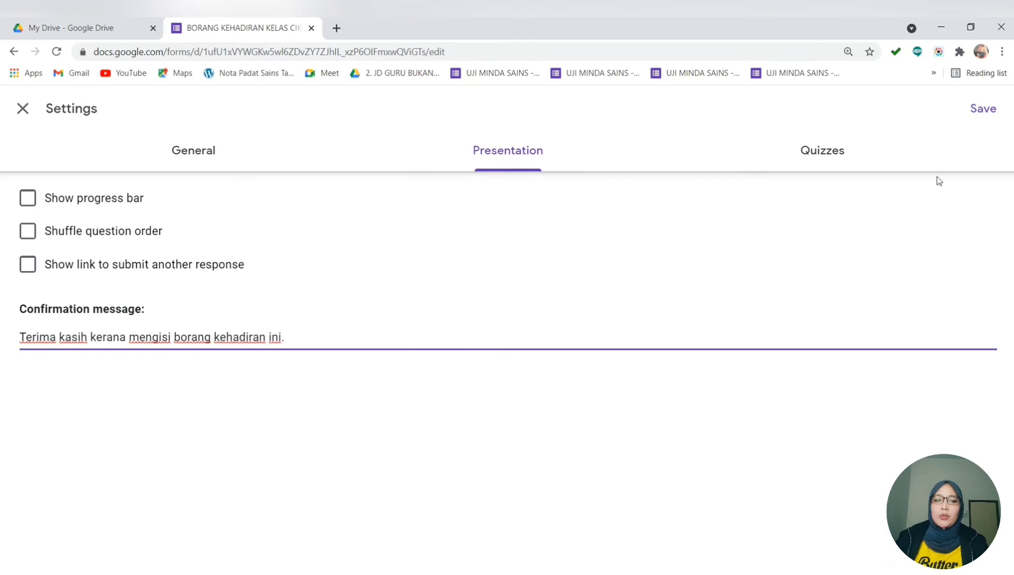
Review the quiz options without enabling them and save the form settings.
{"action": "left_click", "coordinate": [855, 151]}
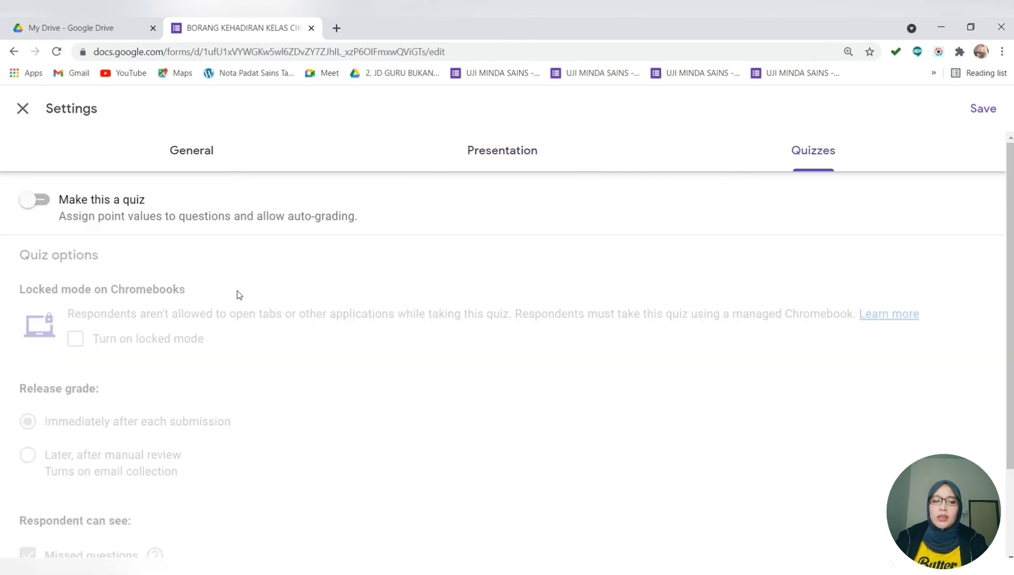
{"action": "scroll", "coordinate": [240, 297], "scroll_direction": "down", "scroll_amount": 2}
{"action": "scroll", "coordinate": [242, 295], "scroll_direction": "up", "scroll_amount": 2}
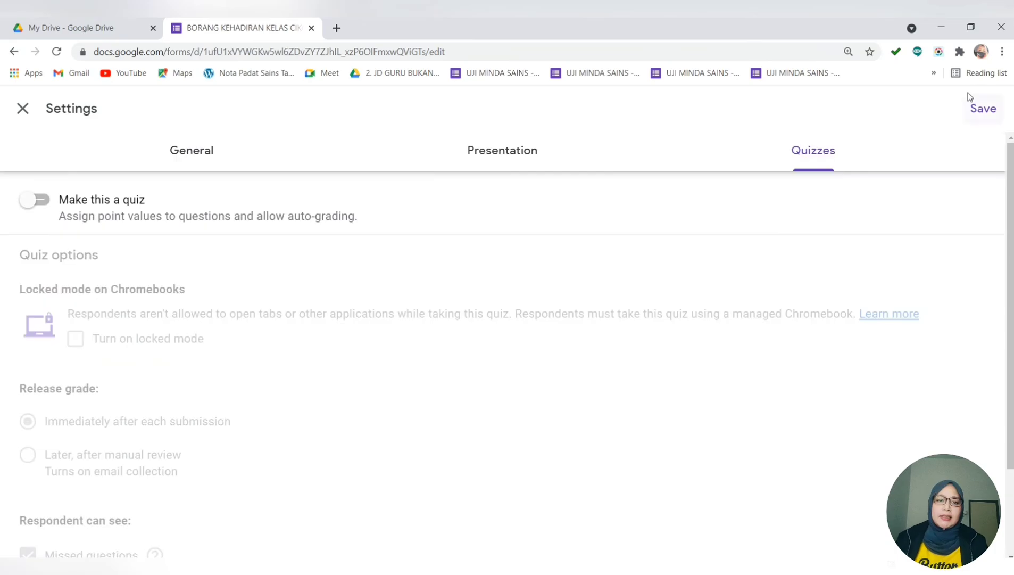
{"action": "left_click", "coordinate": [983, 109]}
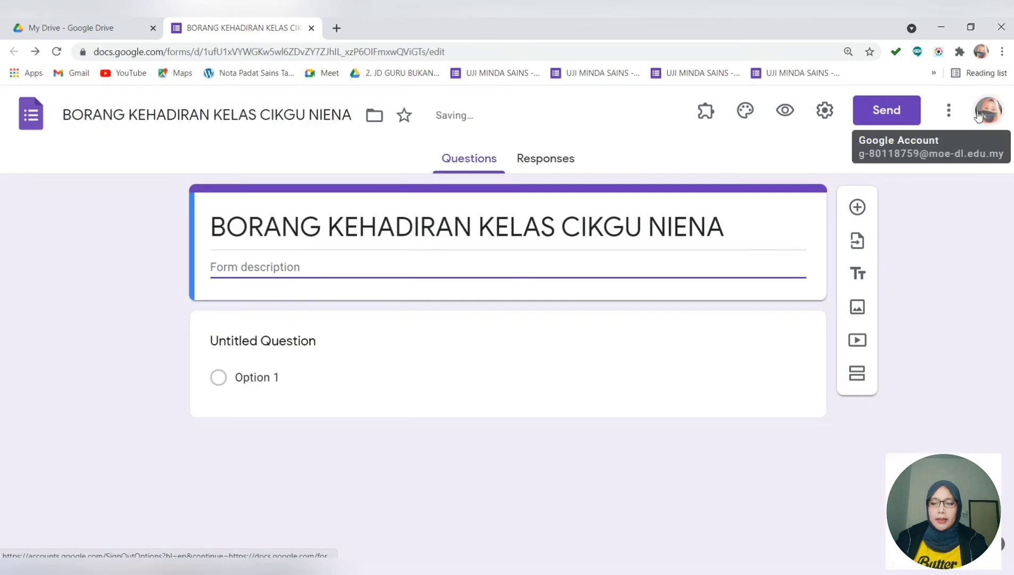
Title the first question "KELAS:" and enter "4 ALPHA" and "4 HELIUM" as its first two options.
{"action": "left_click", "coordinate": [310, 343]}
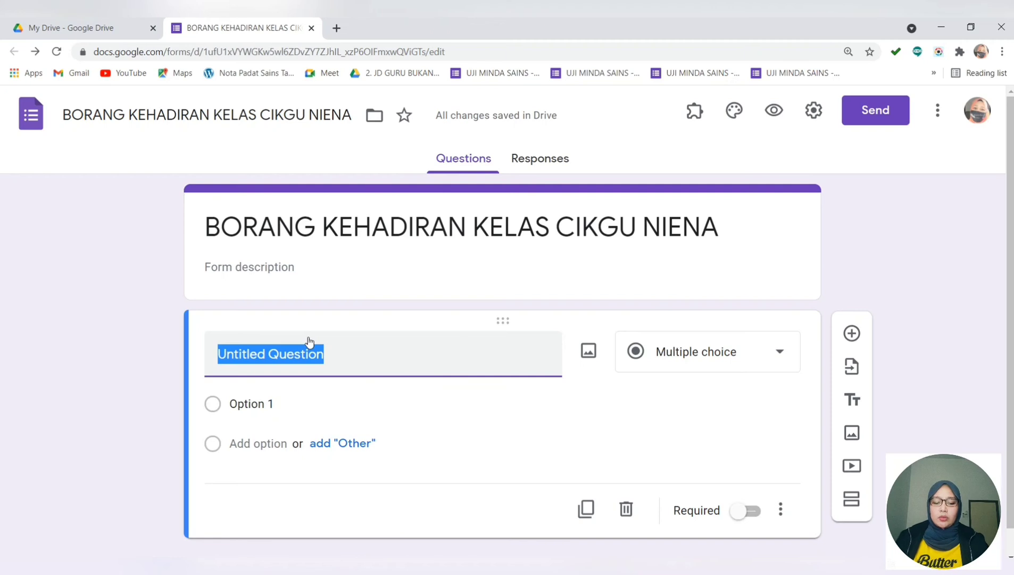
{"action": "type", "text": "KELAS:"}
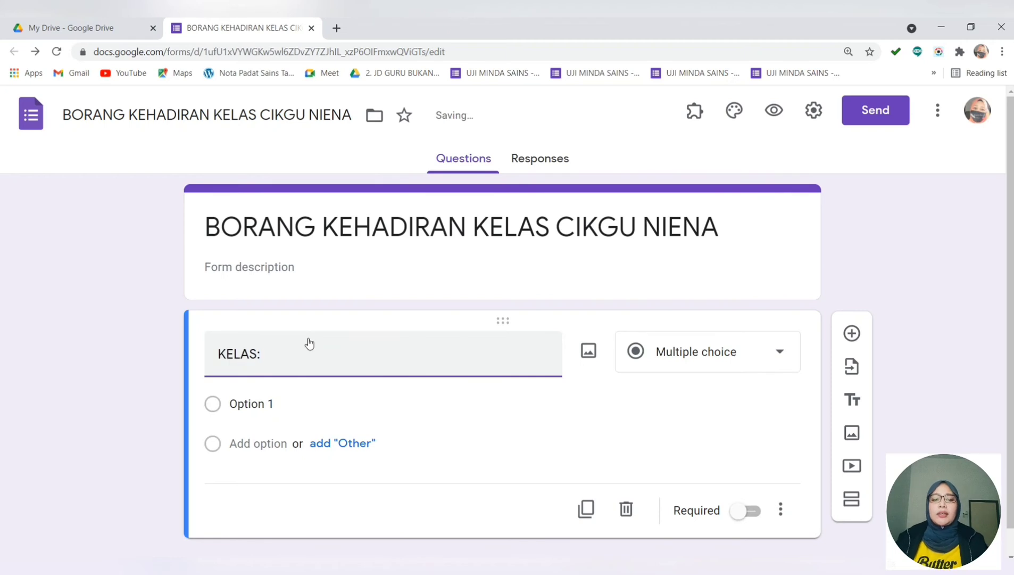
{"action": "left_click", "coordinate": [271, 404]}
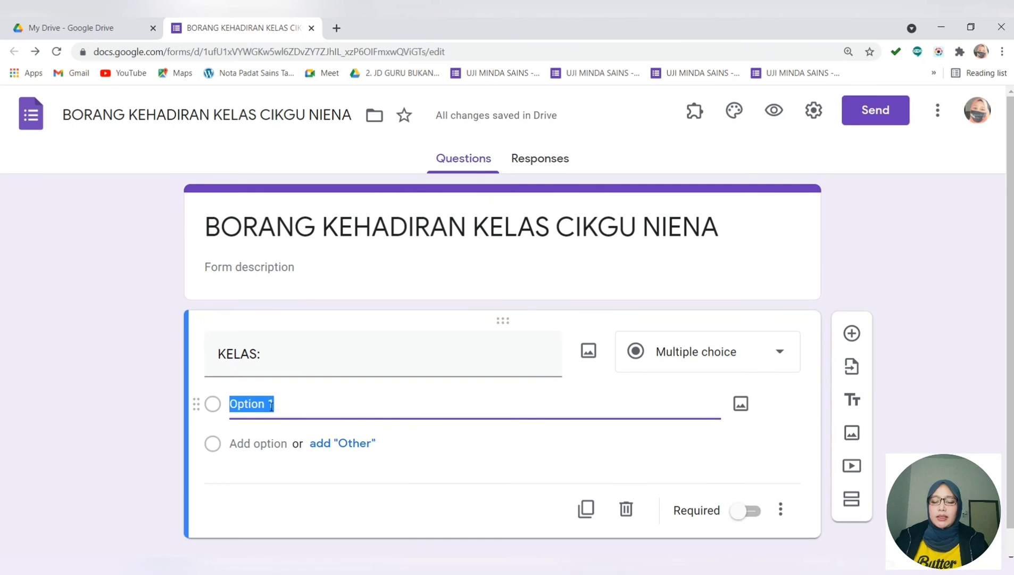
{"action": "type", "text": "4 ALPHA"}
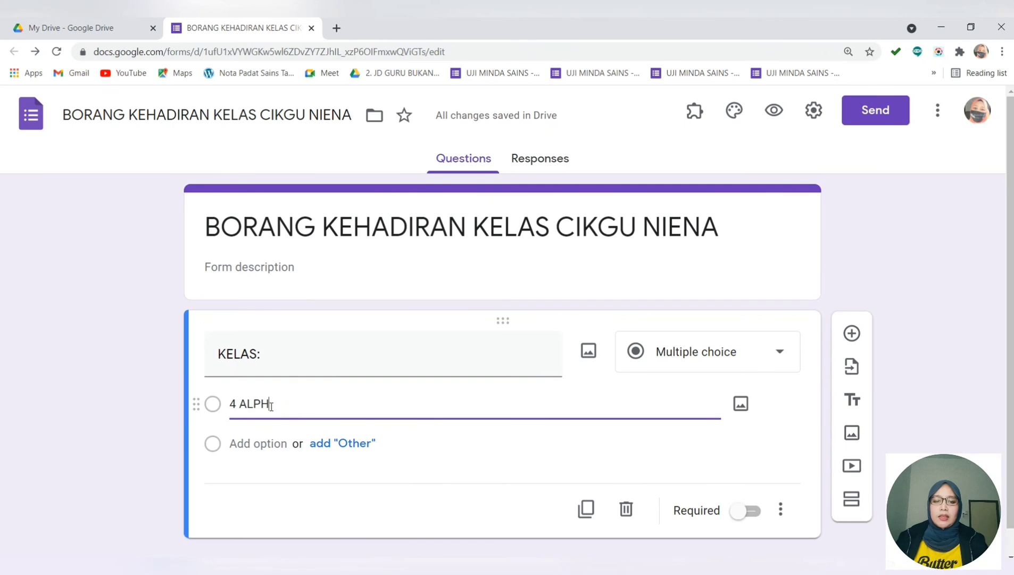
{"action": "key", "text": "Tab"}
{"action": "key", "text": "Tab"}
{"action": "type", "text": "4 H"}
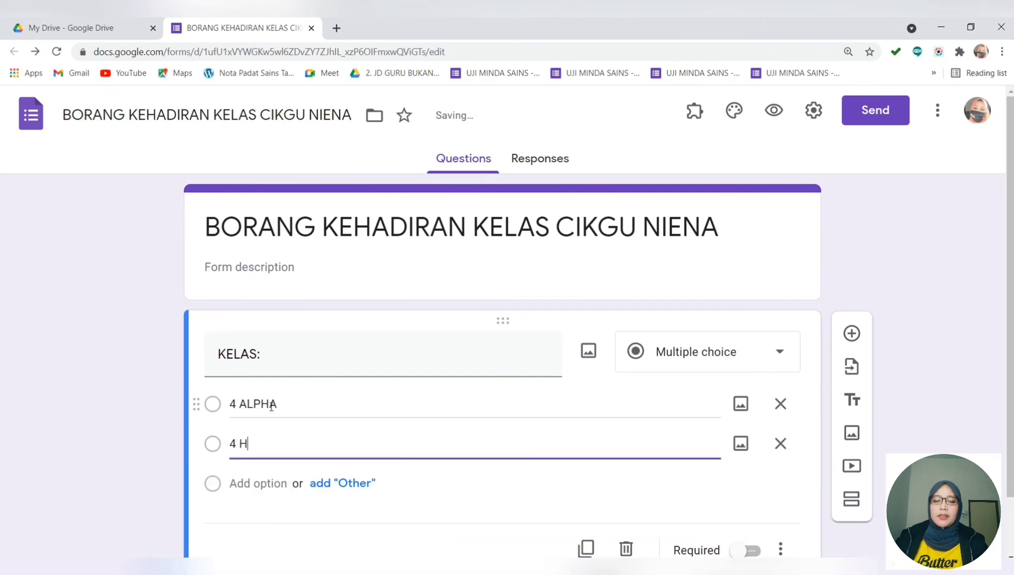
{"action": "type", "text": "ELIUM"}
Add "5 KRIPTON" and "6 KRIPTON" as the third and fourth options of the KELAS question.
{"action": "key", "text": "Tab"}
{"action": "key", "text": "Tab"}
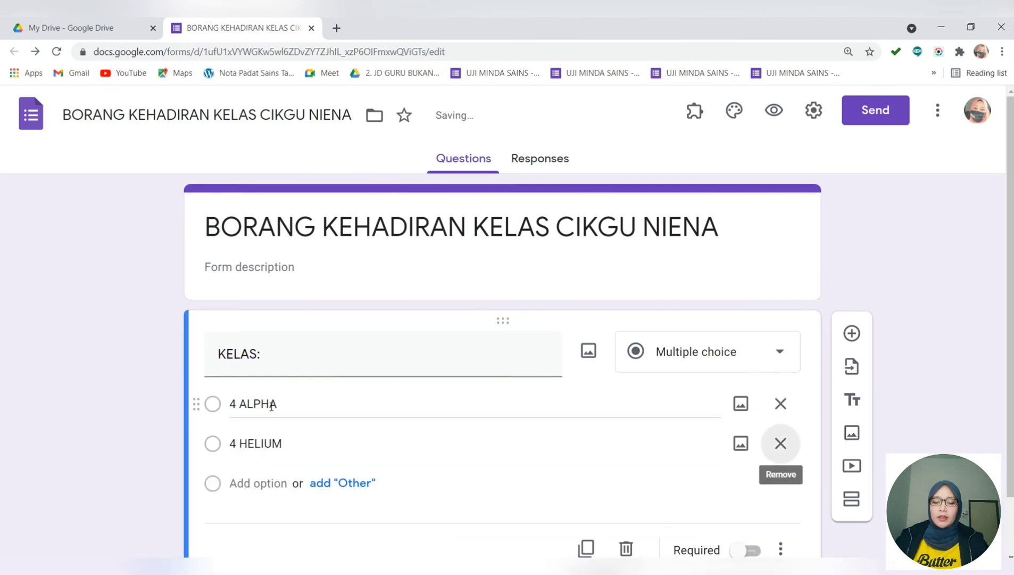
{"action": "key", "text": "Tab"}
{"action": "type", "text": "5 KRIPTON"}
{"action": "key", "text": "Tab"}
{"action": "key", "text": "Tab"}
{"action": "key", "text": "Tab"}
{"action": "type", "text": "6 K"}
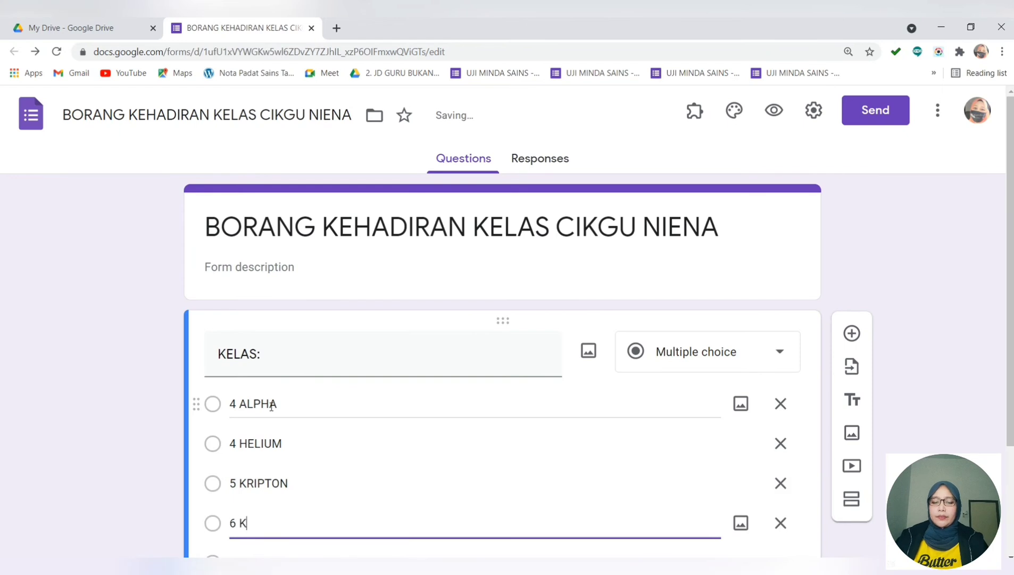
{"action": "type", "text": "RIPTON"}
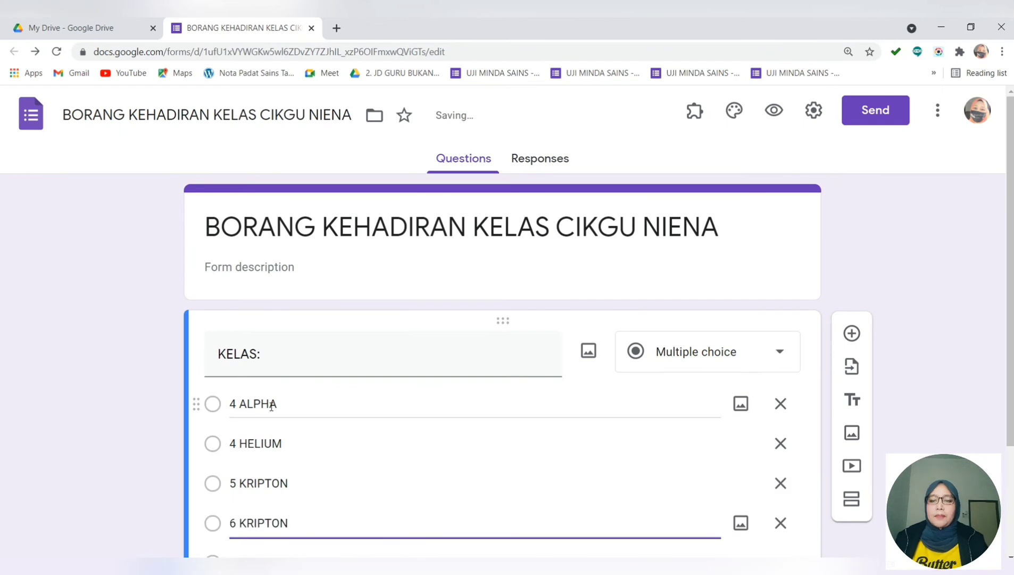
Change the KELAS question's type from multiple choice to Dropdown.
{"action": "scroll", "coordinate": [357, 409], "scroll_direction": "down", "scroll_amount": 3}
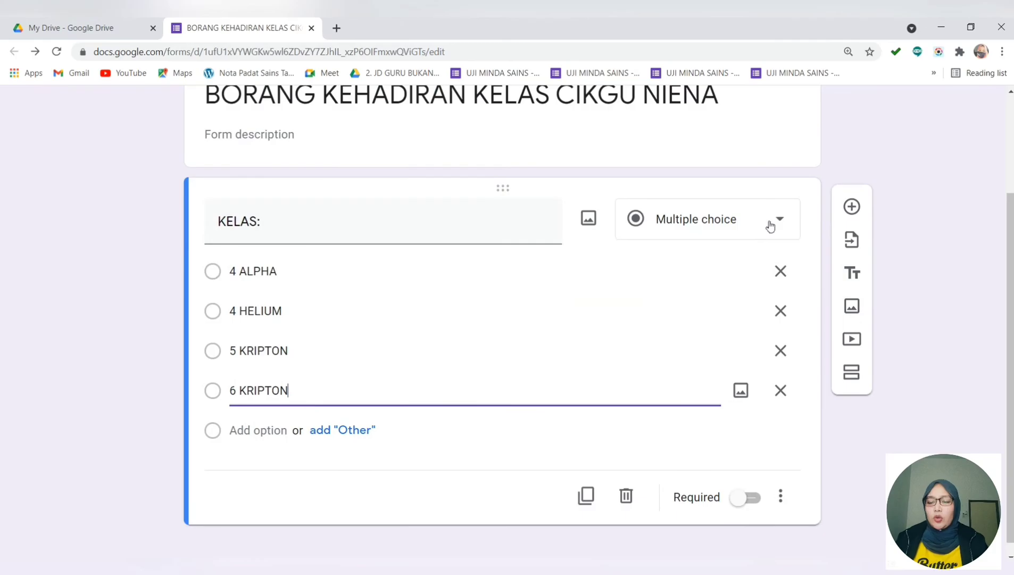
{"action": "left_click", "coordinate": [707, 228]}
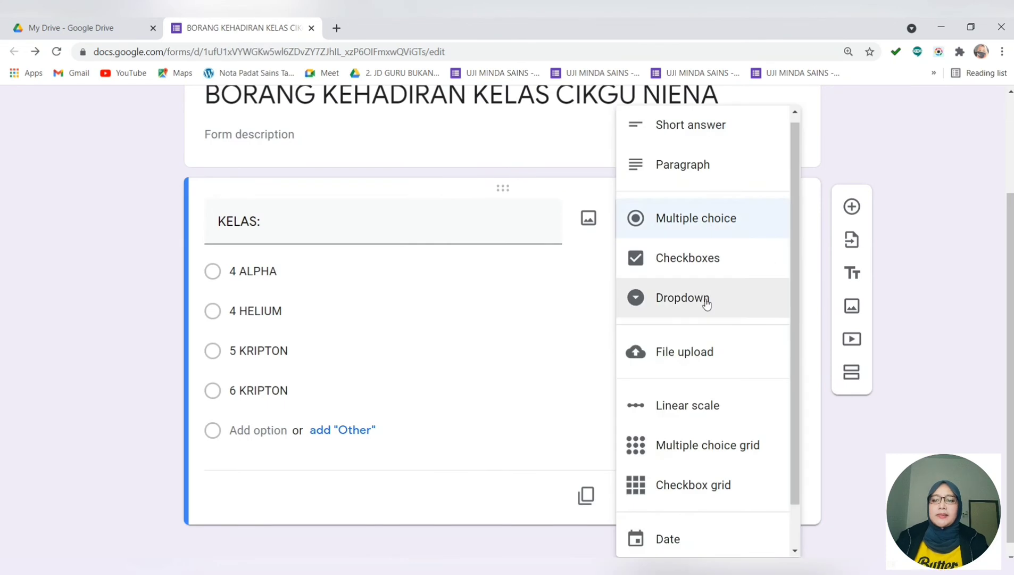
{"action": "left_click", "coordinate": [706, 303]}
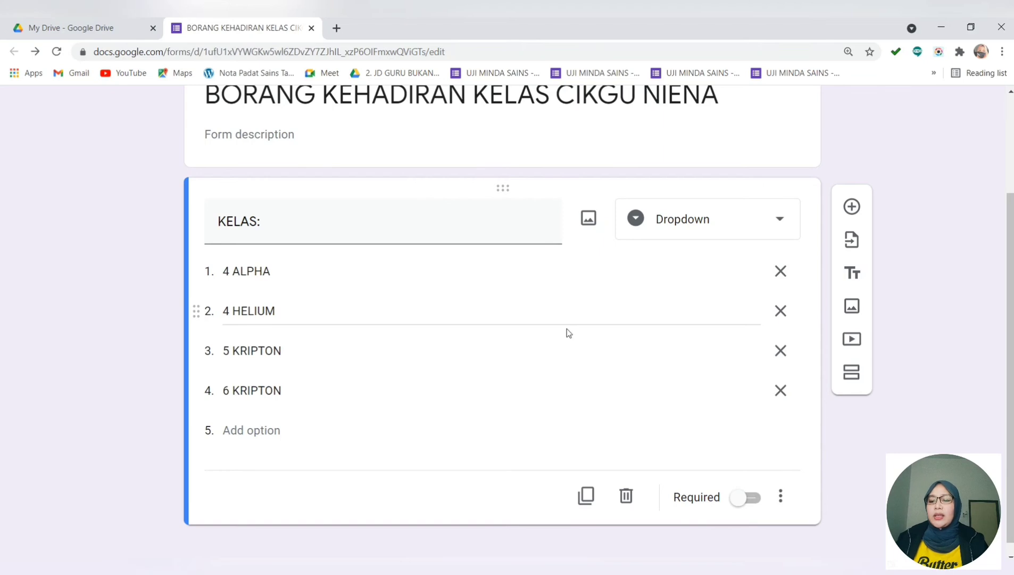
Make the KELAS question required and add a new section titled "4 ALPHA" after it.
{"action": "left_click", "coordinate": [752, 500]}
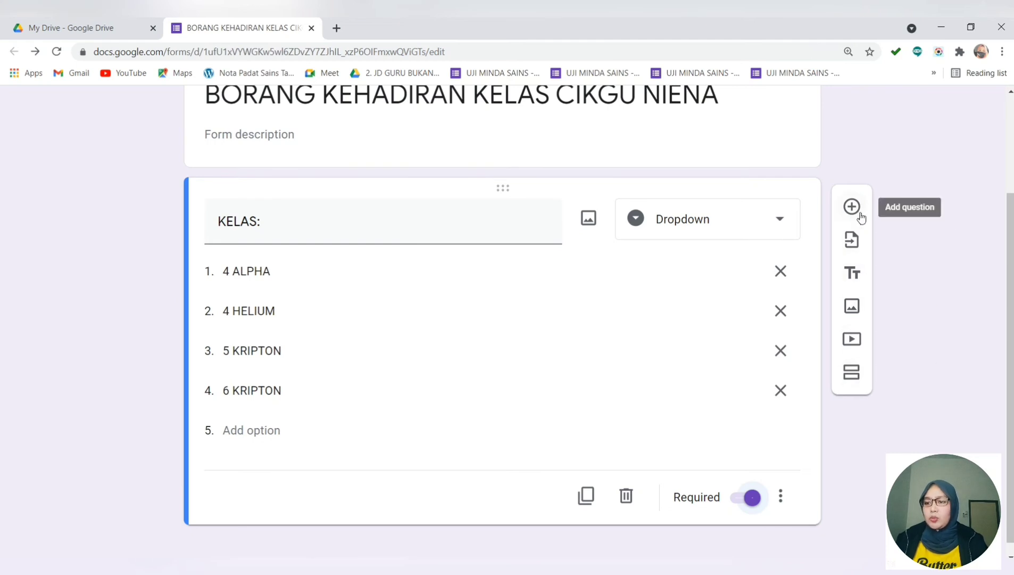
{"action": "left_click", "coordinate": [853, 374]}
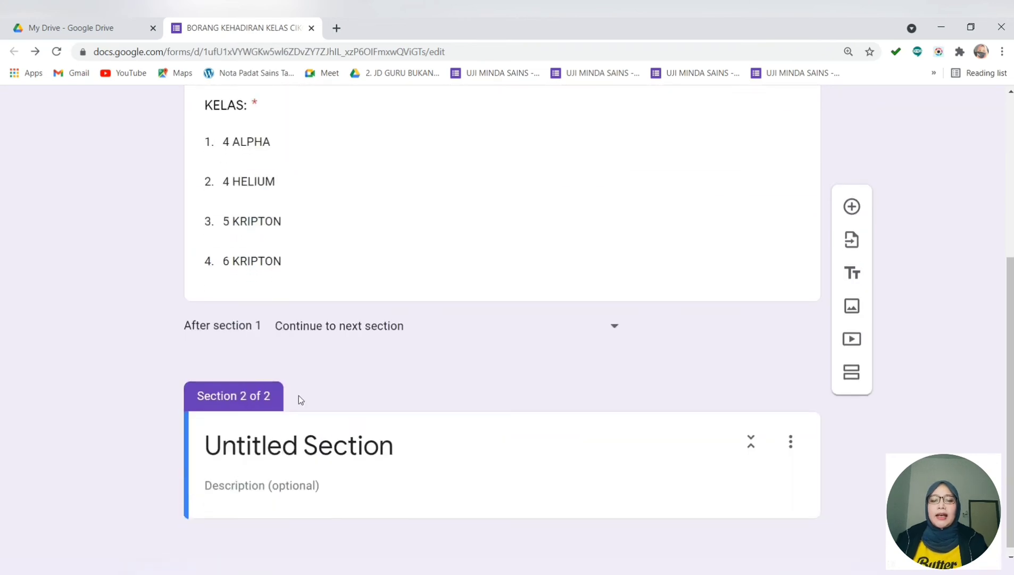
{"action": "scroll", "coordinate": [412, 459], "scroll_direction": "up", "scroll_amount": 1}
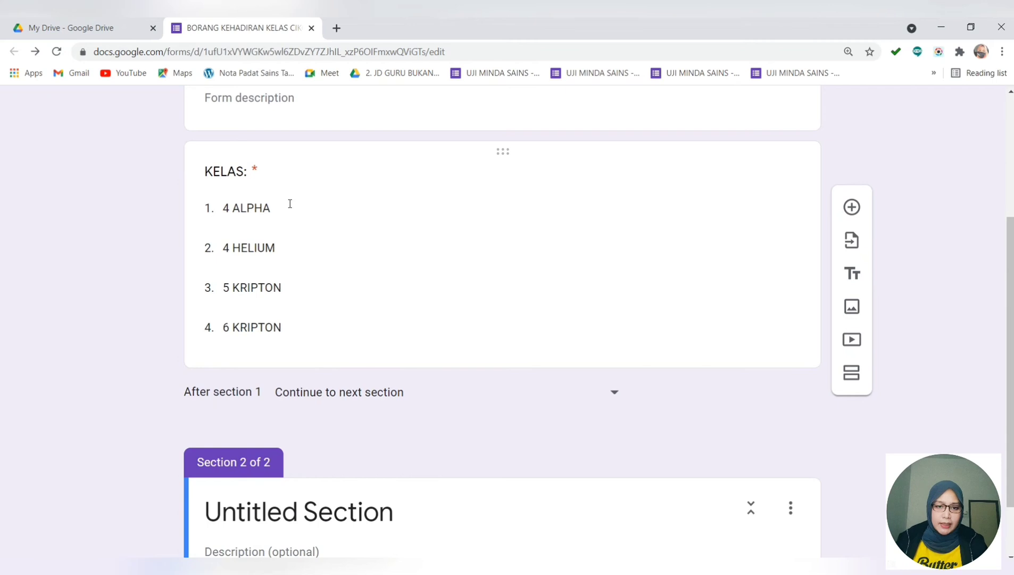
{"action": "left_click", "coordinate": [297, 530]}
{"action": "type", "text": "4 ALPHA"}
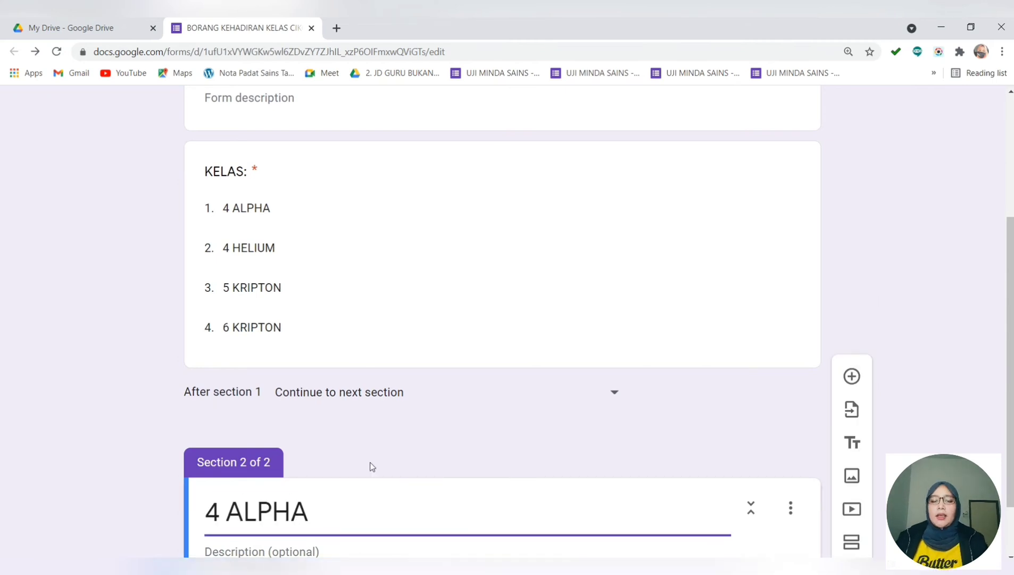
Add a question titled "NAMA MURID:" to the 4 ALPHA section and set its type to Dropdown.
{"action": "scroll", "coordinate": [371, 467], "scroll_direction": "down", "scroll_amount": 1}
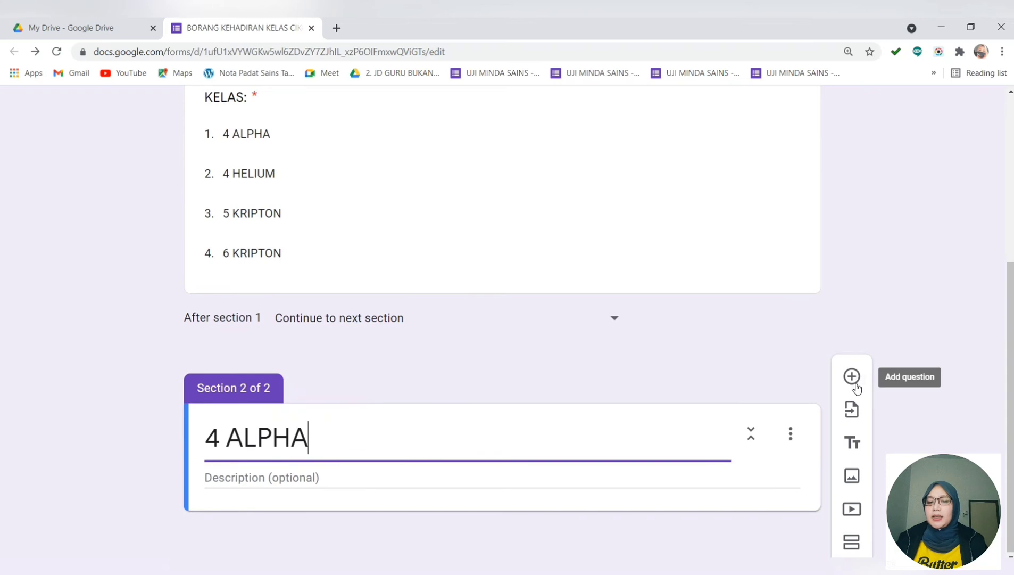
{"action": "left_click", "coordinate": [852, 377]}
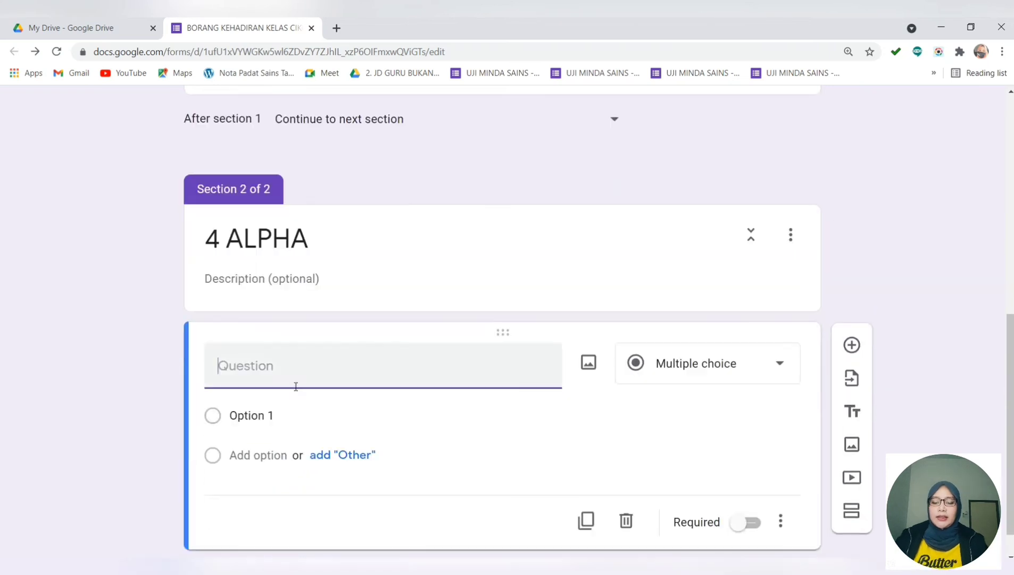
{"action": "type", "text": "NSMS"}
{"action": "key", "text": "BackSpace"}
{"action": "key", "text": "BackSpace"}
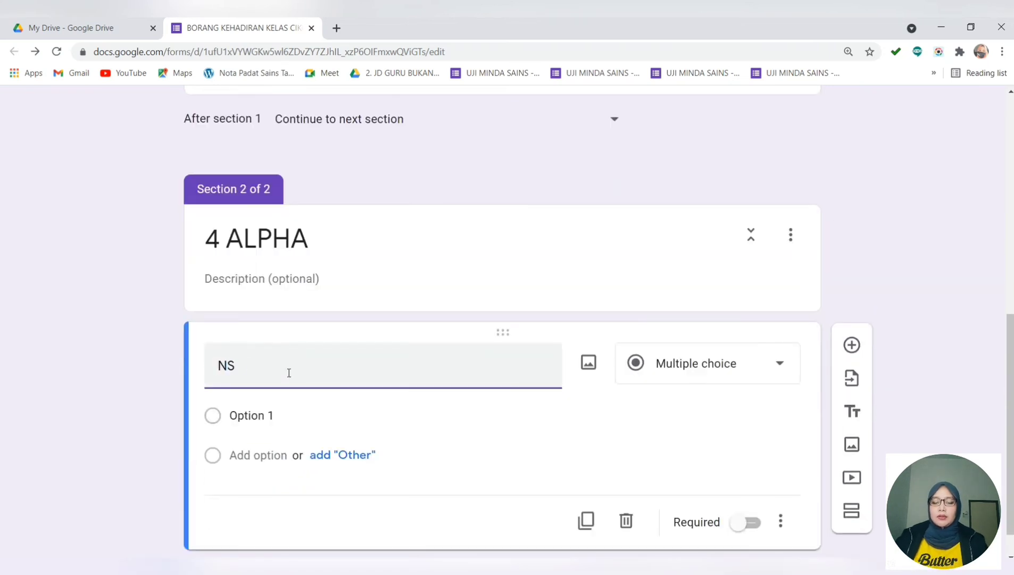
{"action": "type", "text": "AMA MURID:"}
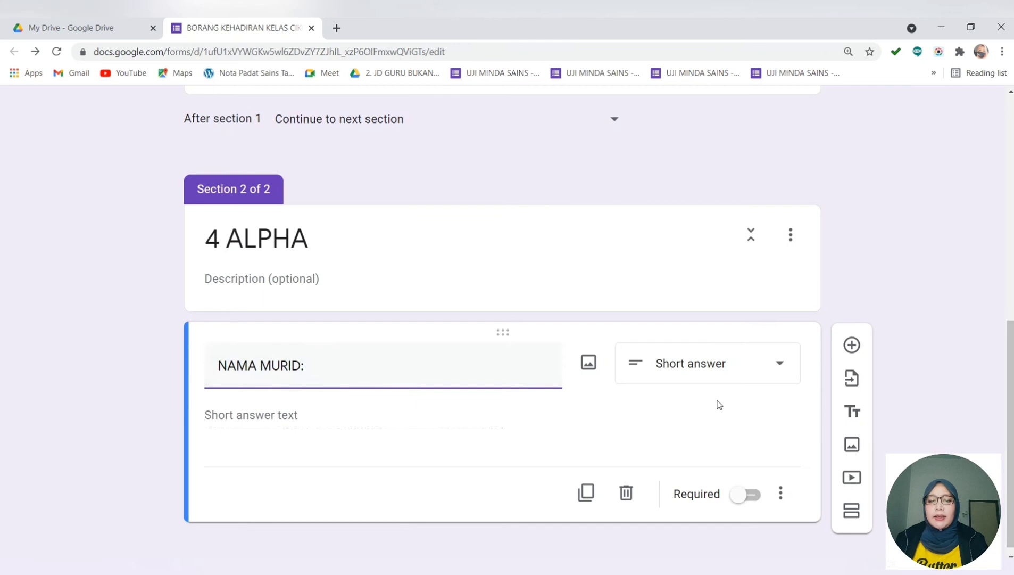
{"action": "left_click", "coordinate": [688, 373]}
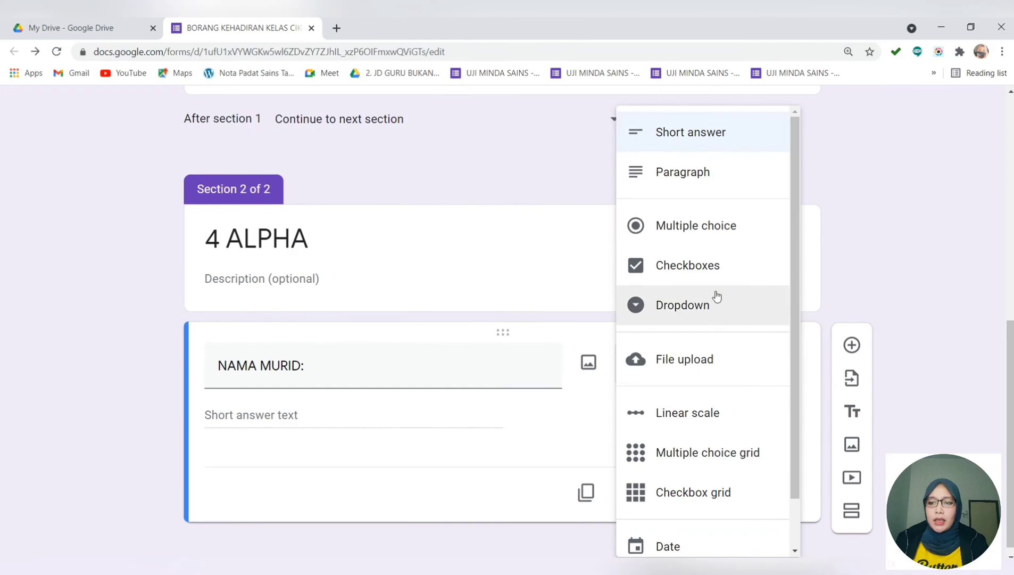
{"action": "left_click", "coordinate": [716, 314]}
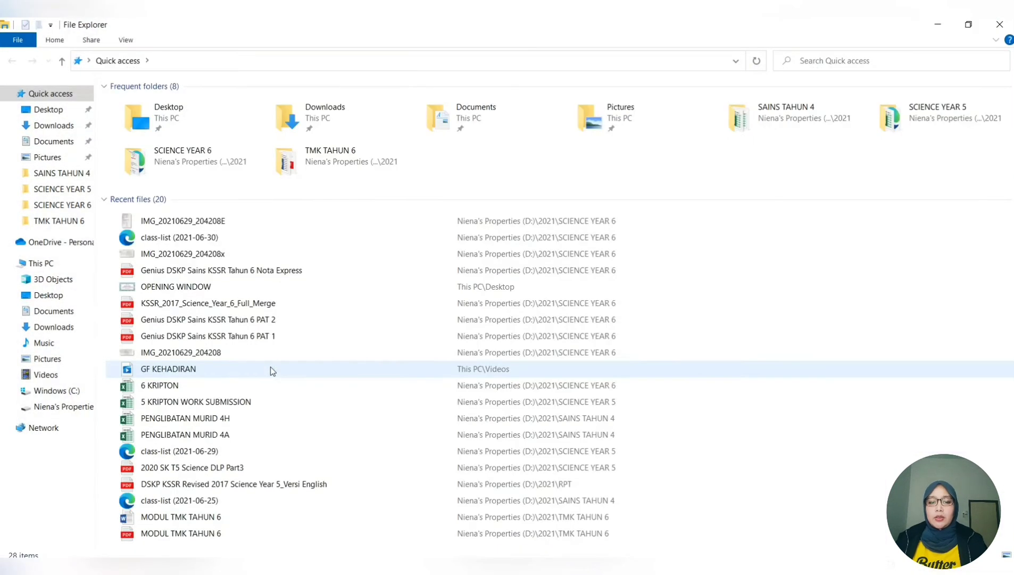
Open the PENGLIBATAN MURID 4A workbook in Excel and copy all student names from column C of sheet M2.
{"action": "double_click", "coordinate": [220, 436]}
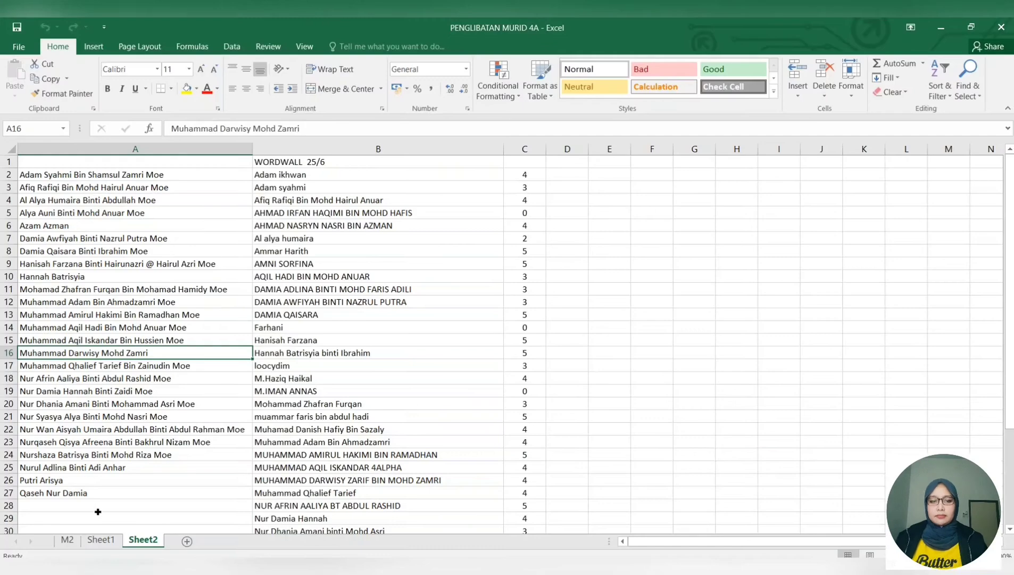
{"action": "left_click", "coordinate": [67, 540]}
{"action": "left_click", "coordinate": [163, 227]}
{"action": "left_click_drag", "start_coordinate": [163, 232], "coordinate": [153, 521]}
{"action": "key", "text": "ctrl+c"}
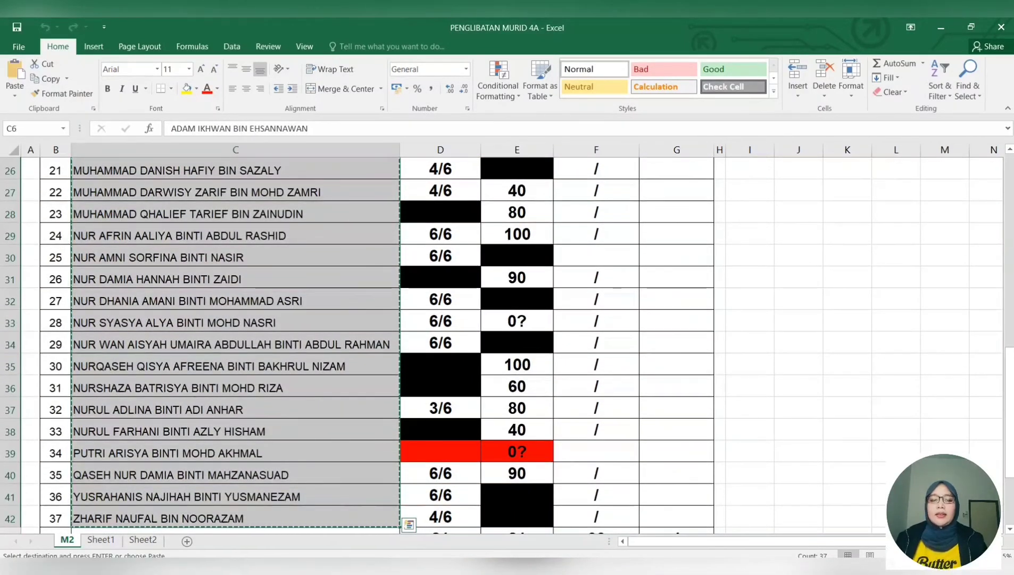
Switch back to the form in the browser, paste the copied student names as the NAMA MURID options and make the question required.
{"action": "key", "text": "alt+Tab"}
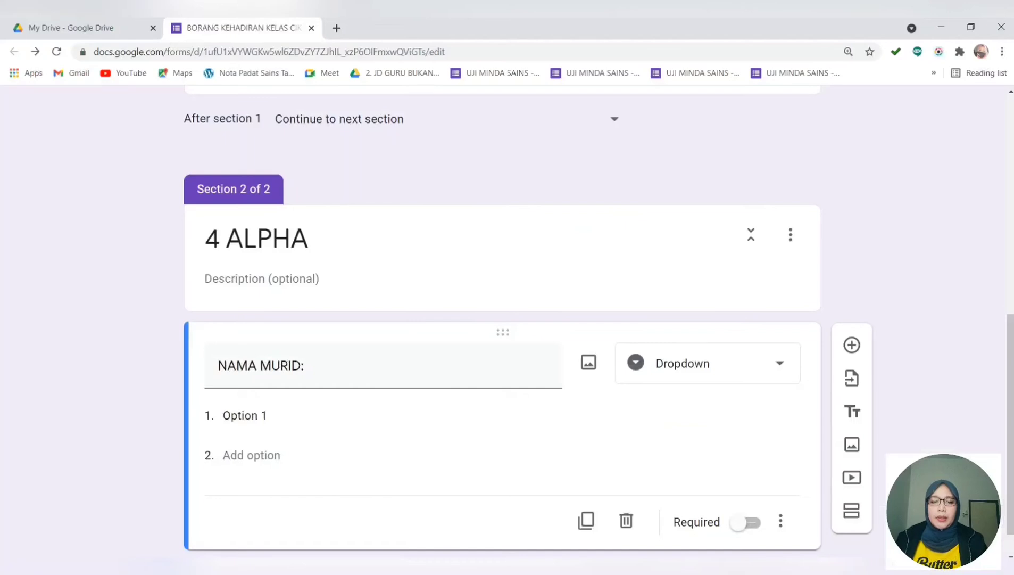
{"action": "left_click", "coordinate": [288, 425]}
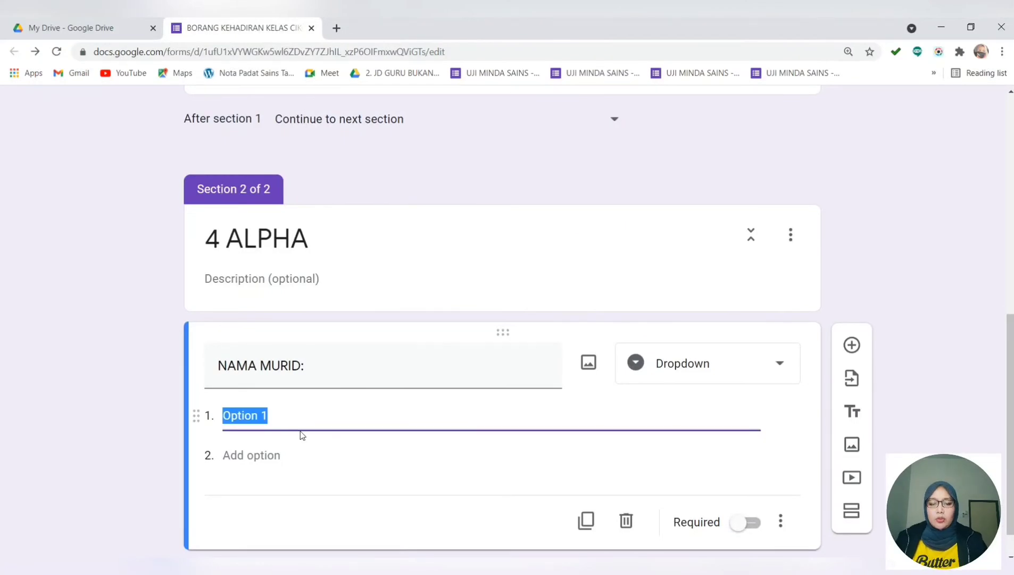
{"action": "key", "text": "ctrl+v"}
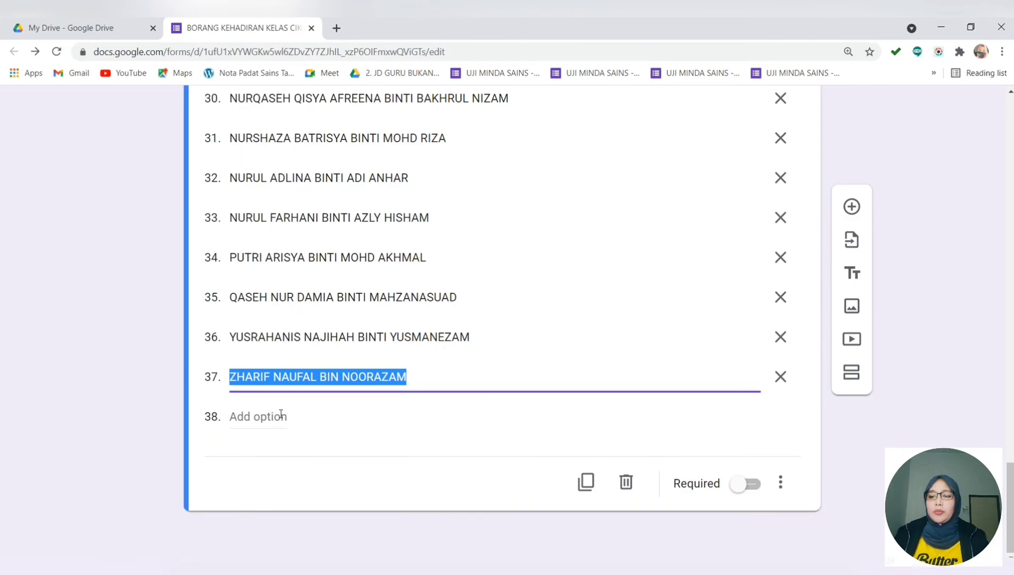
{"action": "left_click", "coordinate": [761, 488]}
Enable section navigation based on answer for the KELAS question and send the 4 ALPHA option to section 2 (4 ALPHA).
{"action": "scroll", "coordinate": [724, 476], "scroll_direction": "up", "scroll_amount": 4}
{"action": "scroll", "coordinate": [725, 476], "scroll_direction": "up", "scroll_amount": 20}
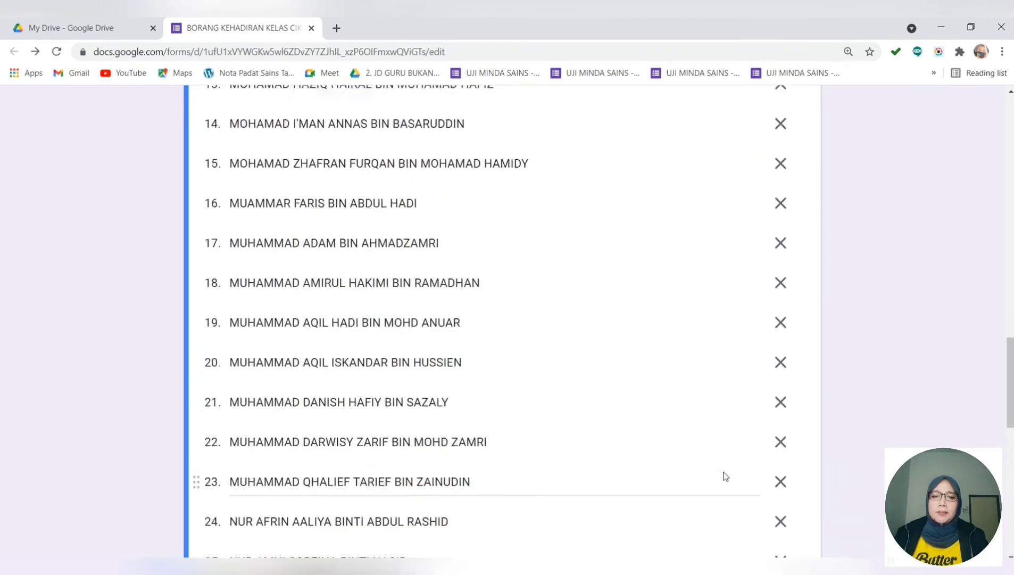
{"action": "scroll", "coordinate": [724, 475], "scroll_direction": "up", "scroll_amount": 7}
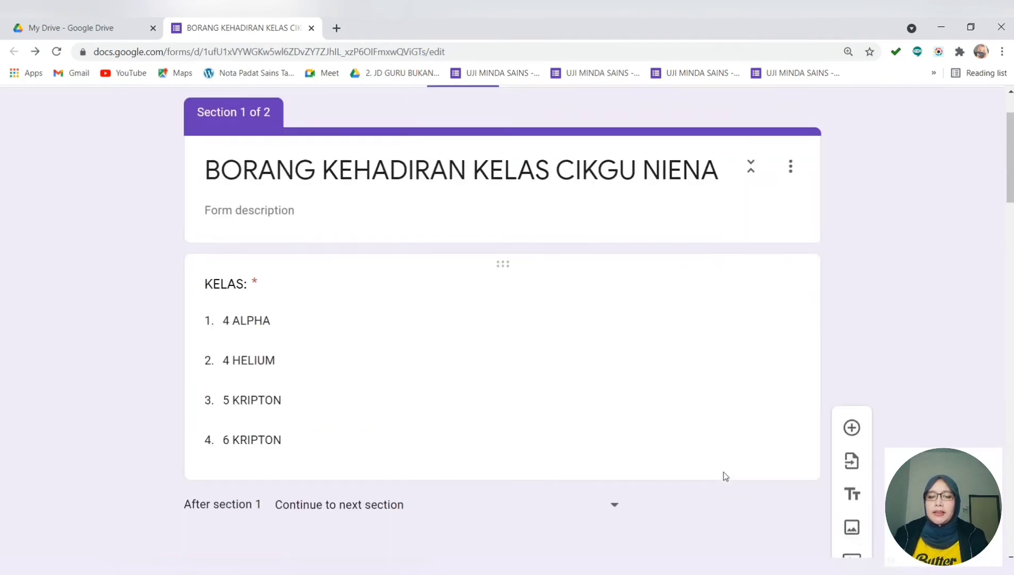
{"action": "left_click", "coordinate": [290, 327]}
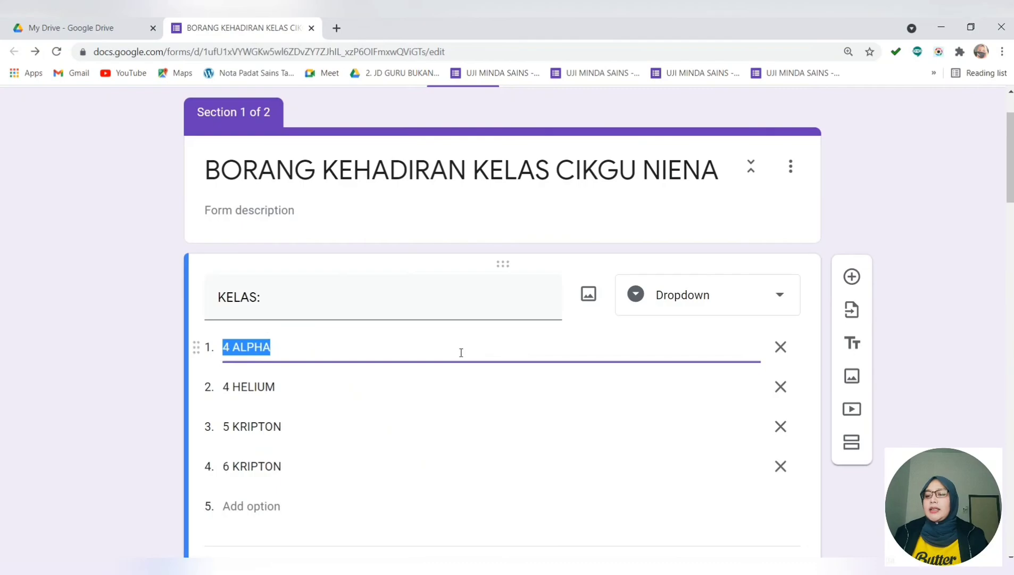
{"action": "scroll", "coordinate": [902, 358], "scroll_direction": "down", "scroll_amount": 4}
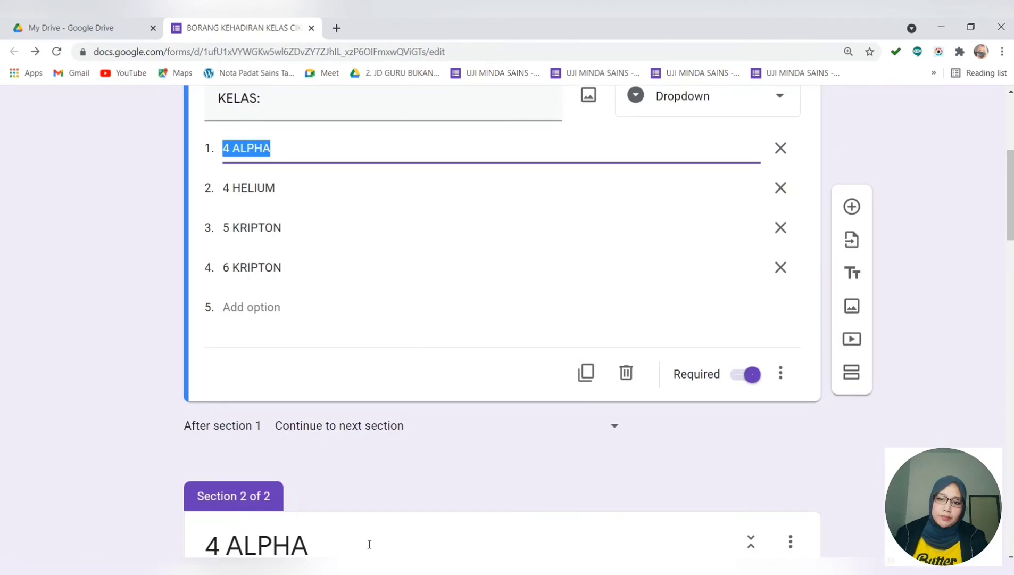
{"action": "left_click", "coordinate": [781, 379]}
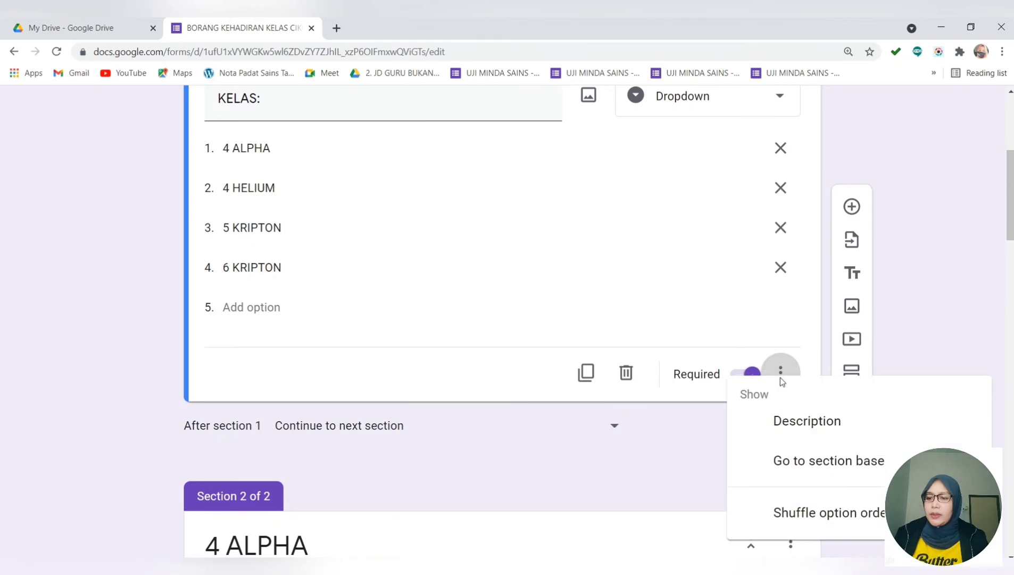
{"action": "left_click", "coordinate": [828, 460]}
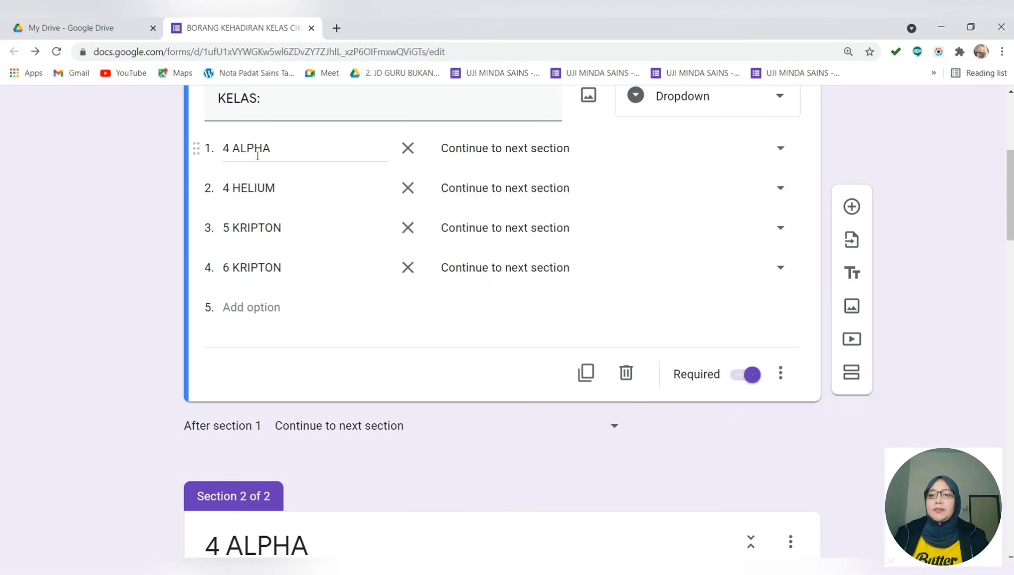
{"action": "left_click", "coordinate": [577, 150]}
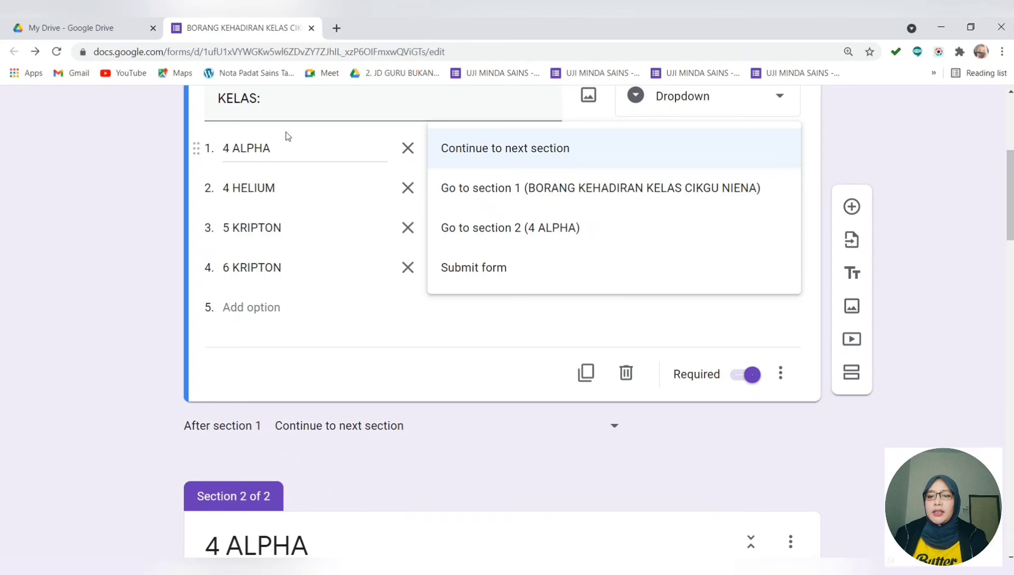
{"action": "left_click", "coordinate": [556, 234]}
Review the NAMA MURID question and its full list of student options in the 4 ALPHA section.
{"action": "scroll", "coordinate": [551, 235], "scroll_direction": "down", "scroll_amount": 5}
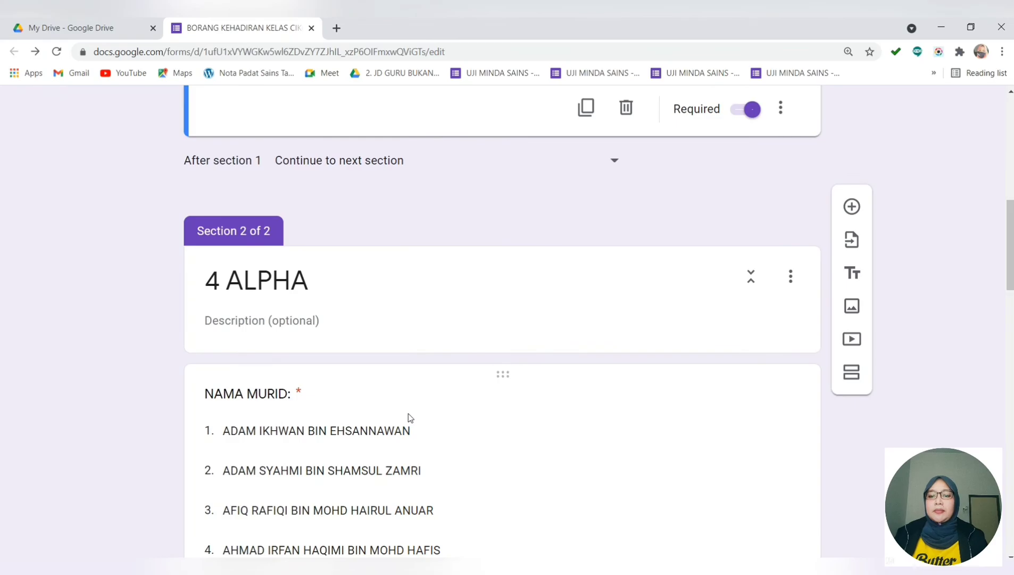
{"action": "scroll", "coordinate": [413, 419], "scroll_direction": "down", "scroll_amount": 15}
{"action": "scroll", "coordinate": [414, 418], "scroll_direction": "down", "scroll_amount": 7}
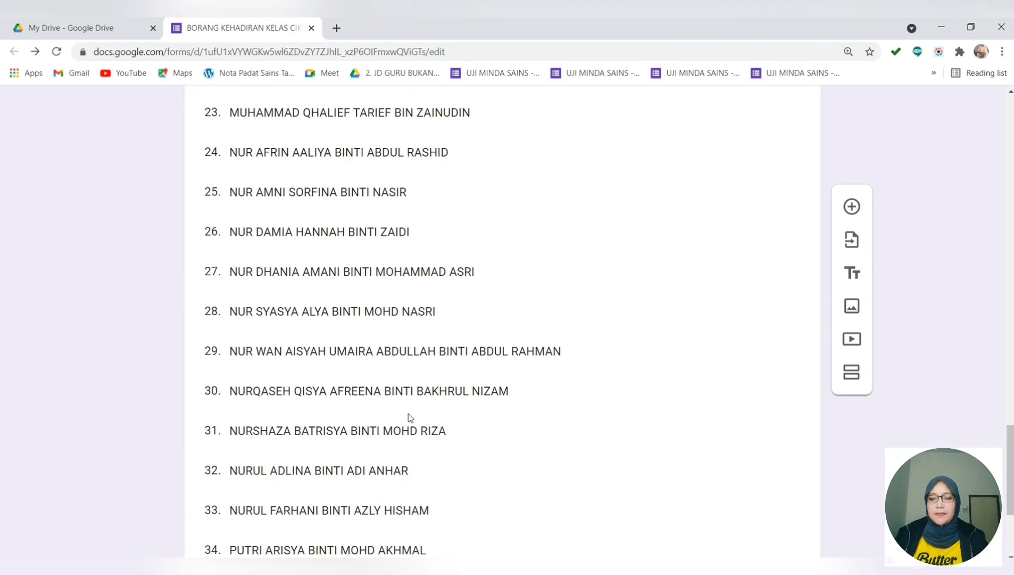
{"action": "scroll", "coordinate": [410, 418], "scroll_direction": "down", "scroll_amount": 4}
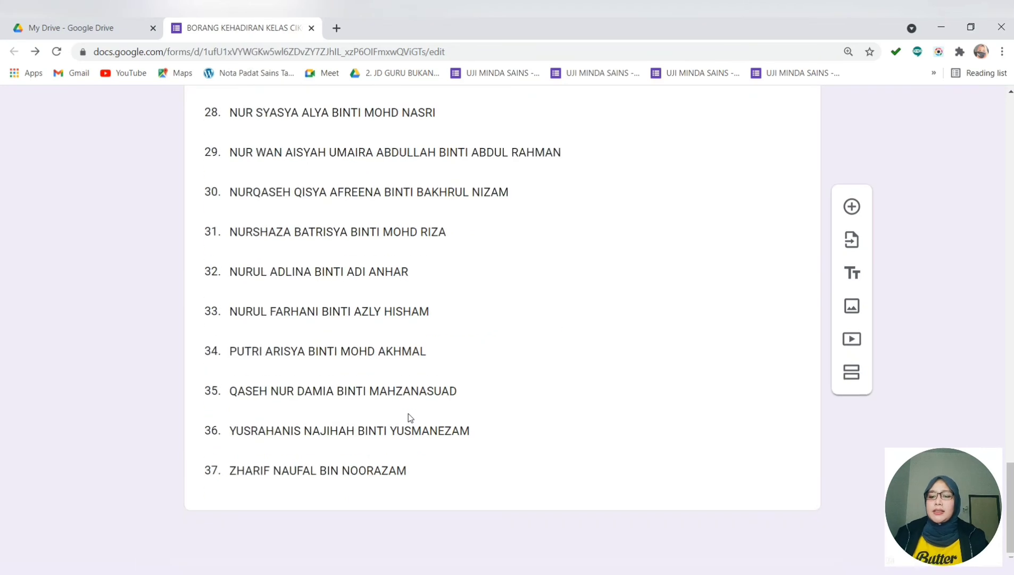
{"action": "left_click", "coordinate": [576, 502]}
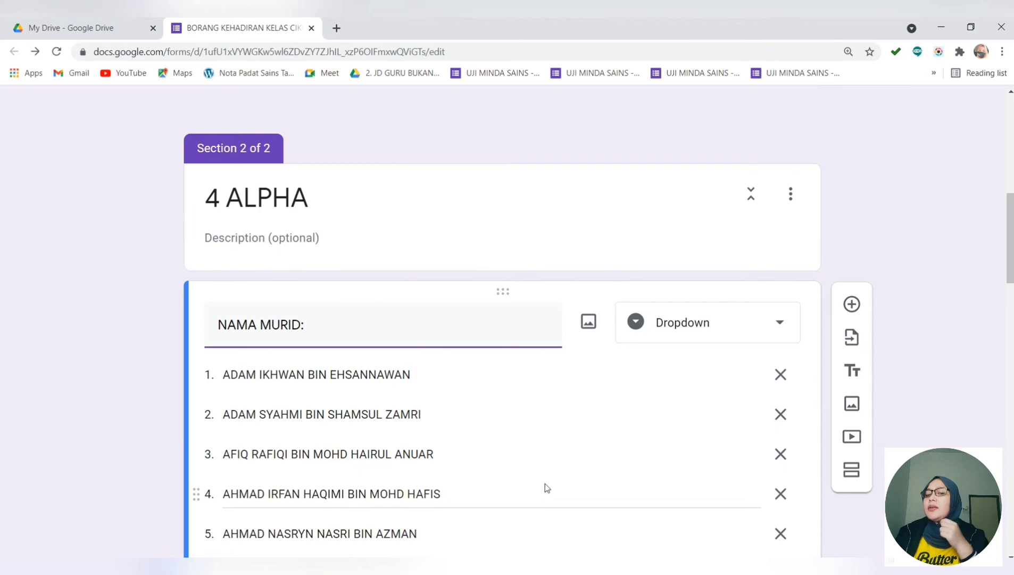
{"action": "scroll", "coordinate": [736, 538], "scroll_direction": "down", "scroll_amount": 9}
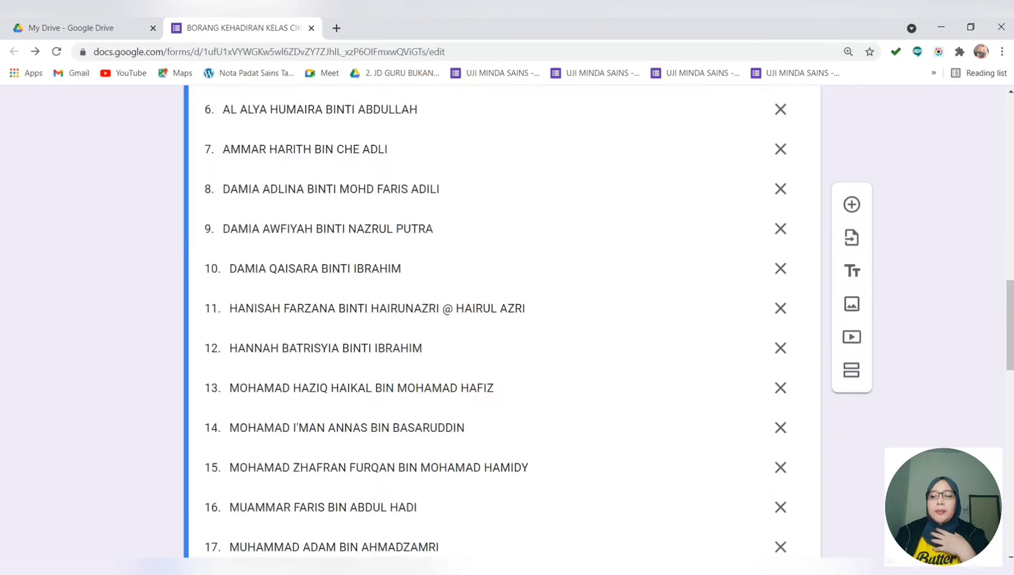
{"action": "scroll", "coordinate": [708, 490], "scroll_direction": "down", "scroll_amount": 18}
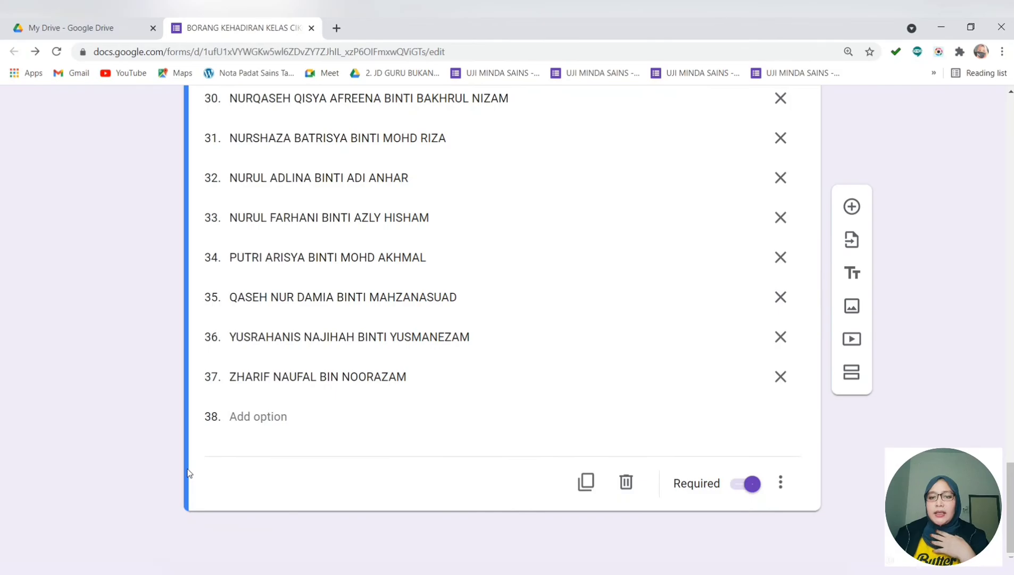
{"action": "scroll", "coordinate": [458, 500], "scroll_direction": "up", "scroll_amount": 20}
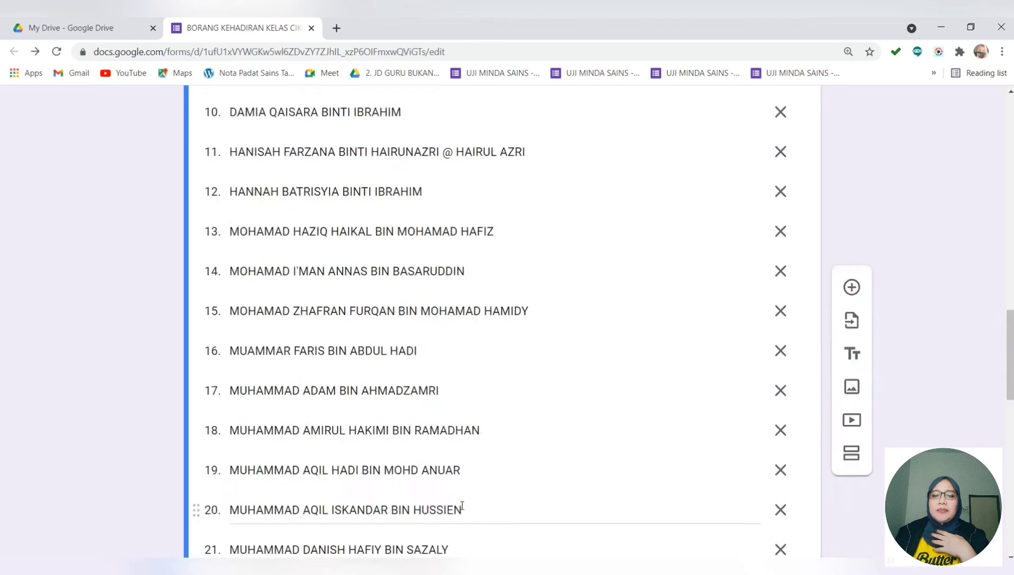
Insert a new untitled section between section 1 and the 4 ALPHA section.
{"action": "left_click", "coordinate": [394, 175]}
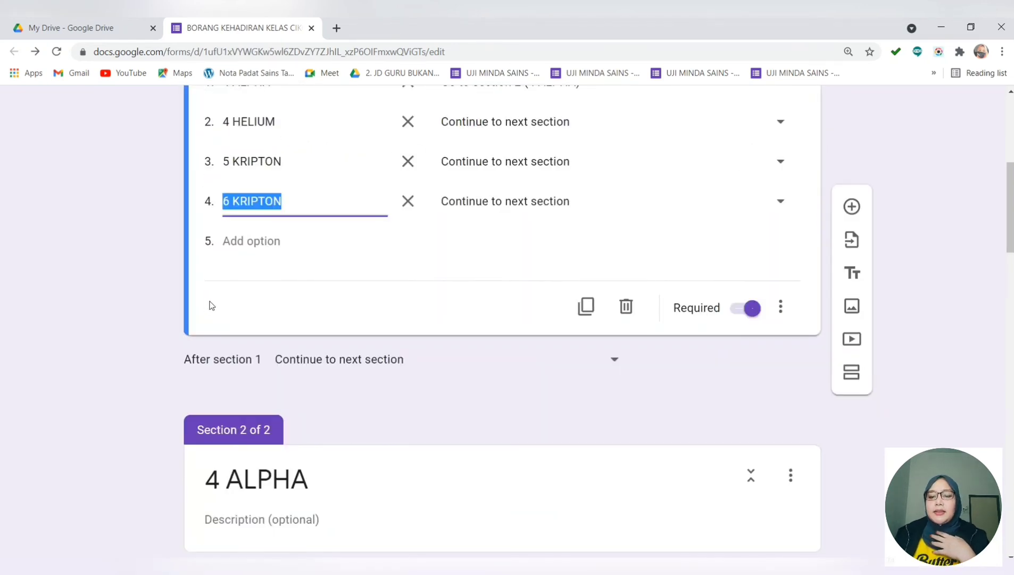
{"action": "scroll", "coordinate": [512, 482], "scroll_direction": "down", "scroll_amount": 20}
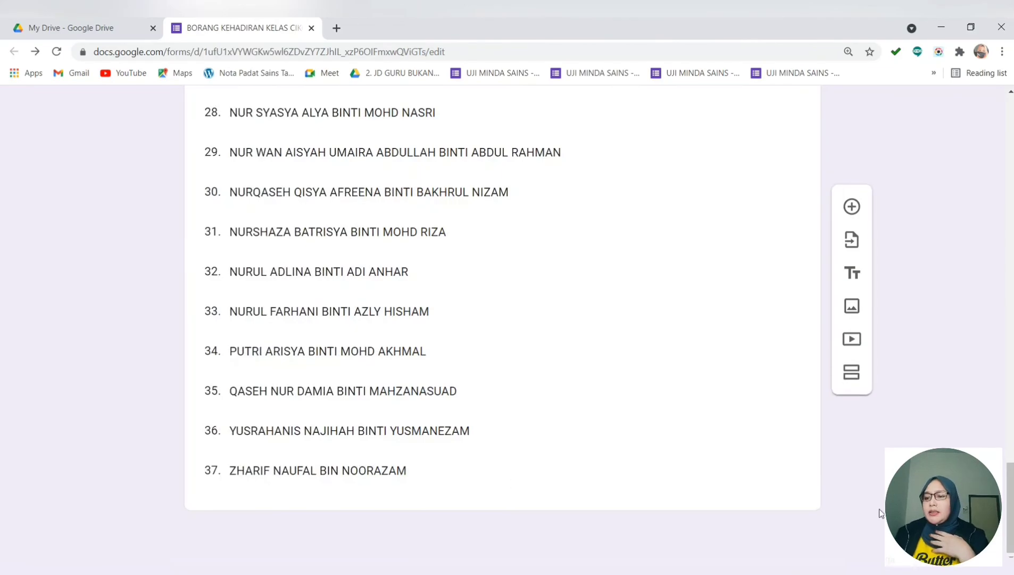
{"action": "left_click", "coordinate": [853, 376]}
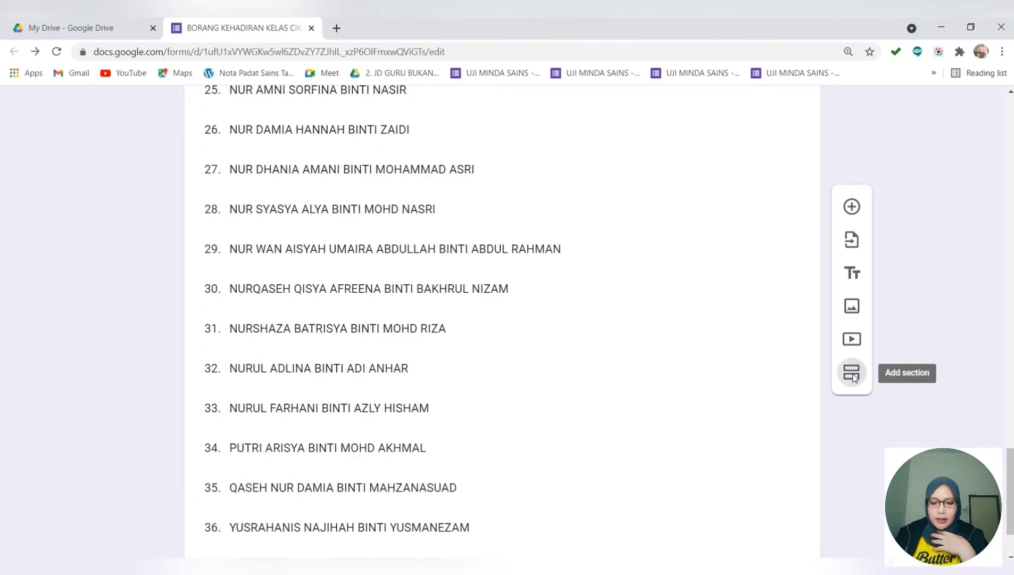
{"action": "scroll", "coordinate": [427, 516], "scroll_direction": "down", "scroll_amount": 3}
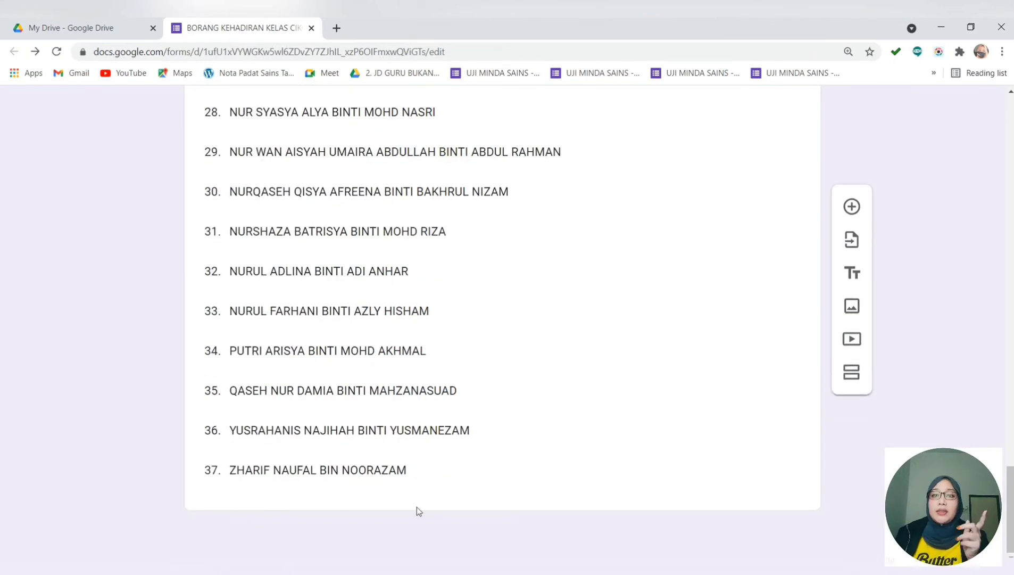
{"action": "scroll", "coordinate": [417, 507], "scroll_direction": "up", "scroll_amount": 20}
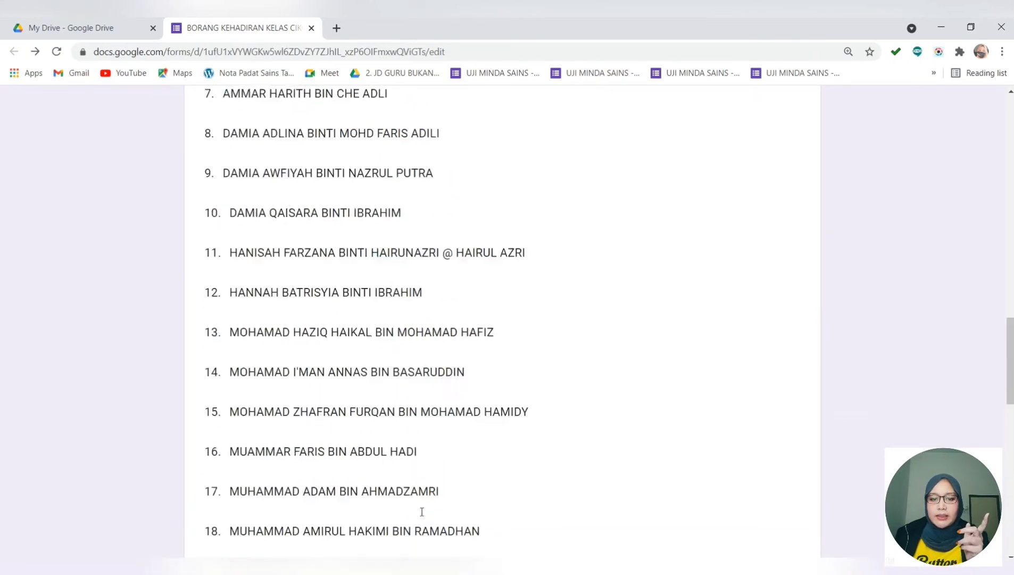
{"action": "scroll", "coordinate": [417, 510], "scroll_direction": "up", "scroll_amount": 3}
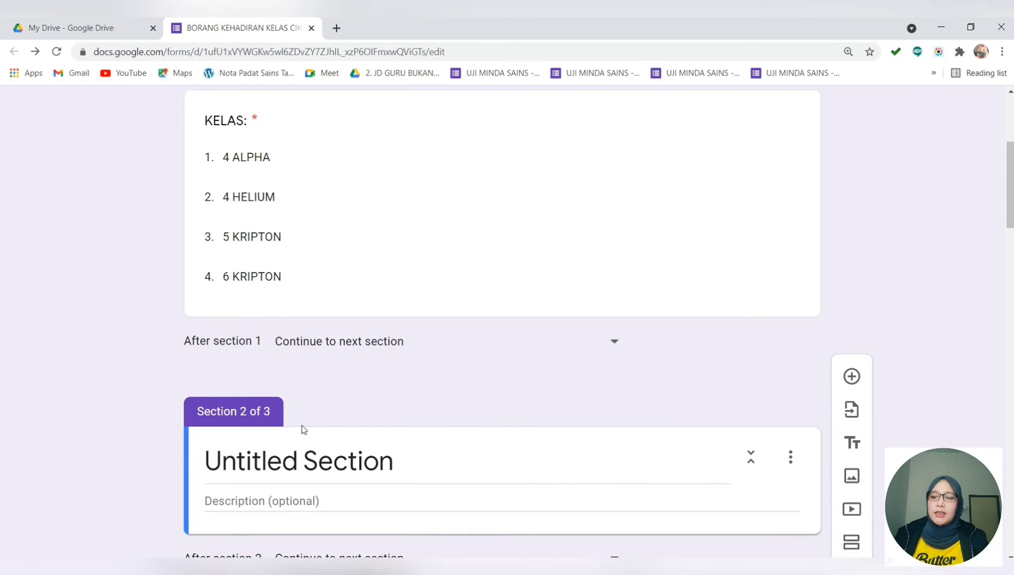
Reorder the sections so that 4 ALPHA comes before the untitled section, and save the order.
{"action": "left_click", "coordinate": [791, 457]}
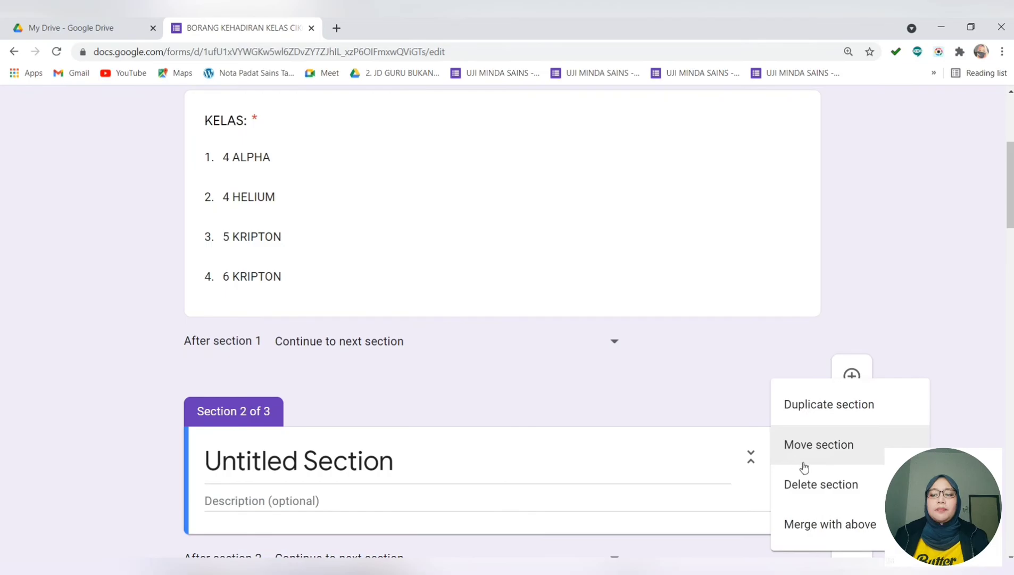
{"action": "left_click", "coordinate": [824, 450]}
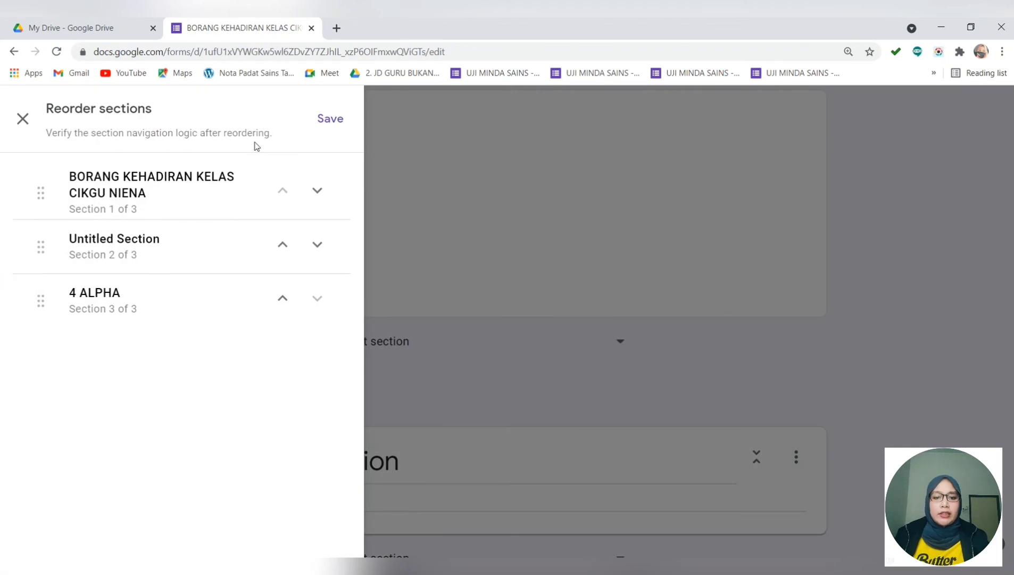
{"action": "left_click", "coordinate": [282, 298]}
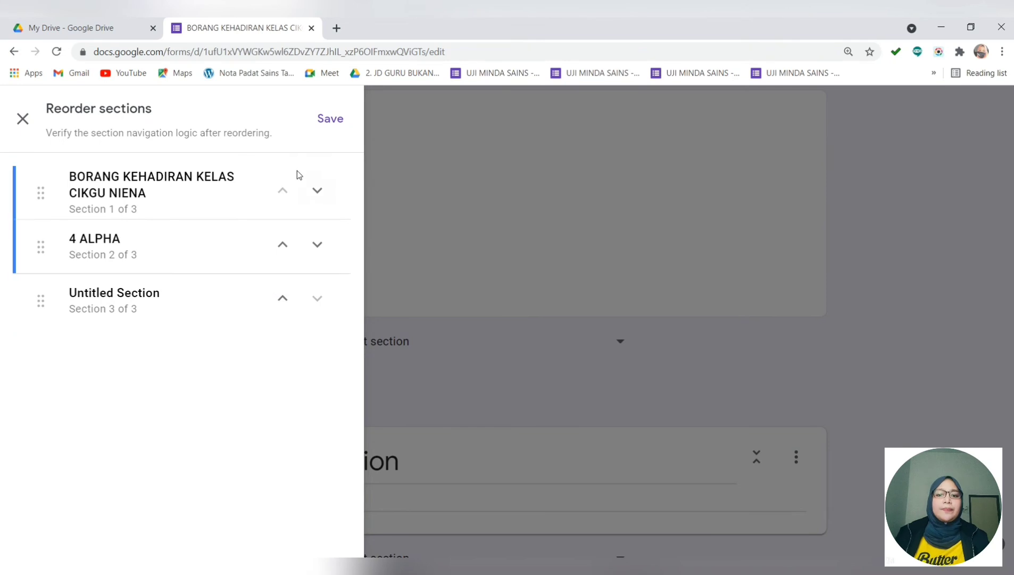
{"action": "left_click", "coordinate": [343, 123]}
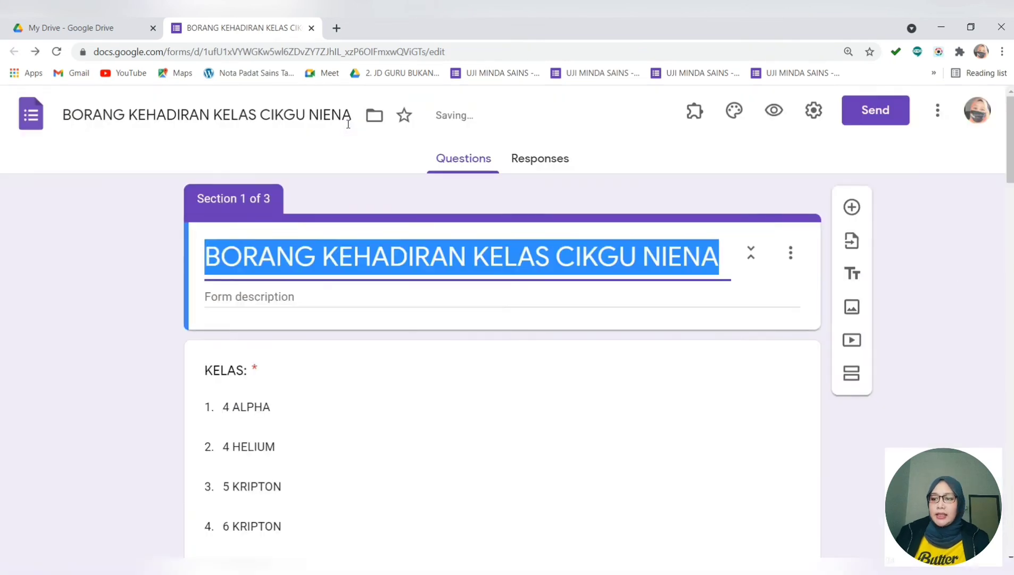
Title the untitled section 3 at the end of the form "4 HELIUM".
{"action": "scroll", "coordinate": [960, 287], "scroll_direction": "down", "scroll_amount": 20}
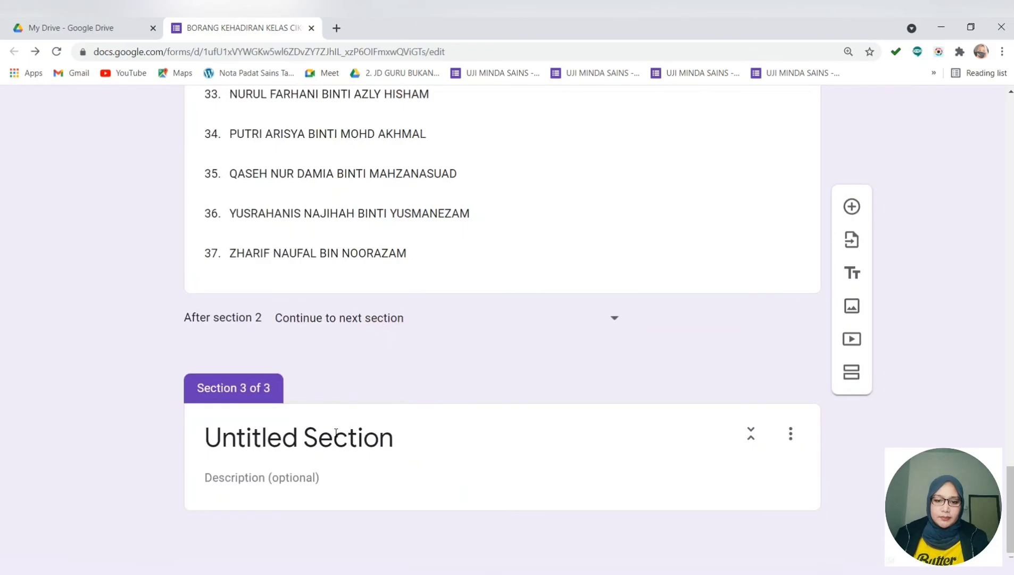
{"action": "left_click", "coordinate": [323, 448]}
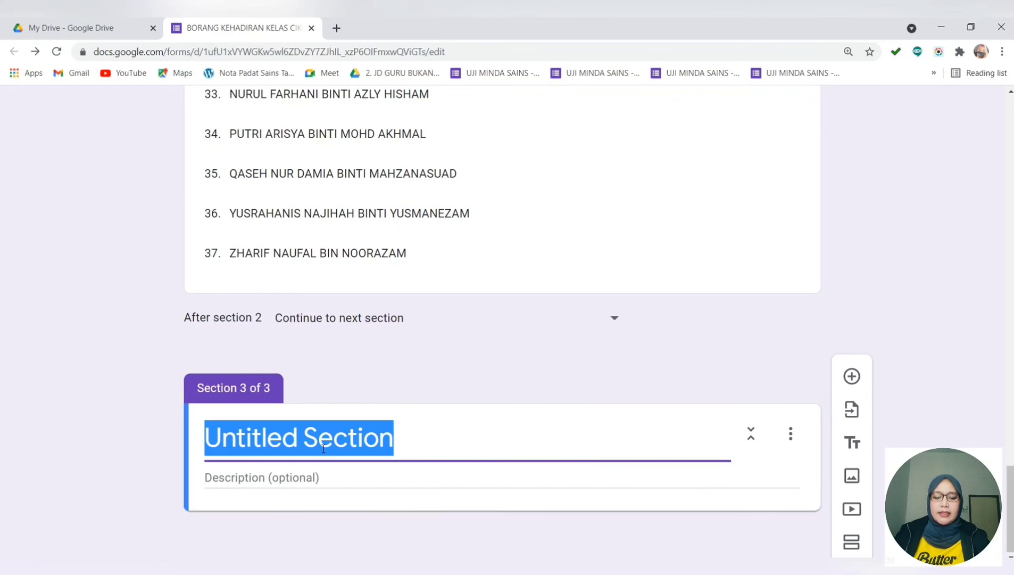
{"action": "type", "text": "4 HELIUM"}
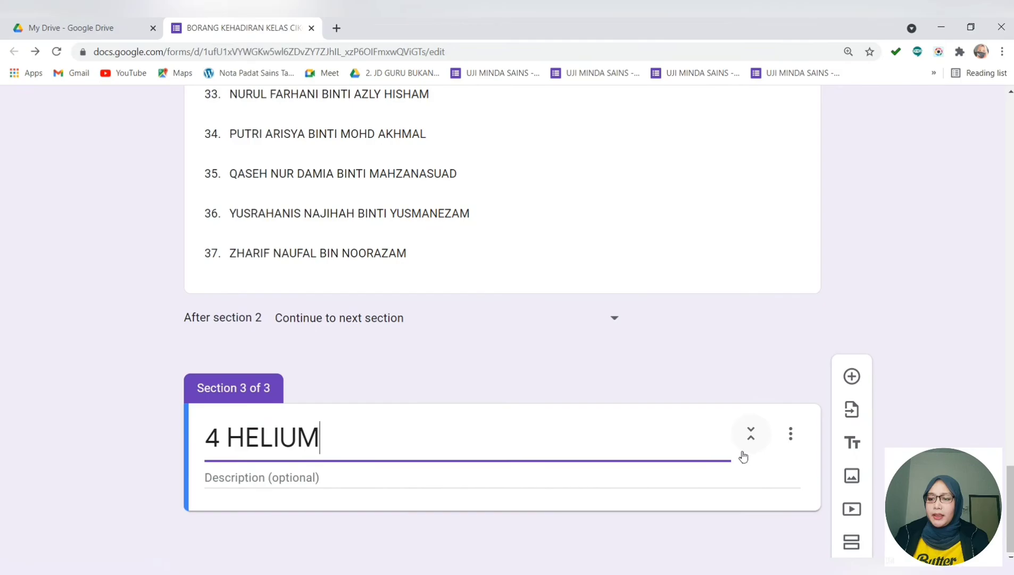
Add a question titled "NAMA MURID:" to the 4 HELIUM section and set its type to Dropdown.
{"action": "left_click", "coordinate": [852, 376]}
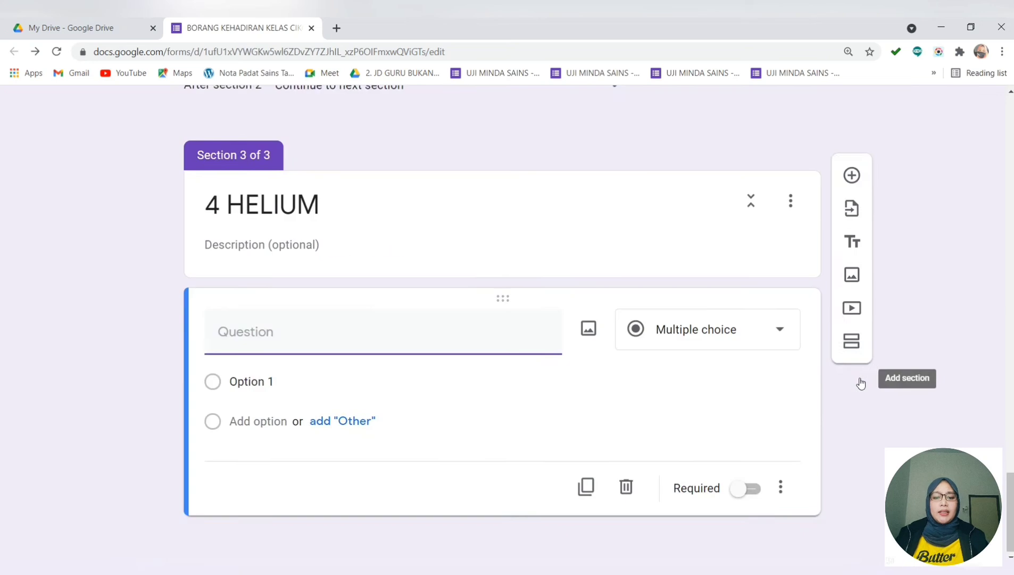
{"action": "type", "text": "NAMA MURID:"}
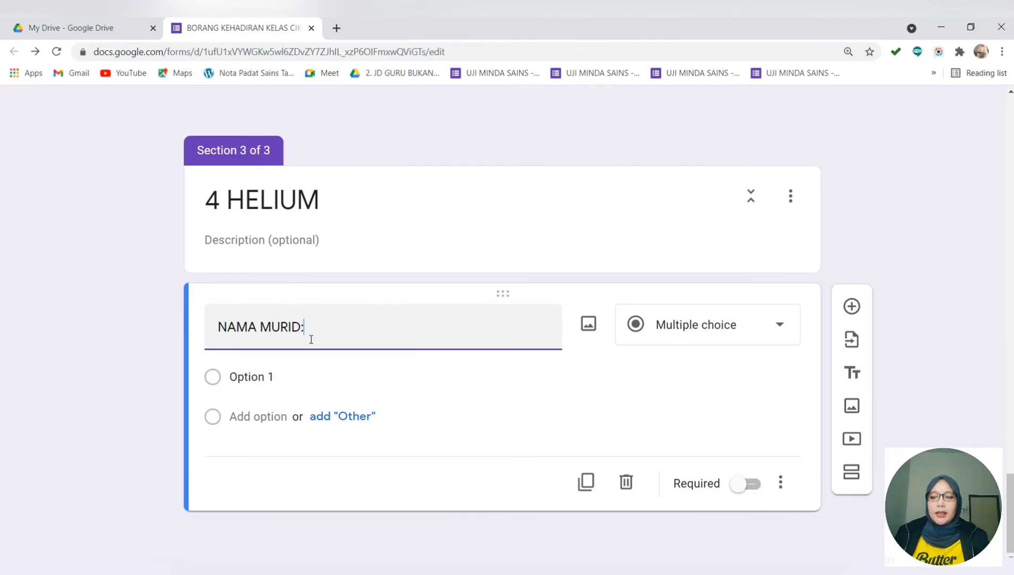
{"action": "left_click", "coordinate": [674, 356]}
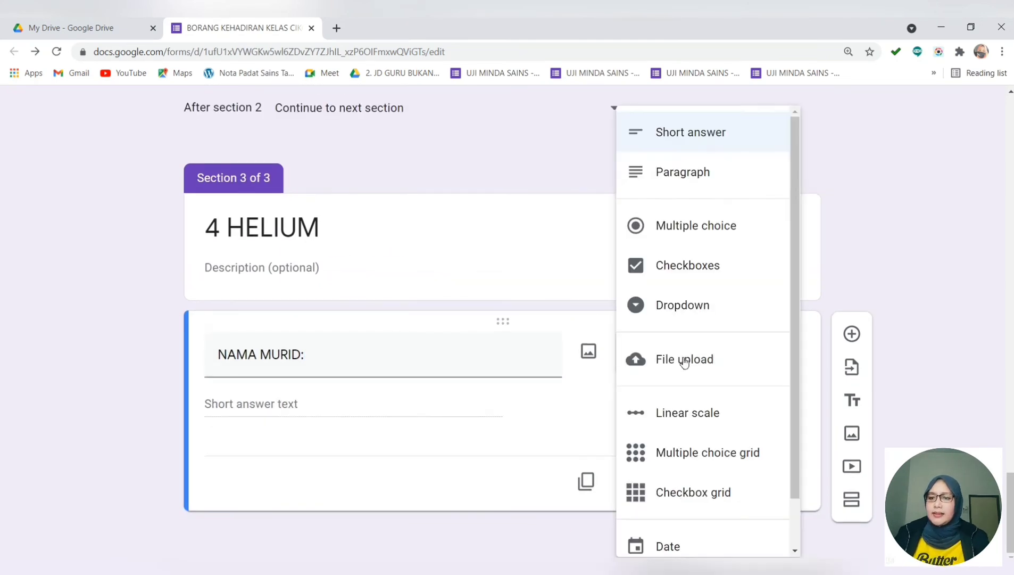
{"action": "left_click", "coordinate": [715, 312]}
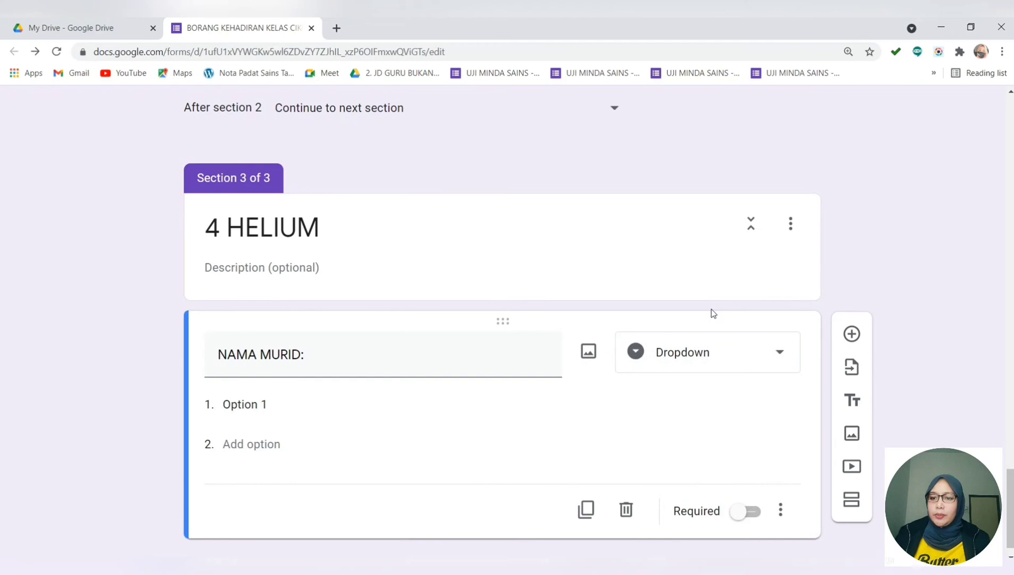
{"action": "left_click", "coordinate": [707, 343]}
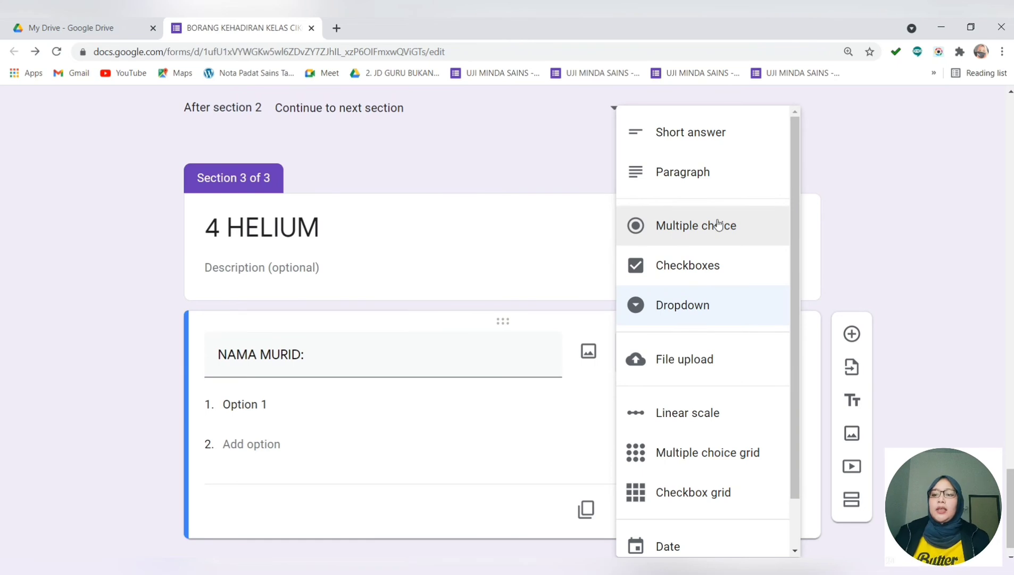
{"action": "left_click", "coordinate": [706, 314]}
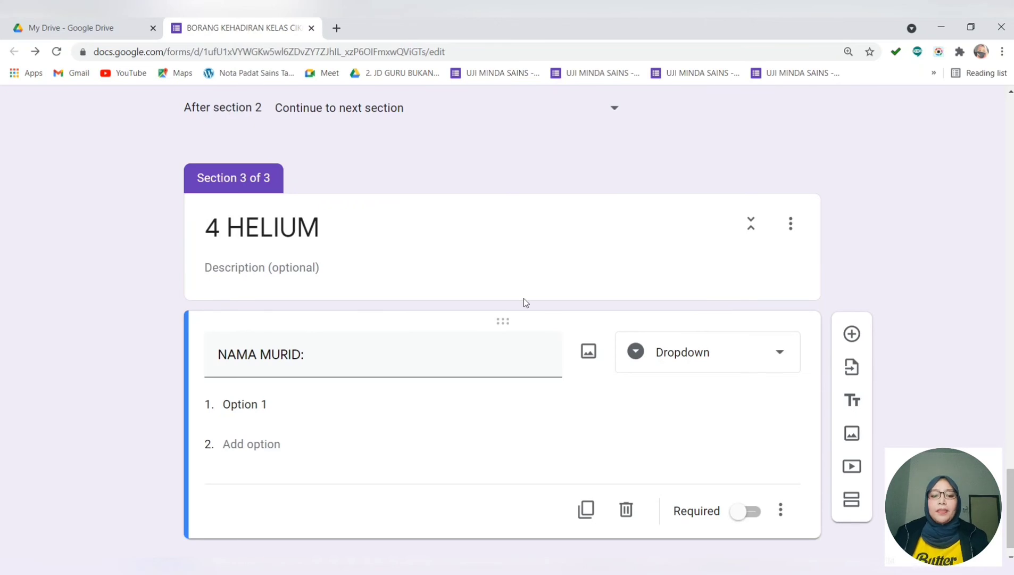
Open the PENGLIBATAN MURID 4H workbook from File Explorer and copy the student names in C6:C38 of sheet M2.
{"action": "left_click", "coordinate": [266, 406]}
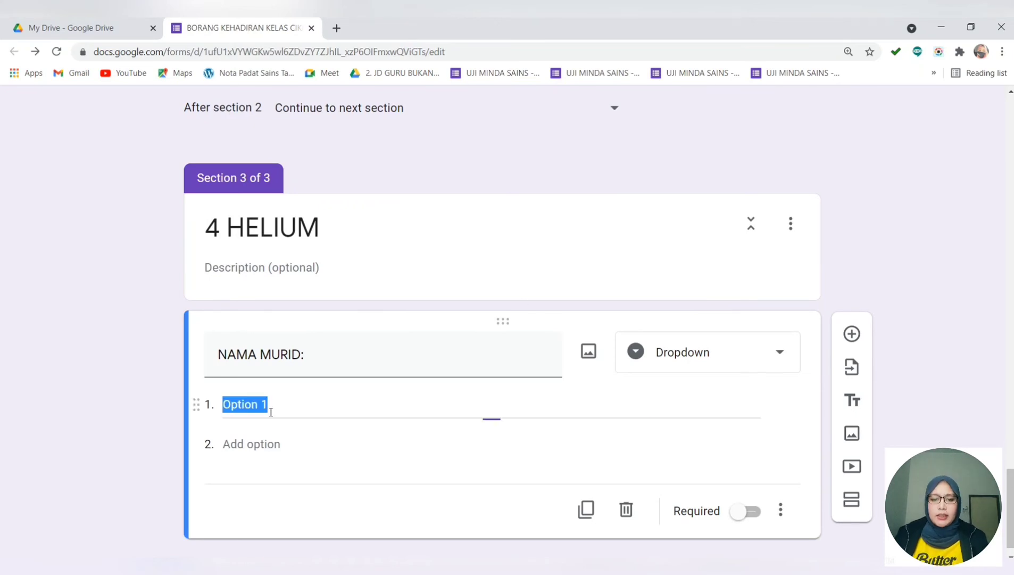
{"action": "left_click", "coordinate": [229, 566]}
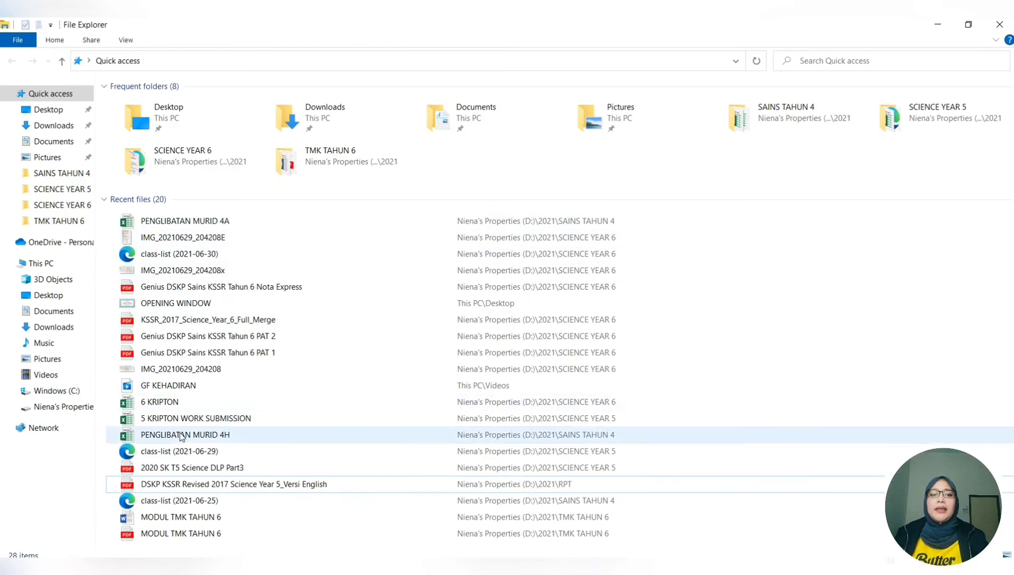
{"action": "double_click", "coordinate": [185, 434]}
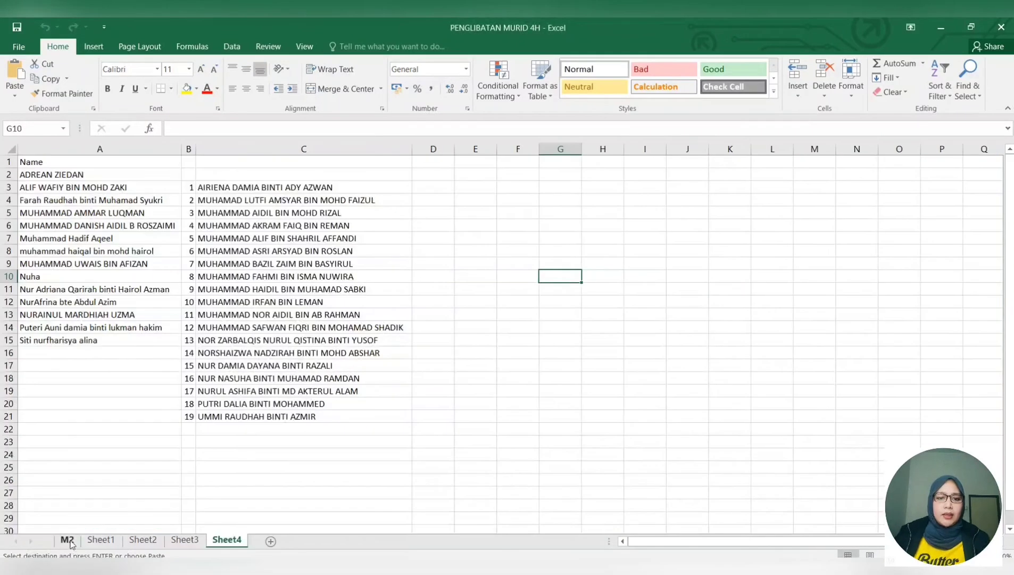
{"action": "left_click", "coordinate": [68, 540]}
{"action": "scroll", "coordinate": [166, 275], "scroll_direction": "up", "scroll_amount": 8}
{"action": "left_click_drag", "start_coordinate": [166, 276], "coordinate": [163, 449]}
{"action": "key", "text": "ctrl+c"}
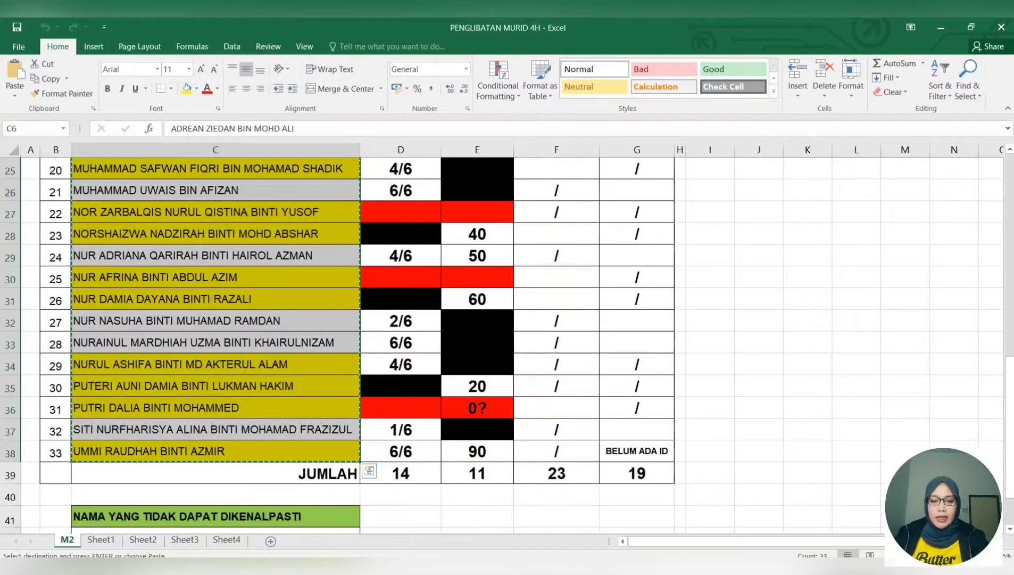
Switch back to the form in the browser, paste the names as the 4 HELIUM question's options and make it required.
{"action": "key", "text": "alt+Tab"}
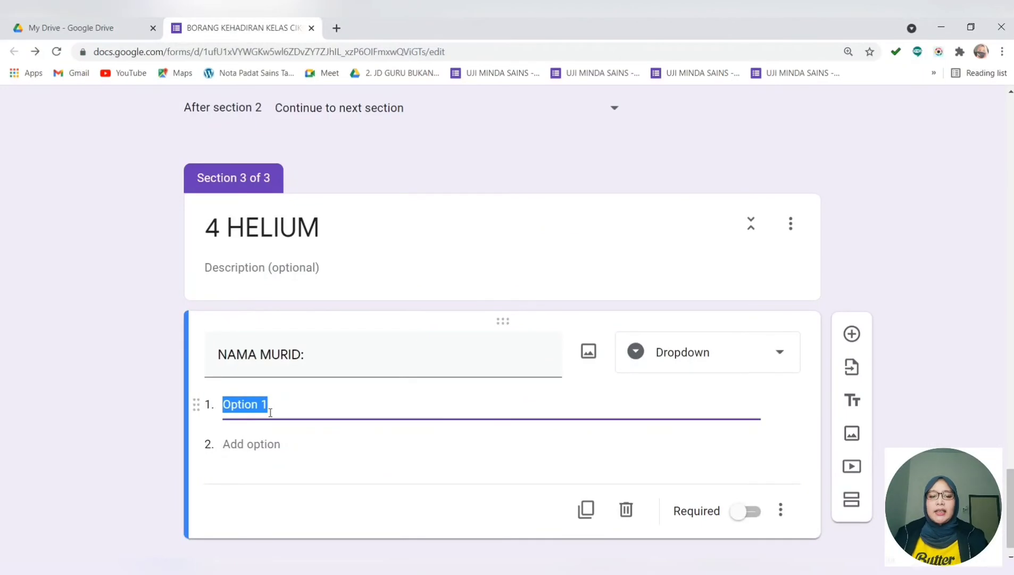
{"action": "right_click", "coordinate": [271, 413]}
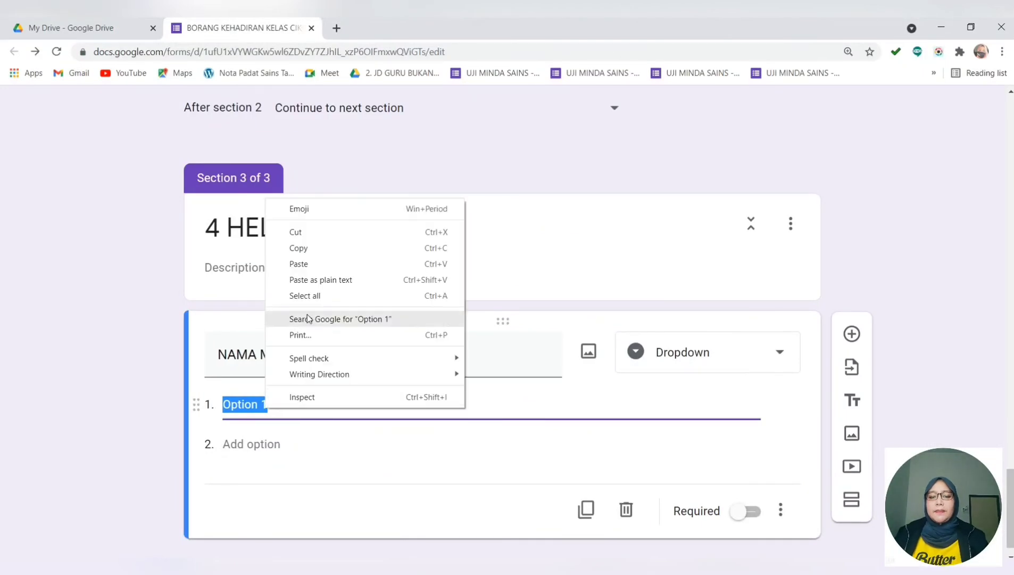
{"action": "left_click", "coordinate": [327, 265]}
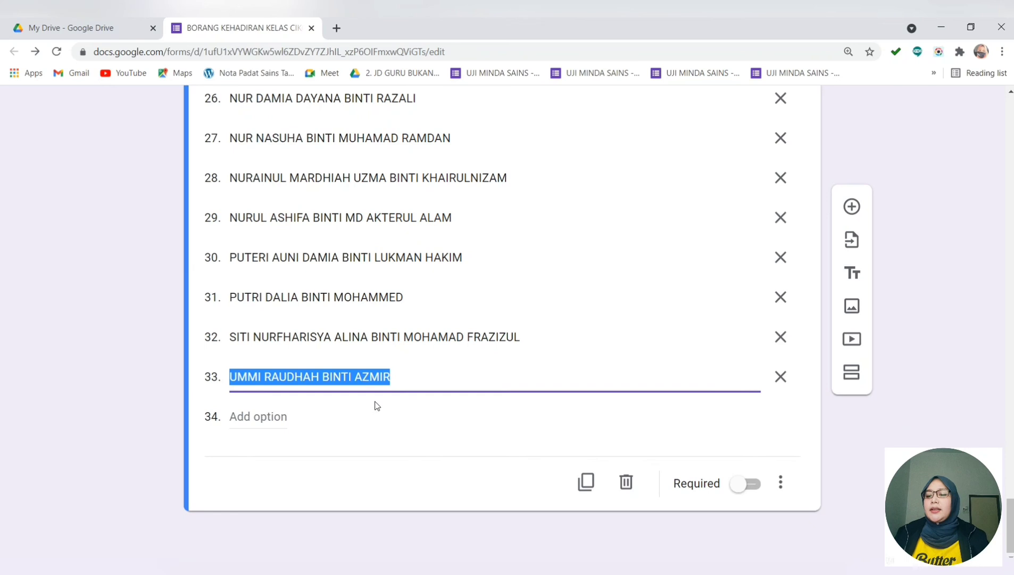
{"action": "left_click", "coordinate": [747, 484]}
Send the 4 HELIUM option of the KELAS question to section 3 (4 HELIUM).
{"action": "scroll", "coordinate": [755, 488], "scroll_direction": "up", "scroll_amount": 20}
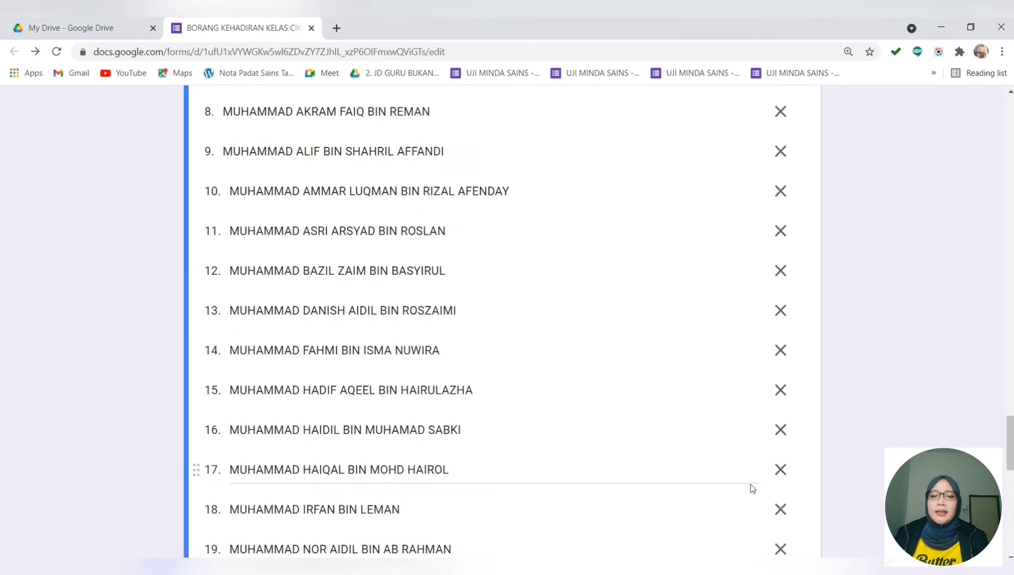
{"action": "scroll", "coordinate": [754, 489], "scroll_direction": "up", "scroll_amount": 20}
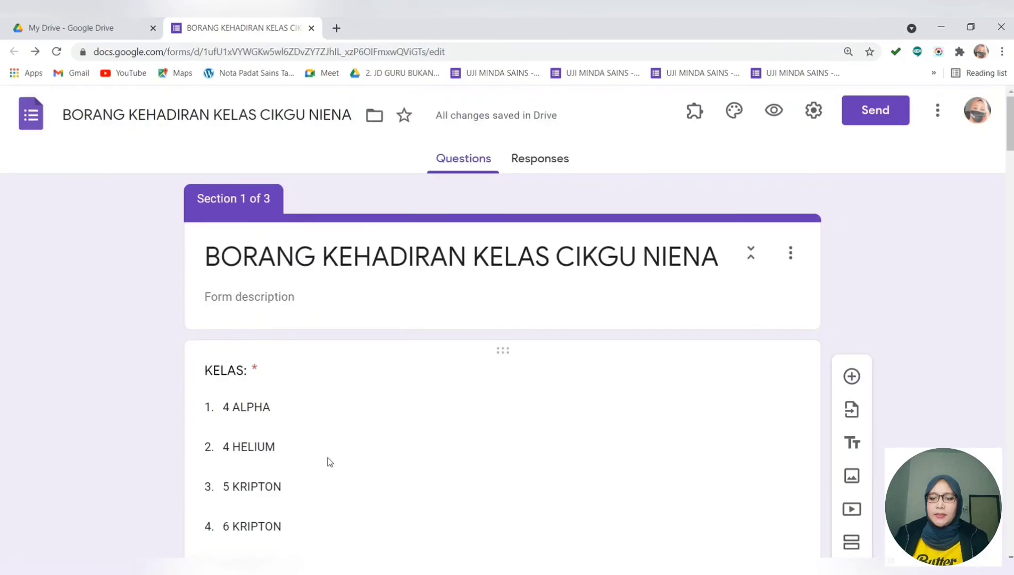
{"action": "left_click", "coordinate": [328, 459]}
{"action": "scroll", "coordinate": [642, 450], "scroll_direction": "down", "scroll_amount": 1}
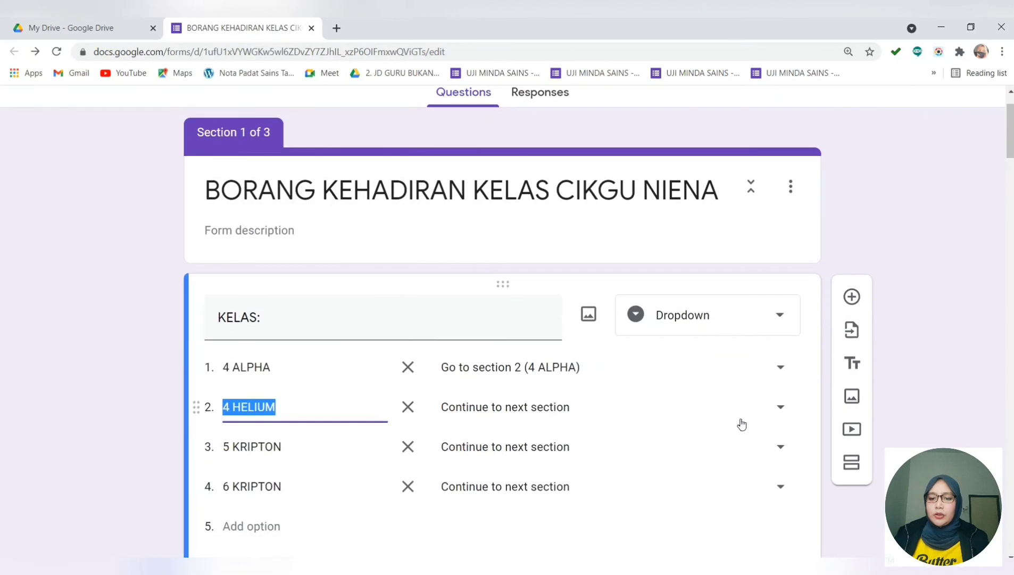
{"action": "left_click", "coordinate": [780, 409]}
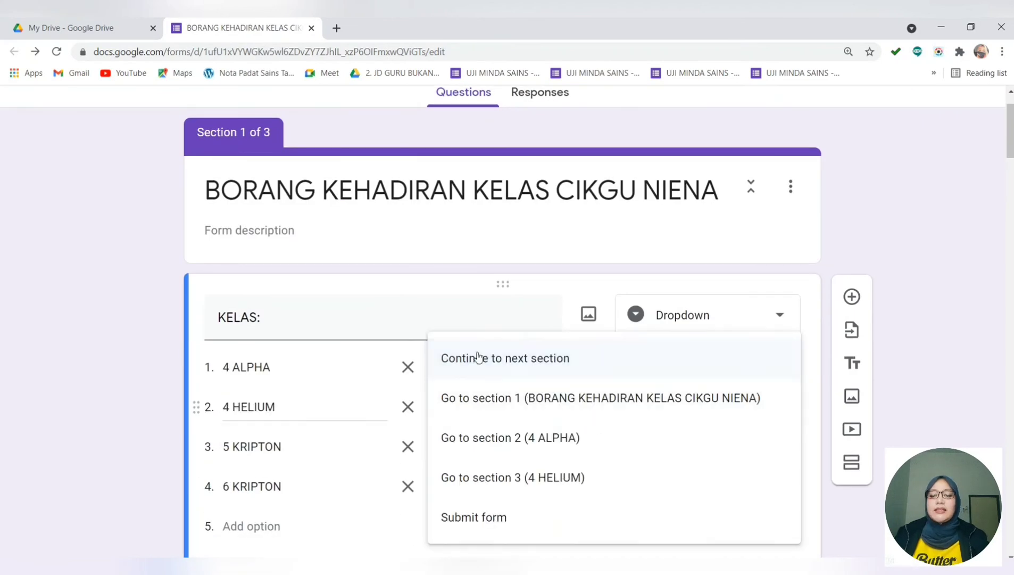
{"action": "left_click", "coordinate": [528, 484]}
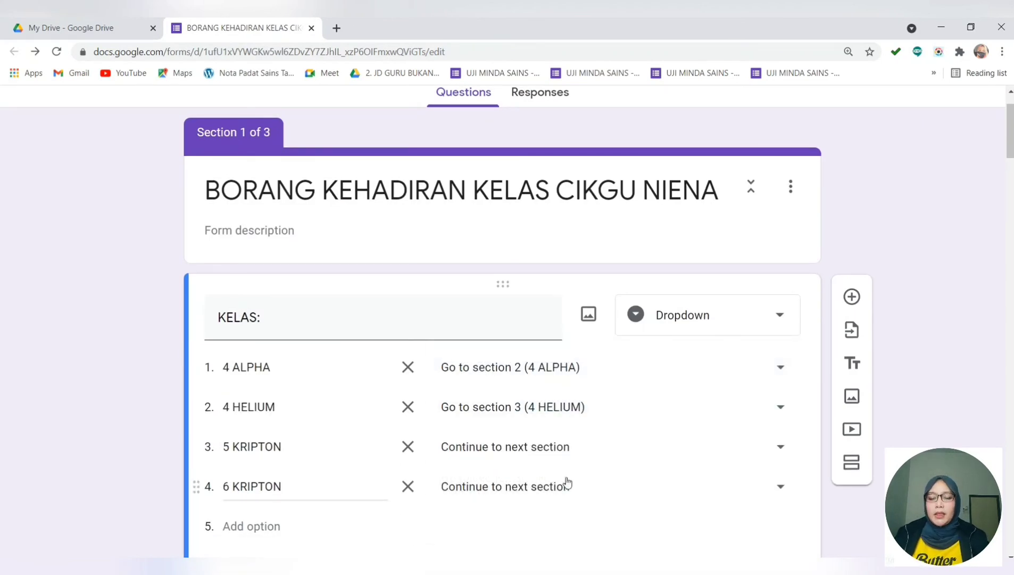
Add a new section after the 4 HELIUM student list and title it "5 KRIPTON".
{"action": "scroll", "coordinate": [952, 433], "scroll_direction": "down", "scroll_amount": 20}
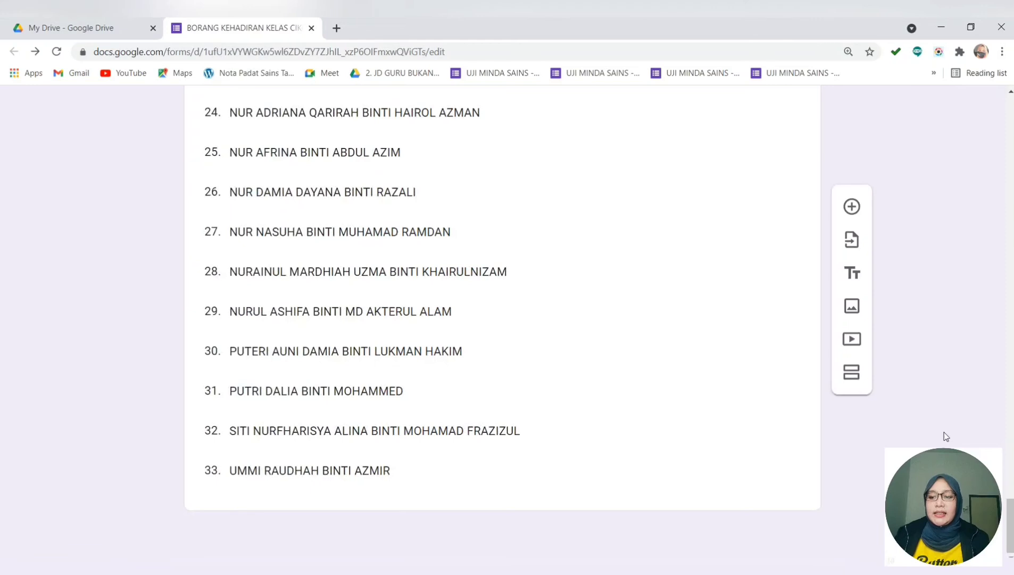
{"action": "scroll", "coordinate": [794, 503], "scroll_direction": "down", "scroll_amount": 10}
{"action": "scroll", "coordinate": [878, 475], "scroll_direction": "down", "scroll_amount": 15}
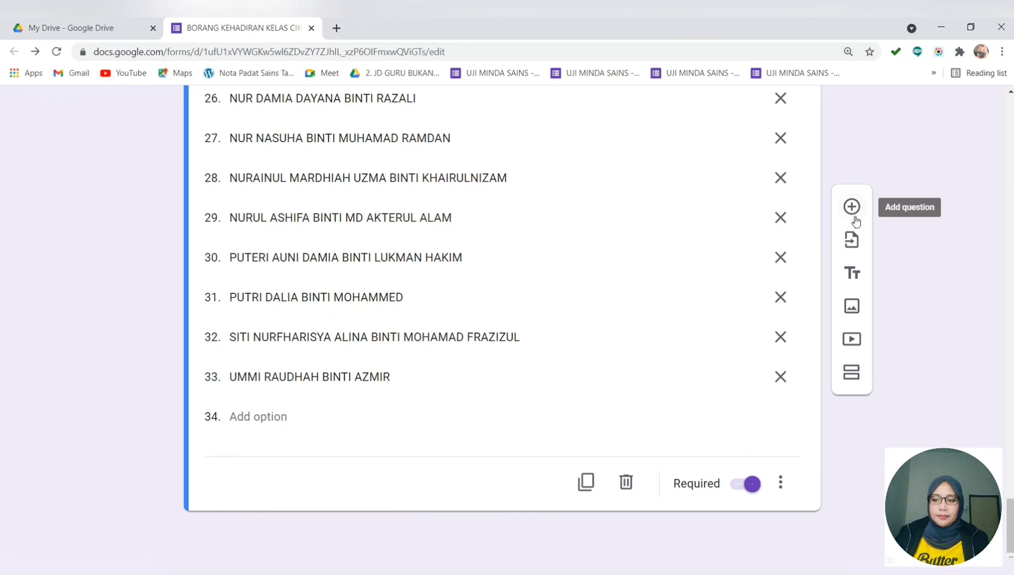
{"action": "left_click", "coordinate": [852, 373]}
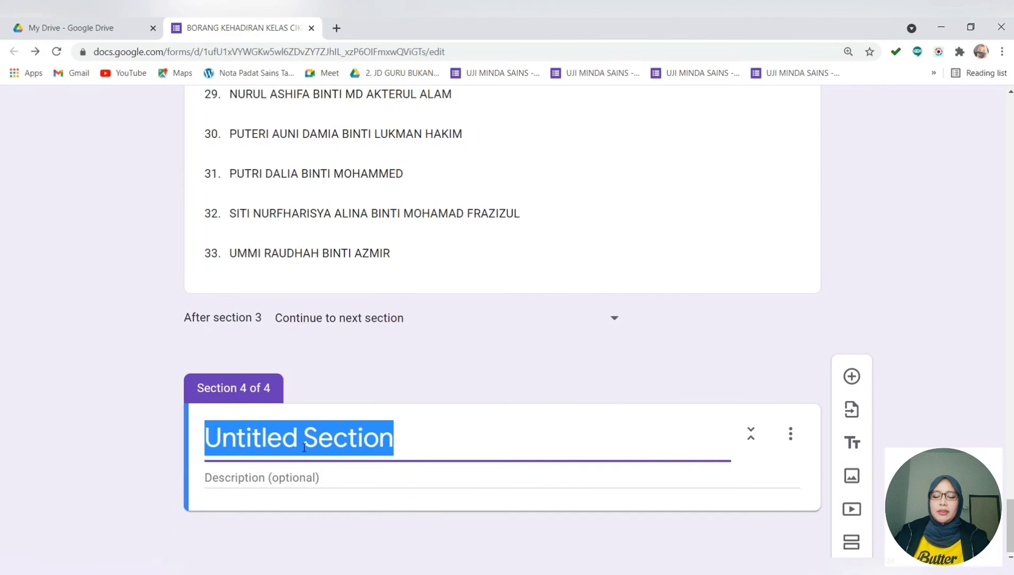
{"action": "type", "text": "5 KRIPTON"}
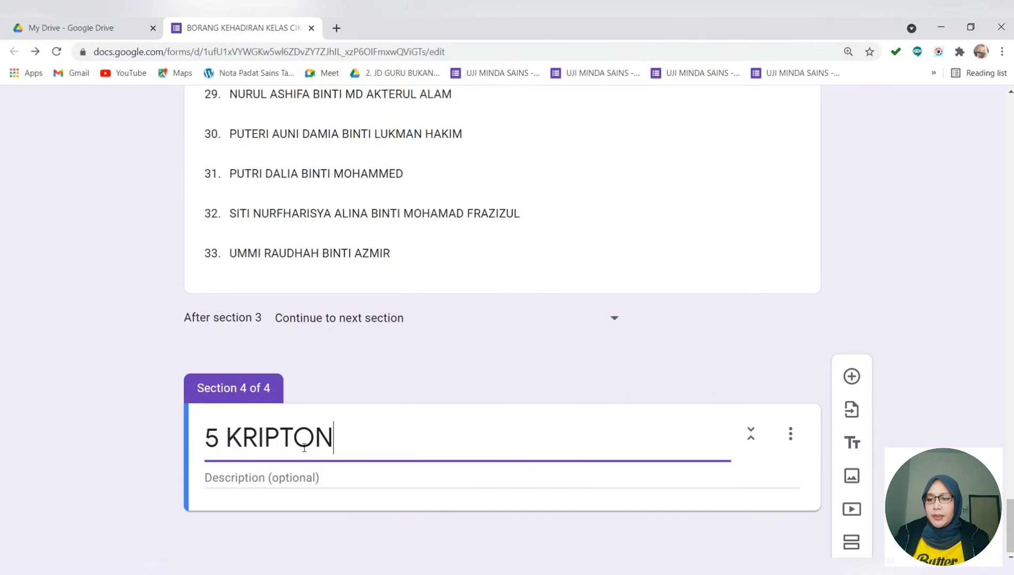
Add a dropdown question titled "NAMA MURID:" to the 5 KRIPTON section.
{"action": "left_click", "coordinate": [853, 378]}
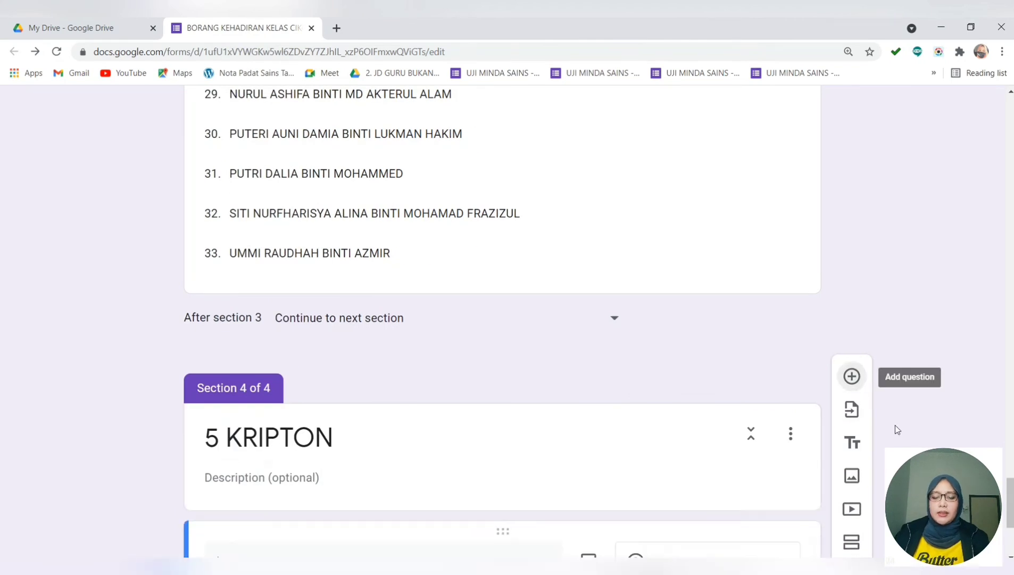
{"action": "type", "text": "NAMA"}
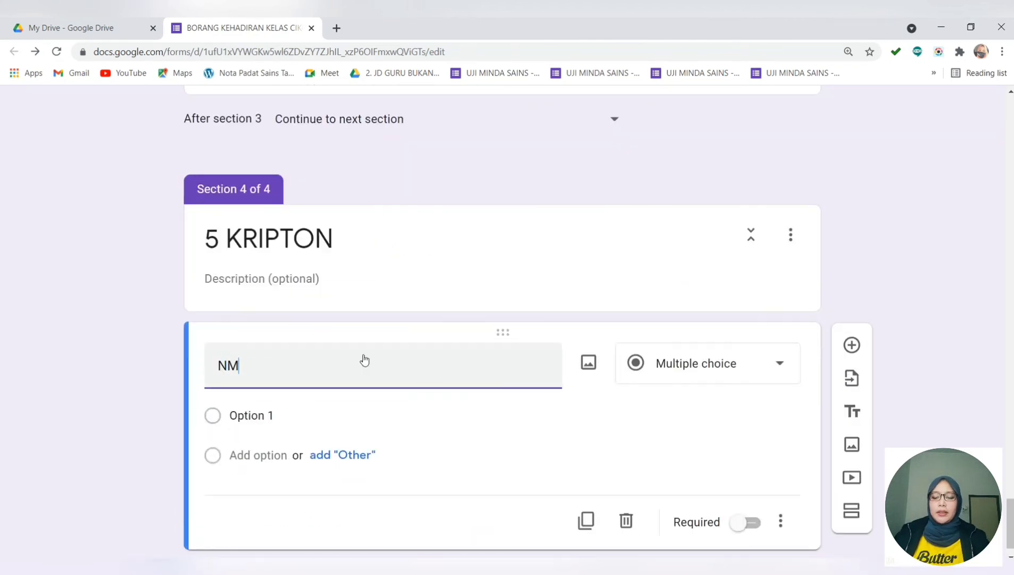
{"action": "type", "text": " MURID:"}
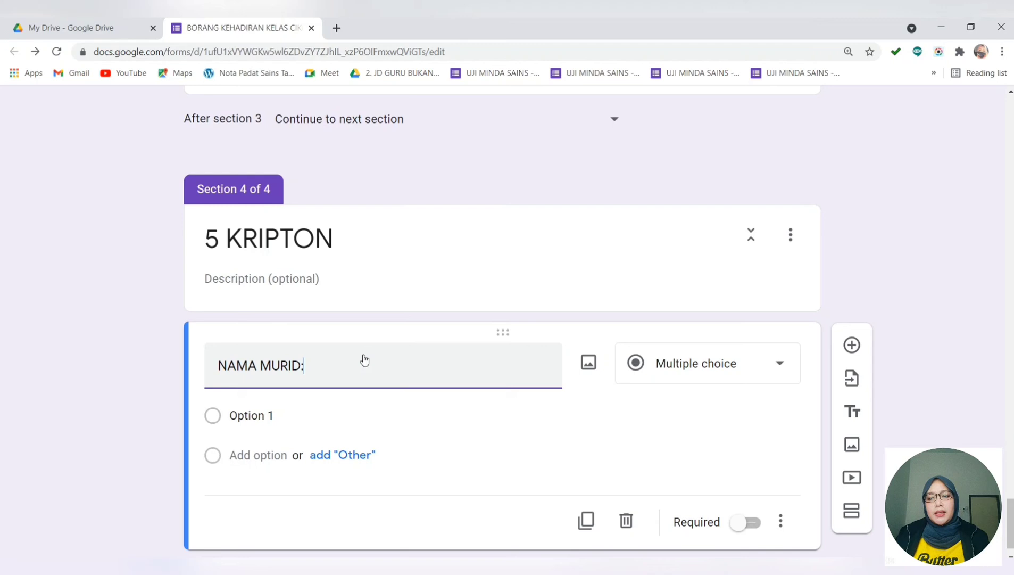
{"action": "left_click", "coordinate": [766, 368]}
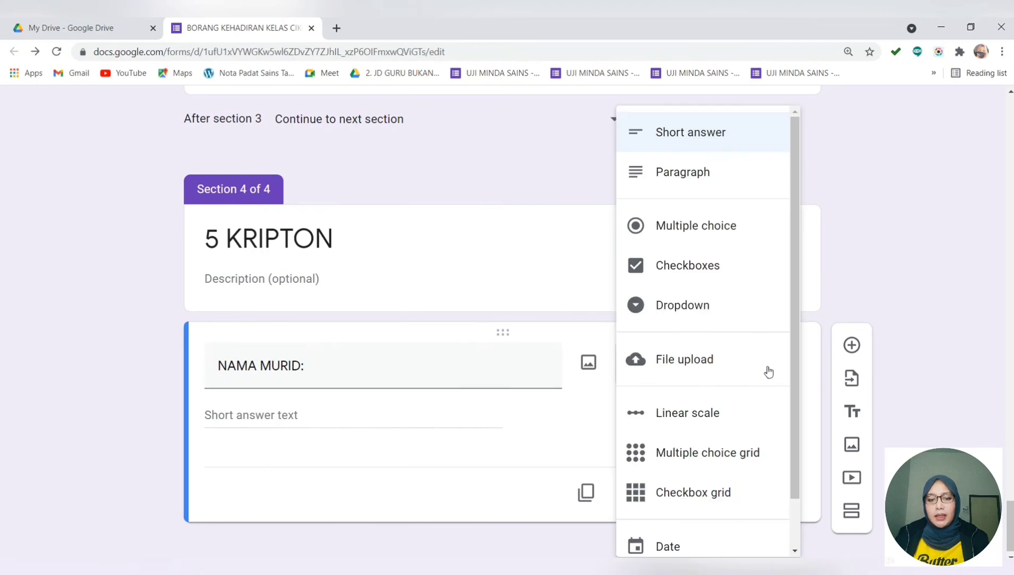
{"action": "left_click", "coordinate": [641, 316]}
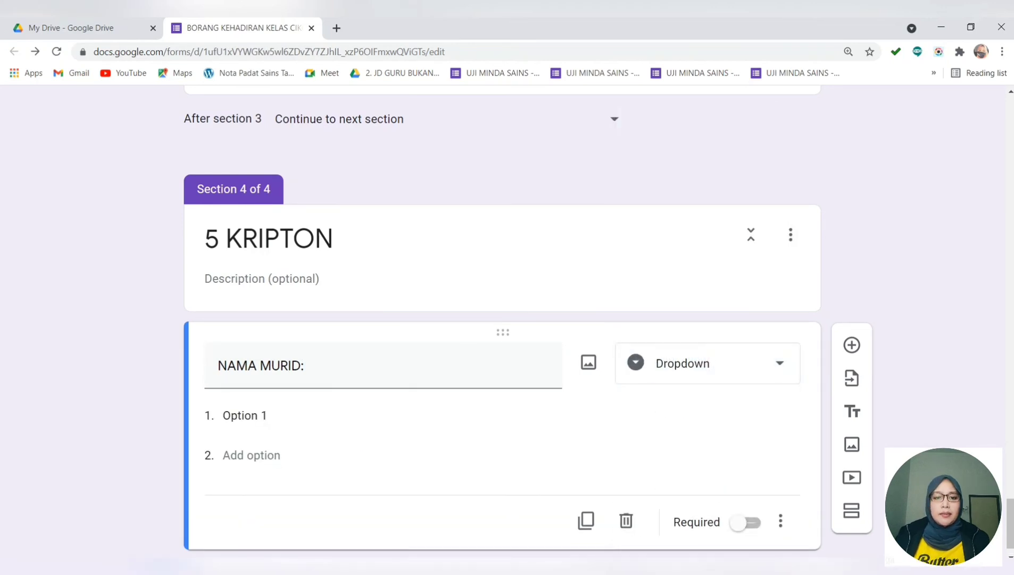
Open the 5 KRIPTON WORK SUBMISSION workbook from File Explorer and copy the full column of student names.
{"action": "left_click", "coordinate": [193, 565]}
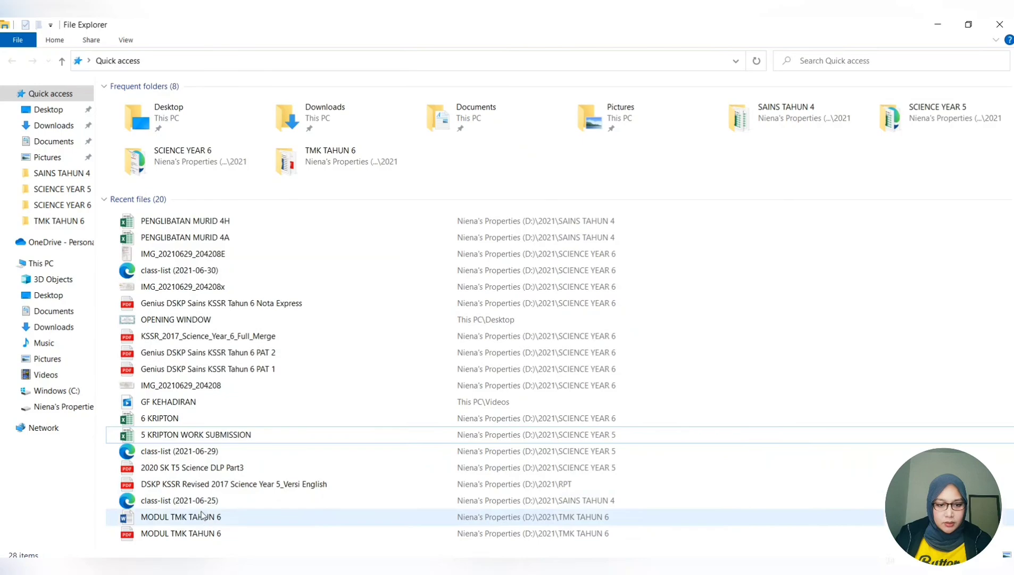
{"action": "double_click", "coordinate": [183, 434]}
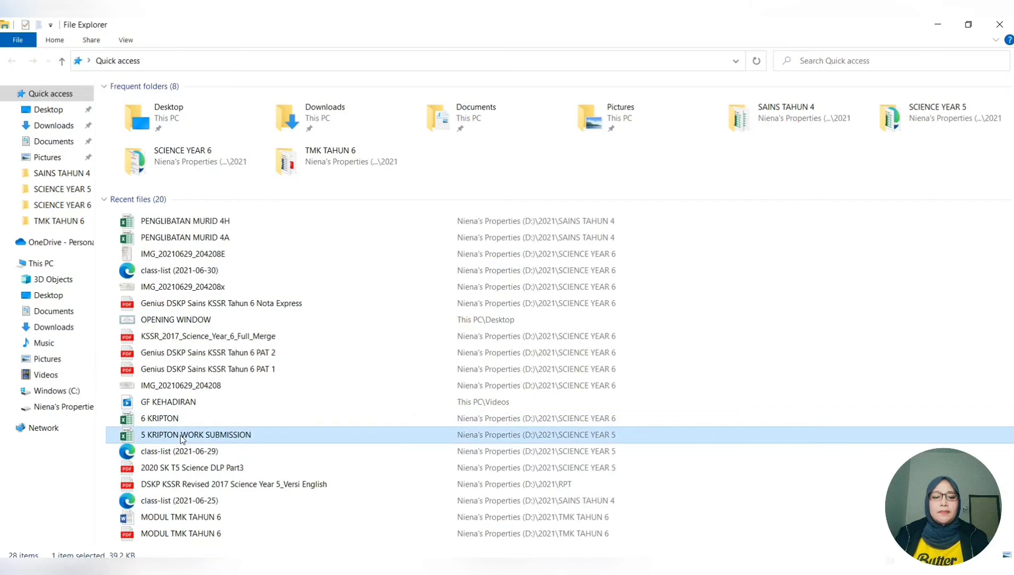
{"action": "left_click", "coordinate": [67, 540]}
{"action": "left_click_drag", "start_coordinate": [120, 232], "coordinate": [101, 513]}
{"action": "key", "text": "ctrl+c"}
Switch back to the form in the browser, paste the names as the 5 KRIPTON question's options and make it required.
{"action": "left_click", "coordinate": [283, 568]}
{"action": "left_click", "coordinate": [282, 422]}
{"action": "key", "text": "ctrl+v"}
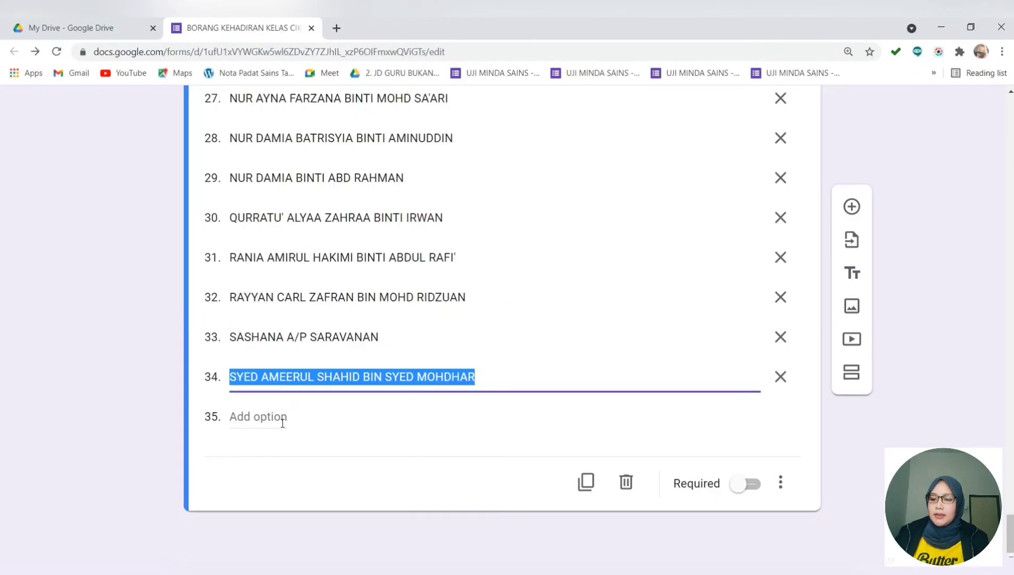
{"action": "left_click", "coordinate": [761, 487]}
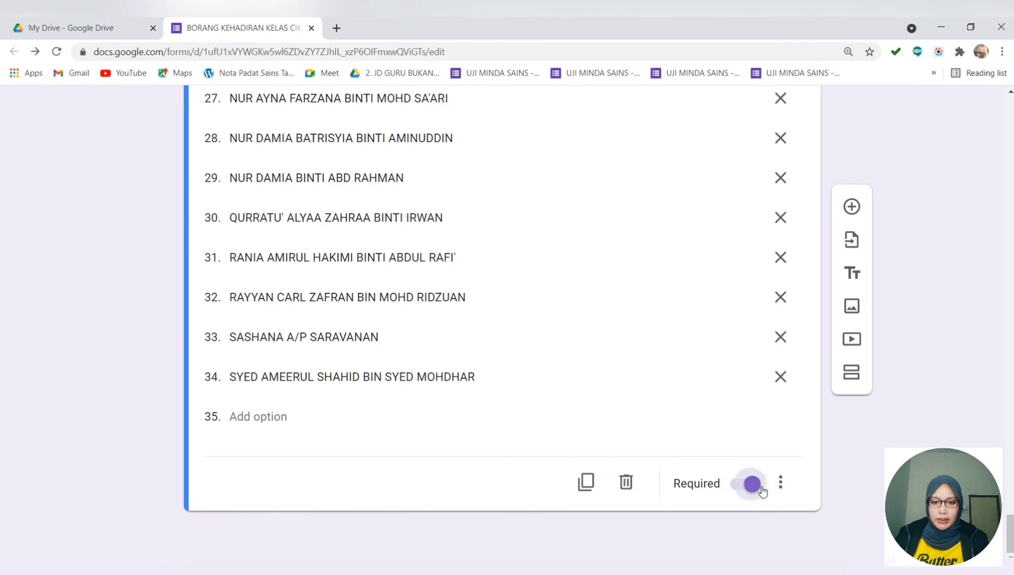
Send the 5 KRIPTON option of the KELAS question to section 4 (5 KRIPTON).
{"action": "scroll", "coordinate": [761, 490], "scroll_direction": "up", "scroll_amount": 20}
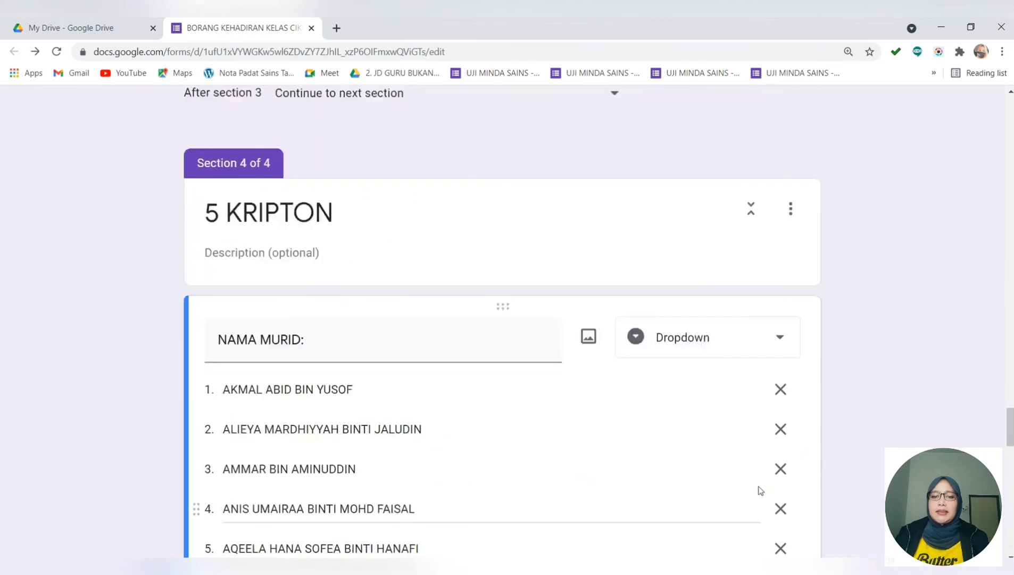
{"action": "scroll", "coordinate": [761, 490], "scroll_direction": "up", "scroll_amount": 20}
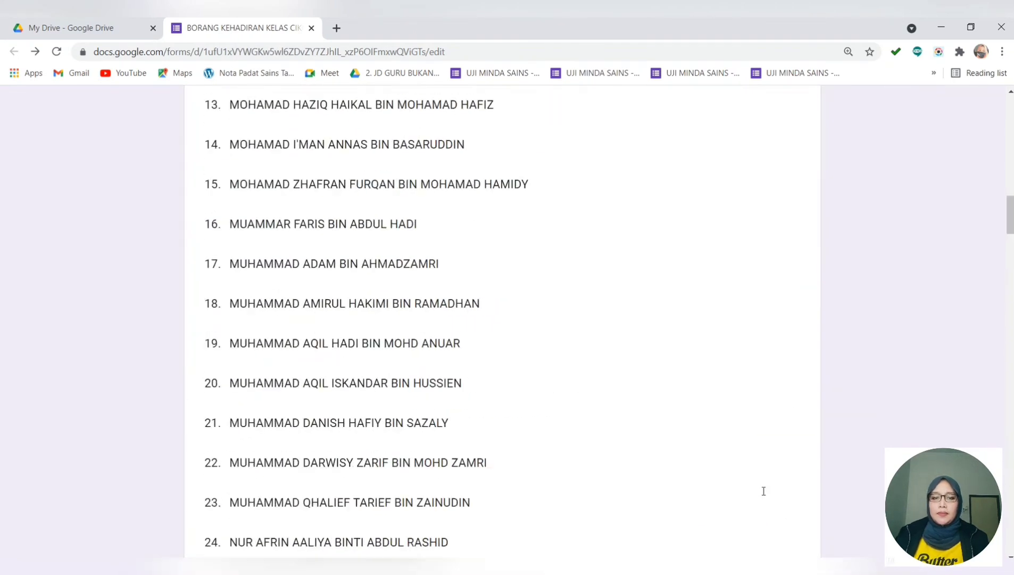
{"action": "scroll", "coordinate": [761, 490], "scroll_direction": "up", "scroll_amount": 6}
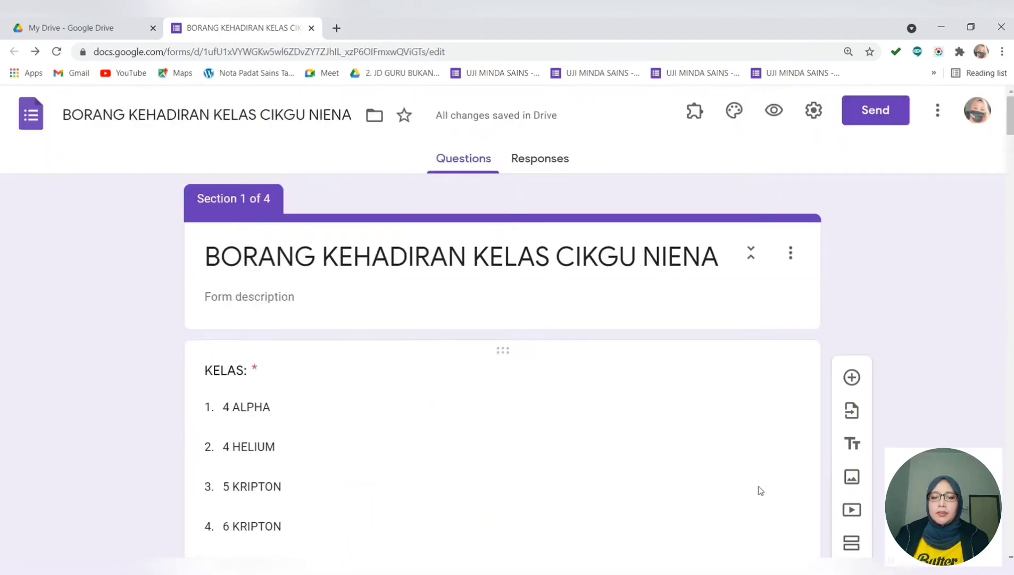
{"action": "scroll", "coordinate": [382, 441], "scroll_direction": "down", "scroll_amount": 3}
{"action": "left_click", "coordinate": [303, 359]}
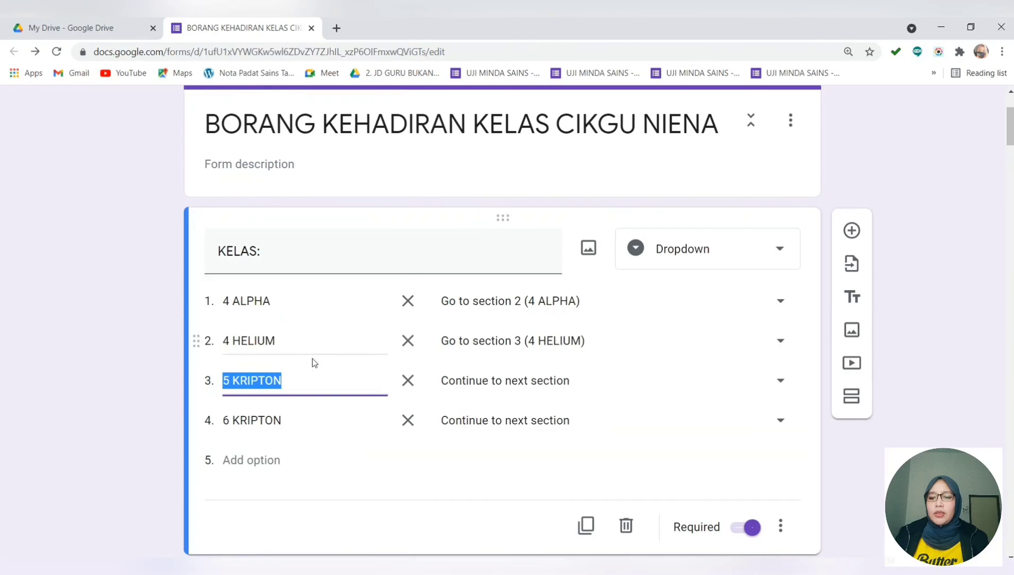
{"action": "left_click", "coordinate": [520, 380]}
{"action": "left_click", "coordinate": [541, 483]}
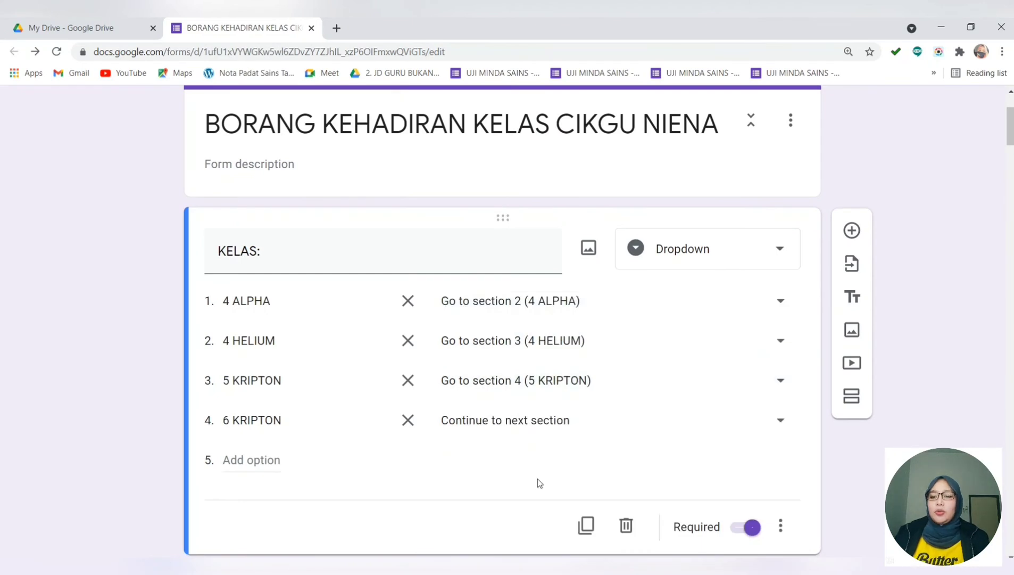
Add a new section after the 5 KRIPTON student list and title it "6 KRIPTON".
{"action": "scroll", "coordinate": [537, 479], "scroll_direction": "down", "scroll_amount": 15}
{"action": "scroll", "coordinate": [538, 479], "scroll_direction": "down", "scroll_amount": 20}
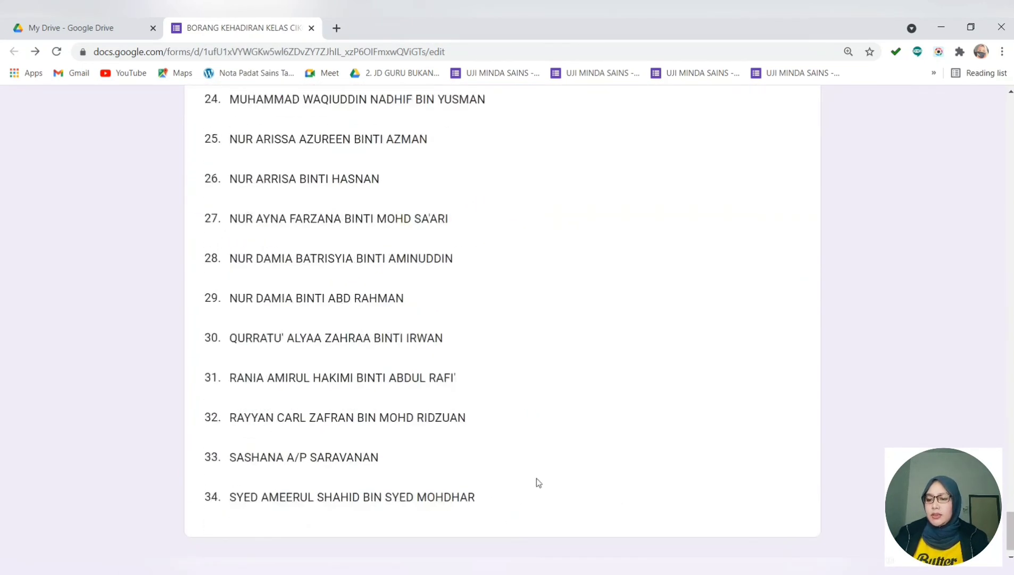
{"action": "scroll", "coordinate": [537, 478], "scroll_direction": "down", "scroll_amount": 8}
{"action": "scroll", "coordinate": [761, 515], "scroll_direction": "down", "scroll_amount": 5}
{"action": "scroll", "coordinate": [813, 502], "scroll_direction": "down", "scroll_amount": 15}
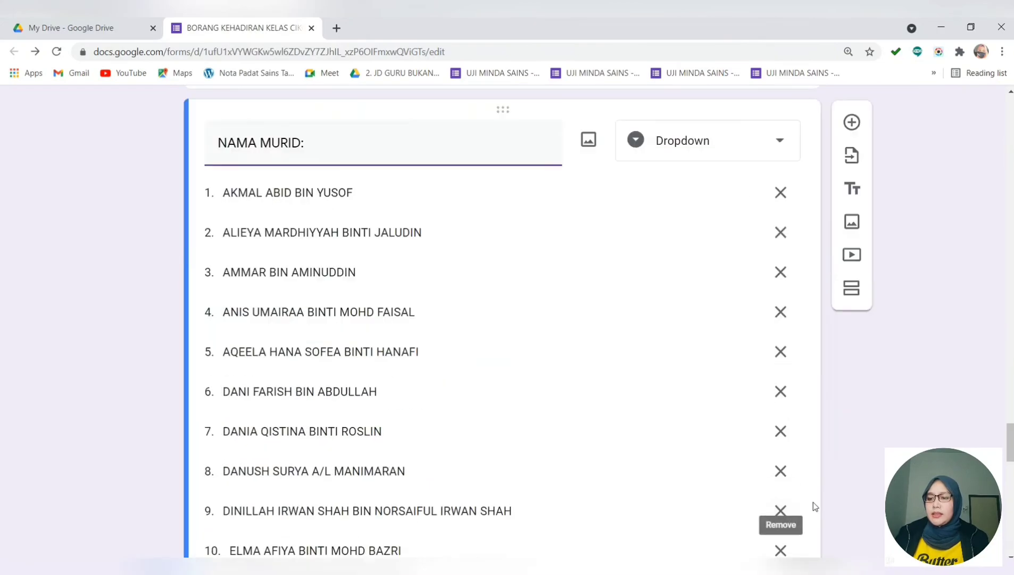
{"action": "left_click", "coordinate": [866, 374]}
{"action": "left_click", "coordinate": [294, 443]}
{"action": "type", "text": "6 KRIPTON"}
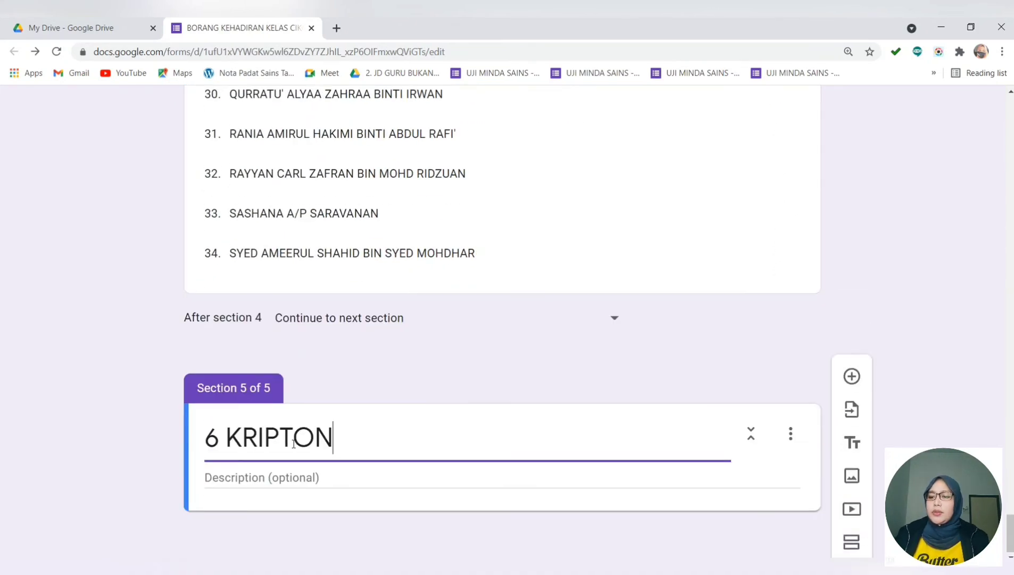
Add a dropdown question titled "NAMA MURID:" to the 6 KRIPTON section.
{"action": "left_click", "coordinate": [854, 376]}
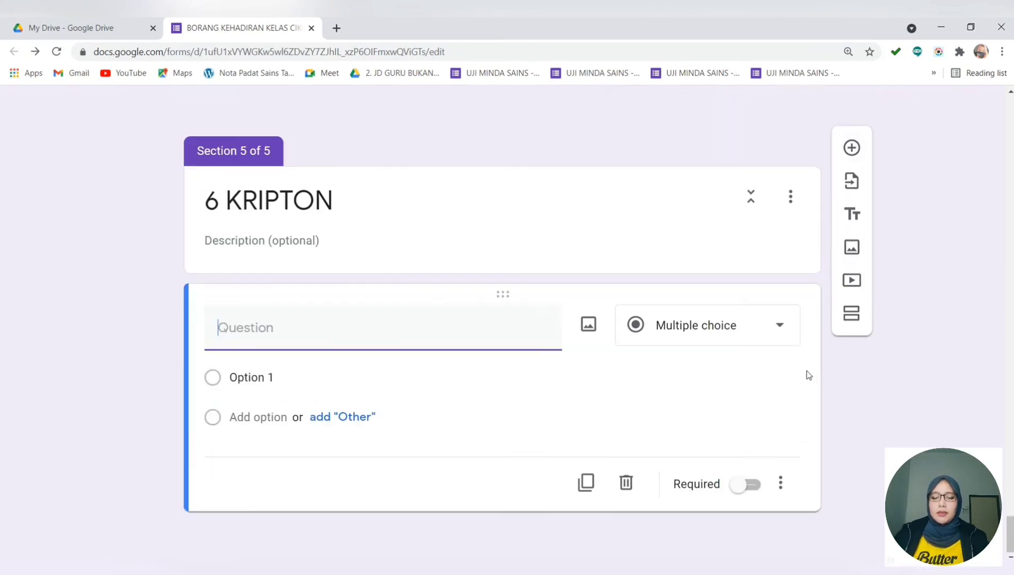
{"action": "type", "text": "NAMA MURID"}
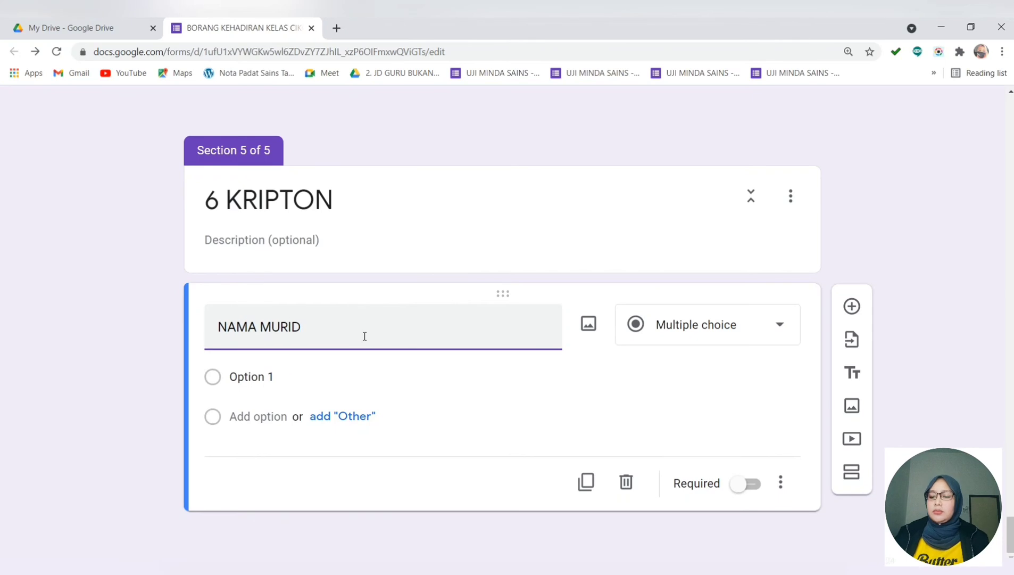
{"action": "type", "text": ":"}
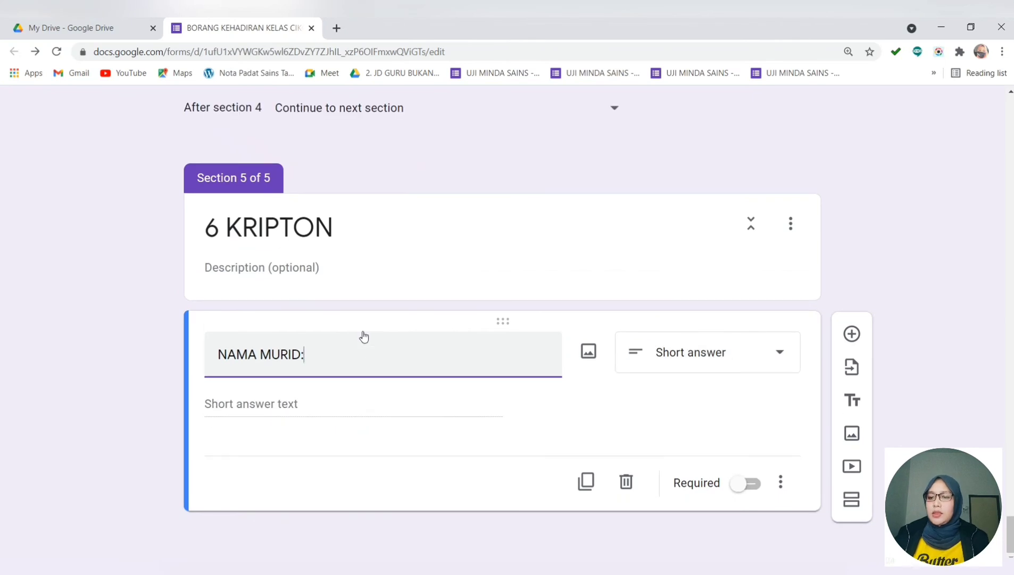
{"action": "left_click", "coordinate": [691, 366]}
{"action": "left_click", "coordinate": [702, 308]}
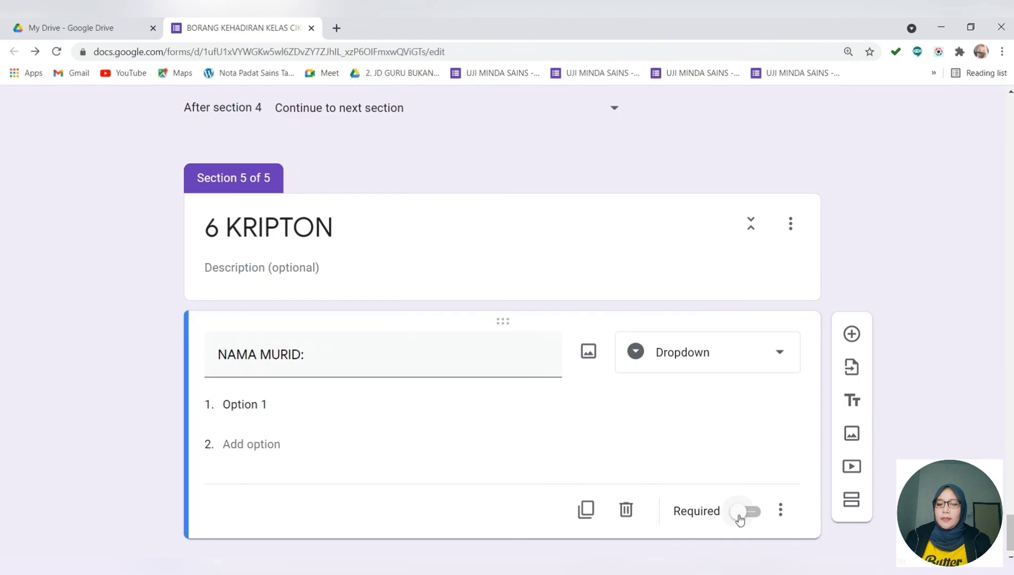
Select the question's first option, switch to the 6 KRIPTON workbook in Excel and copy the student names from sheet M2.
{"action": "left_click", "coordinate": [277, 407]}
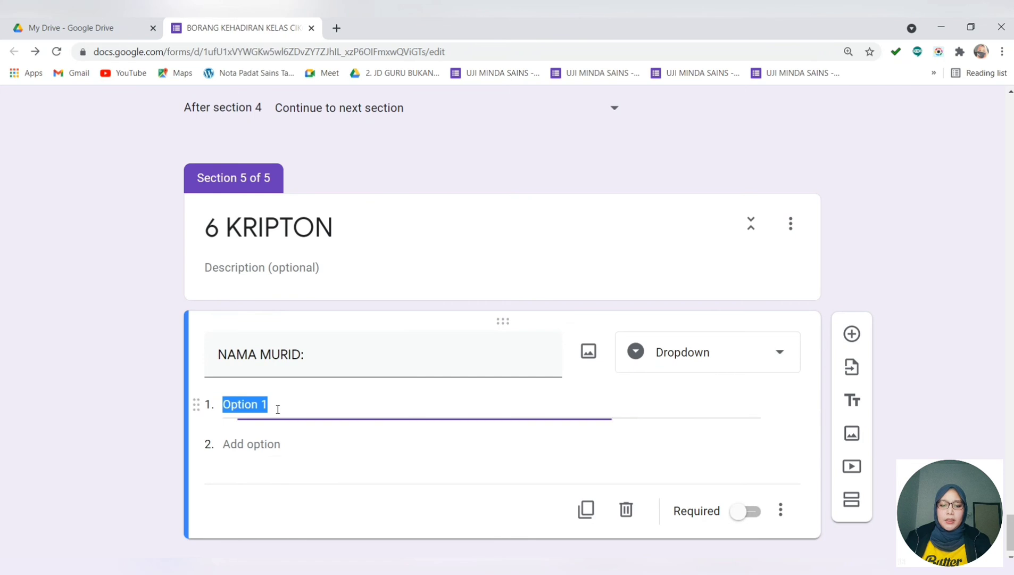
{"action": "left_click", "coordinate": [277, 567]}
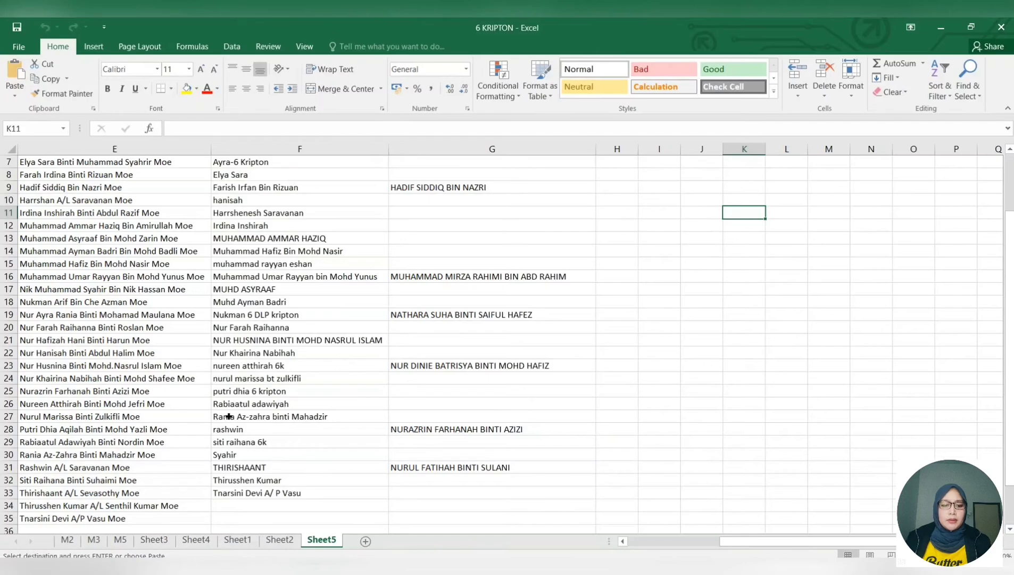
{"action": "left_click", "coordinate": [67, 539]}
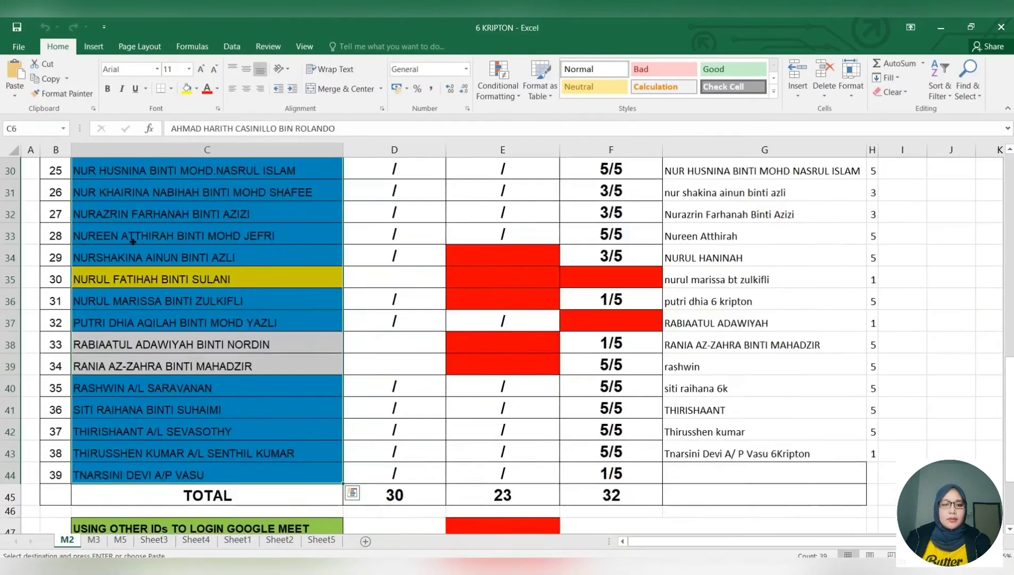
{"action": "scroll", "coordinate": [159, 216], "scroll_direction": "up", "scroll_amount": 6}
{"action": "scroll", "coordinate": [158, 215], "scroll_direction": "up", "scroll_amount": 3}
{"action": "left_click_drag", "start_coordinate": [160, 250], "coordinate": [175, 488]}
{"action": "key", "text": "ctrl+c"}
Return to the form in the browser, paste the names as the 6 KRIPTON question's options and make it required.
{"action": "key", "text": "alt+Tab"}
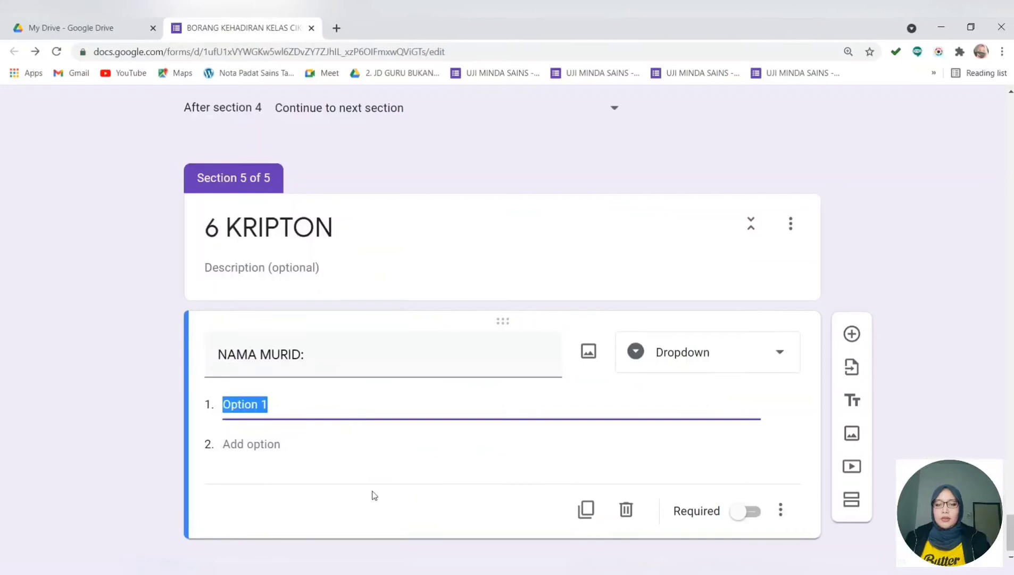
{"action": "key", "text": "ctrl+v"}
{"action": "left_click", "coordinate": [745, 484]}
Send the 6 KRIPTON option of the KELAS question to section 5 (6 KRIPTON).
{"action": "scroll", "coordinate": [822, 490], "scroll_direction": "up", "scroll_amount": 15}
{"action": "scroll", "coordinate": [823, 491], "scroll_direction": "up", "scroll_amount": 20}
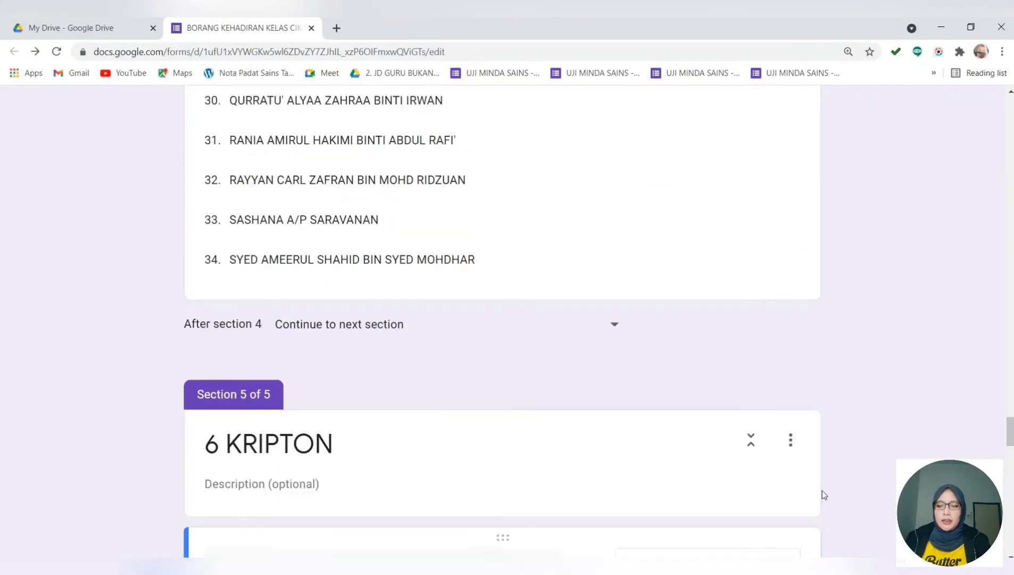
{"action": "scroll", "coordinate": [820, 489], "scroll_direction": "up", "scroll_amount": 20}
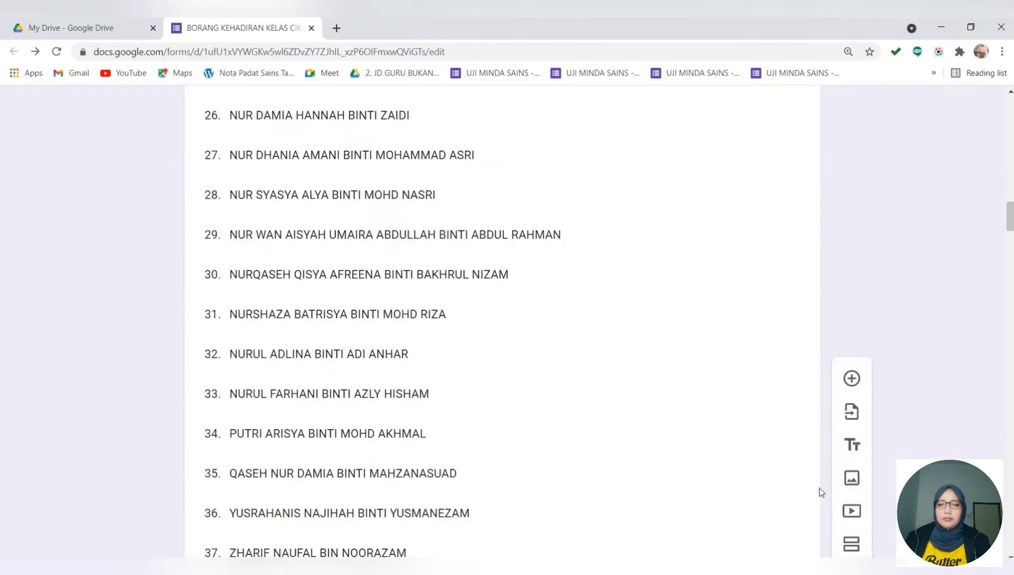
{"action": "scroll", "coordinate": [773, 466], "scroll_direction": "up", "scroll_amount": 6}
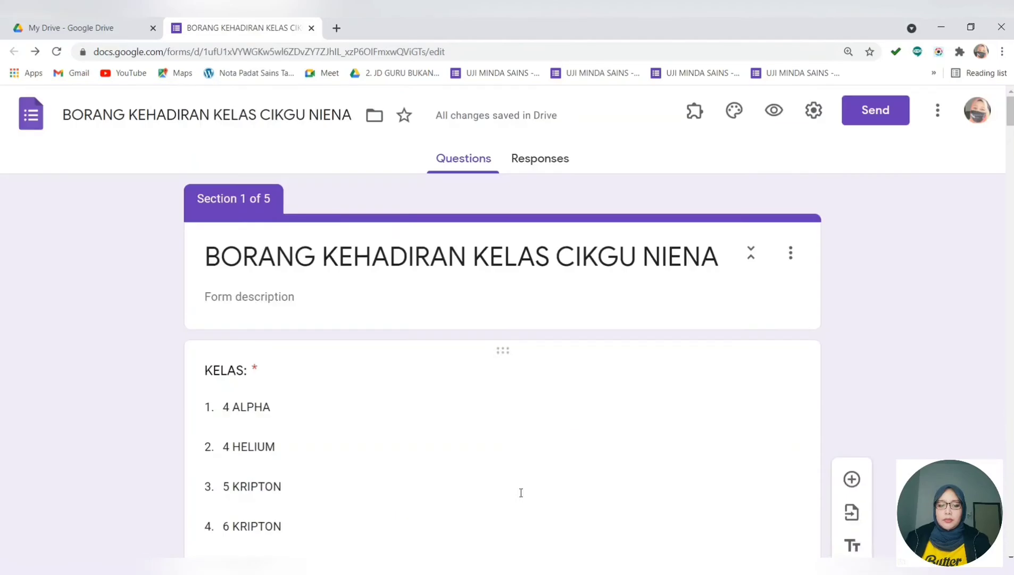
{"action": "left_click", "coordinate": [271, 546]}
{"action": "scroll", "coordinate": [566, 540], "scroll_direction": "down", "scroll_amount": 4}
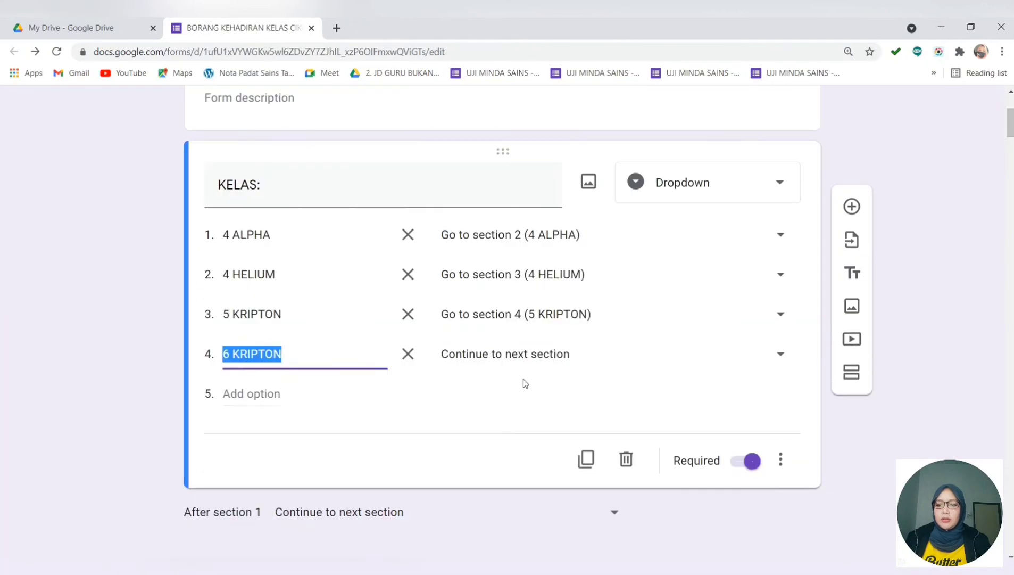
{"action": "left_click", "coordinate": [527, 355]}
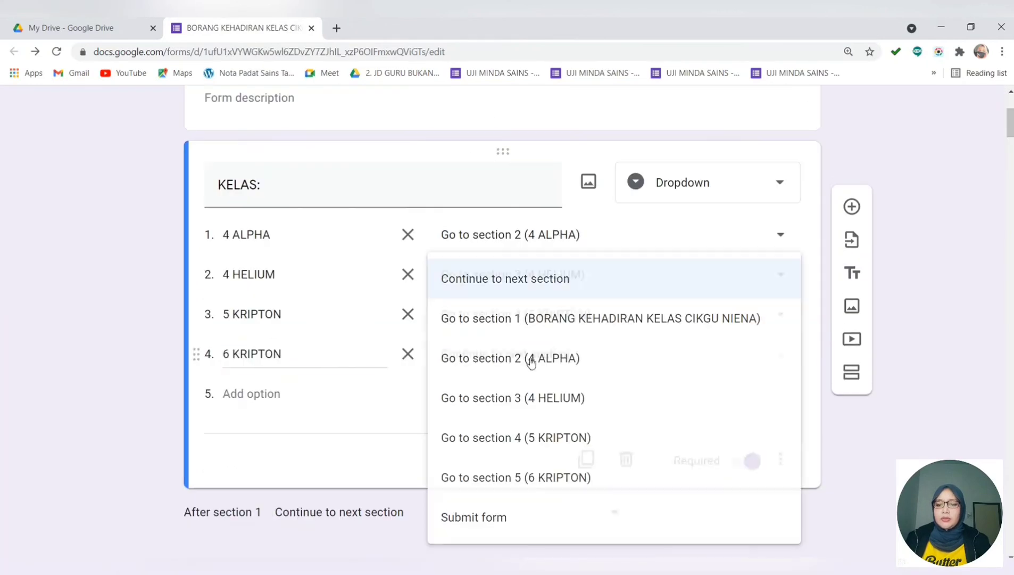
{"action": "left_click", "coordinate": [492, 478]}
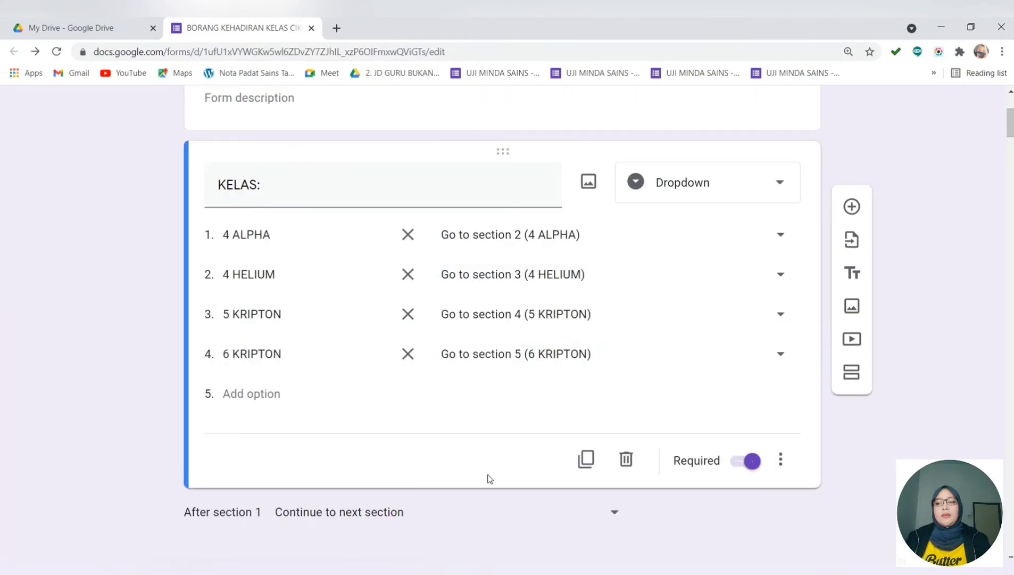
Add a new section after the 6 KRIPTON student list at the end of the form.
{"action": "left_click_drag", "start_coordinate": [1010, 123], "coordinate": [1010, 531]}
{"action": "left_click", "coordinate": [720, 491]}
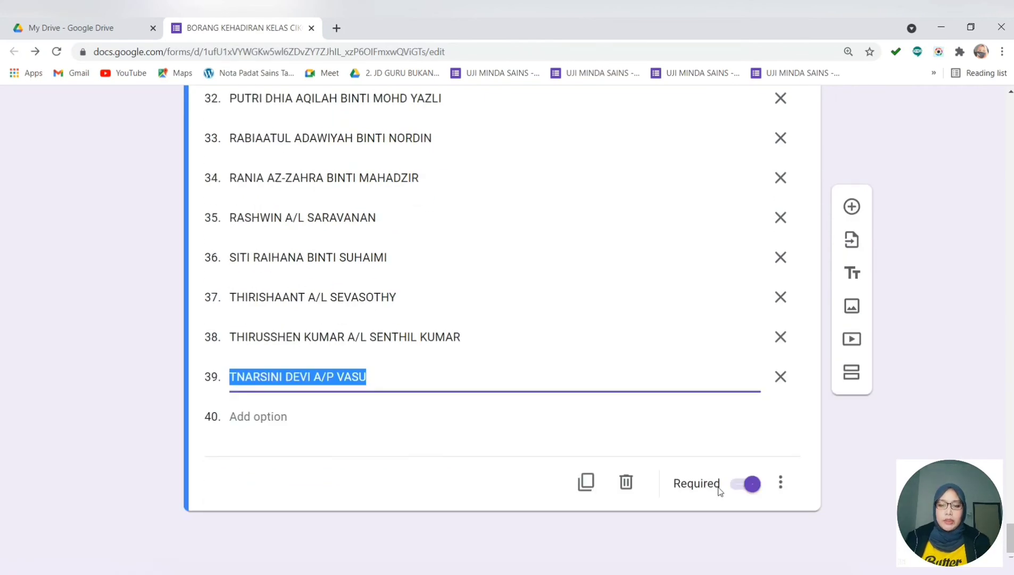
{"action": "left_click", "coordinate": [788, 509]}
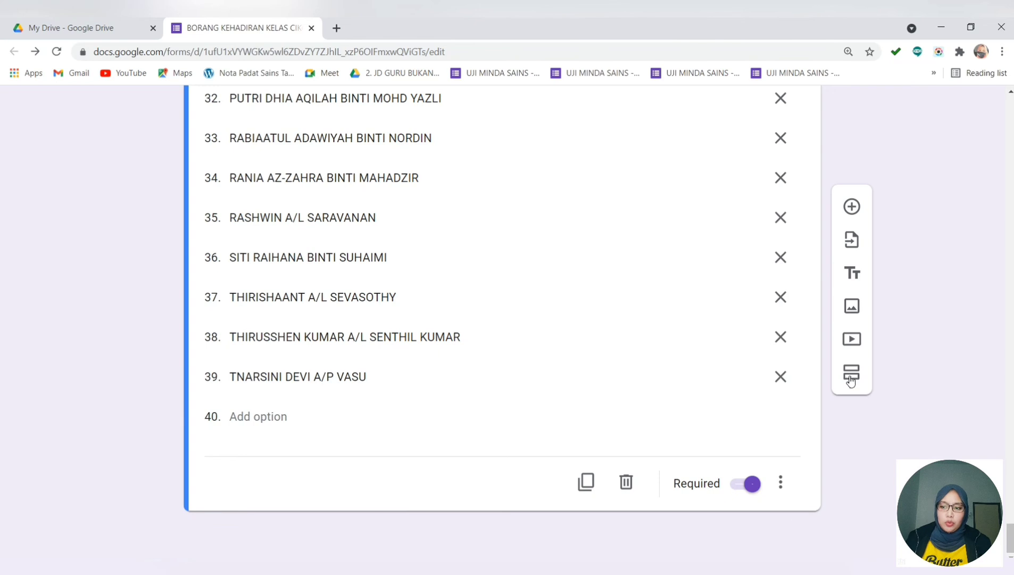
{"action": "left_click", "coordinate": [852, 373]}
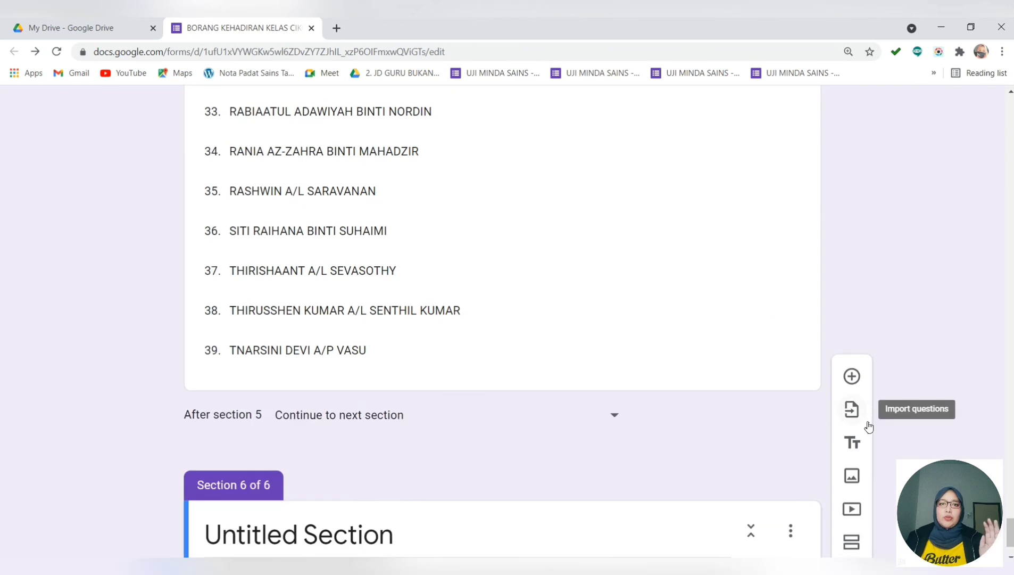
{"action": "scroll", "coordinate": [865, 426], "scroll_direction": "down", "scroll_amount": 2}
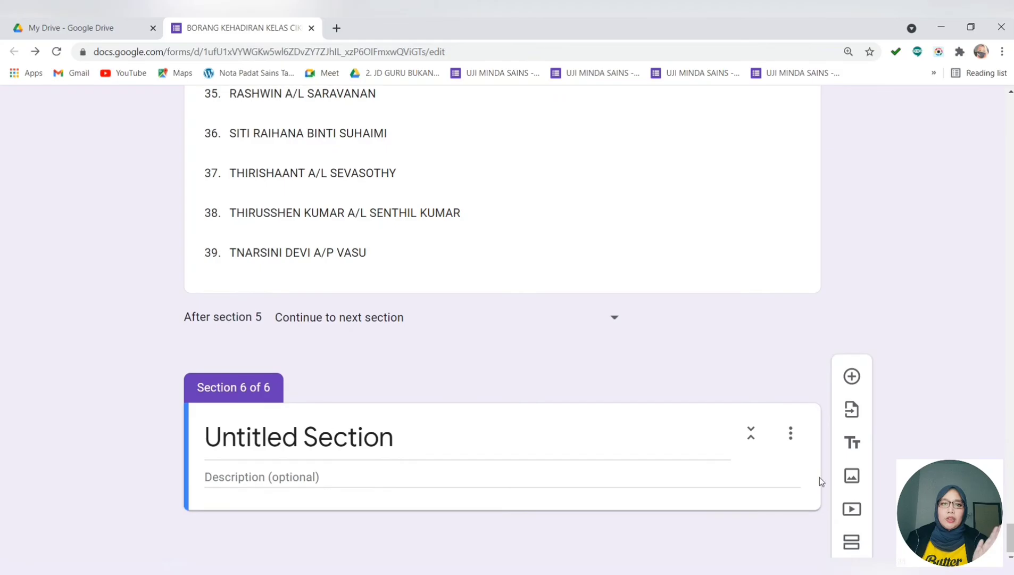
Add a multiple-choice question titled KEHADIRAN: to section 6 with HADIR as its first option.
{"action": "left_click", "coordinate": [853, 379]}
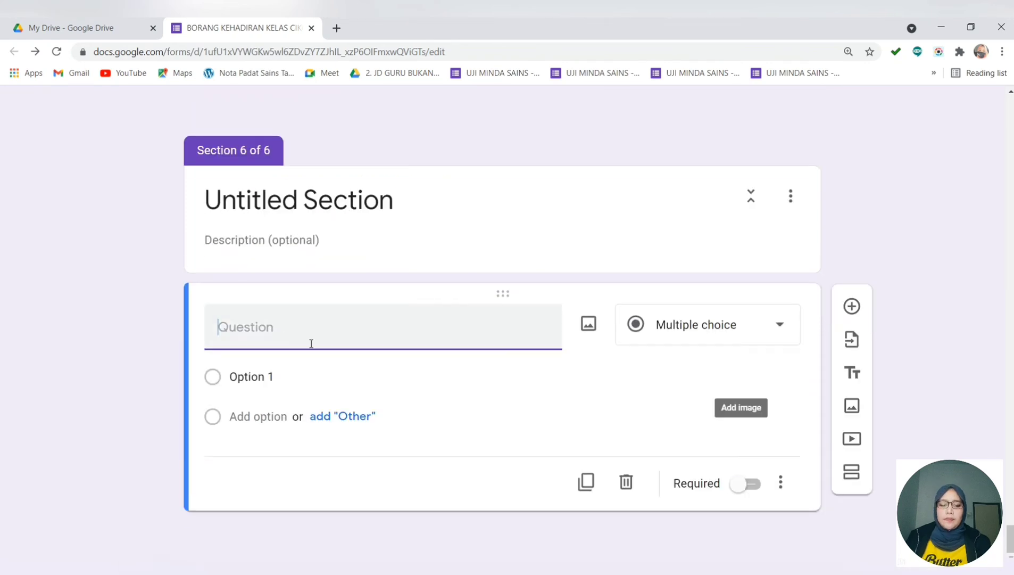
{"action": "type", "text": "KEHADIRAN:"}
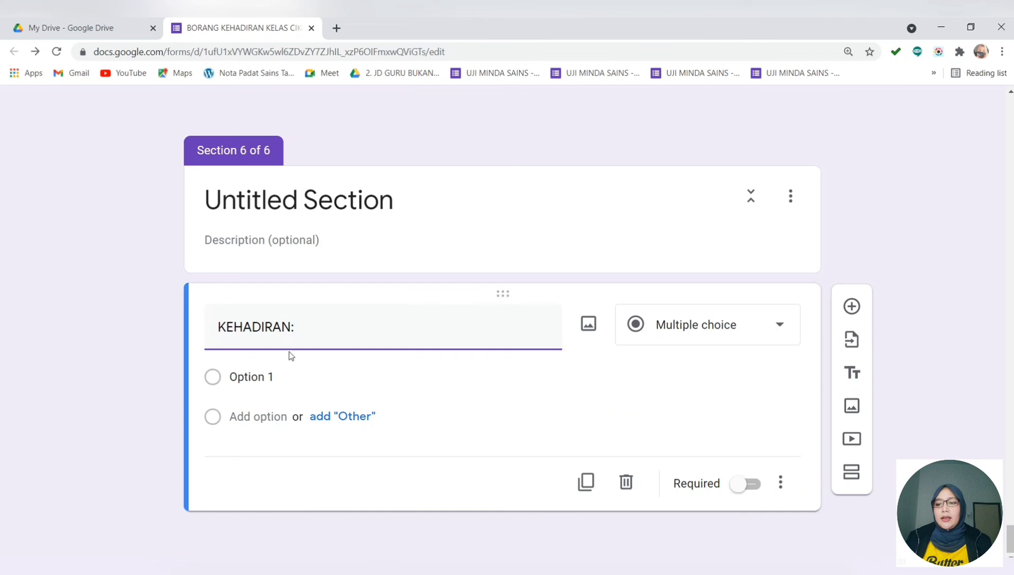
{"action": "left_click", "coordinate": [278, 379]}
{"action": "type", "text": "HADIR"}
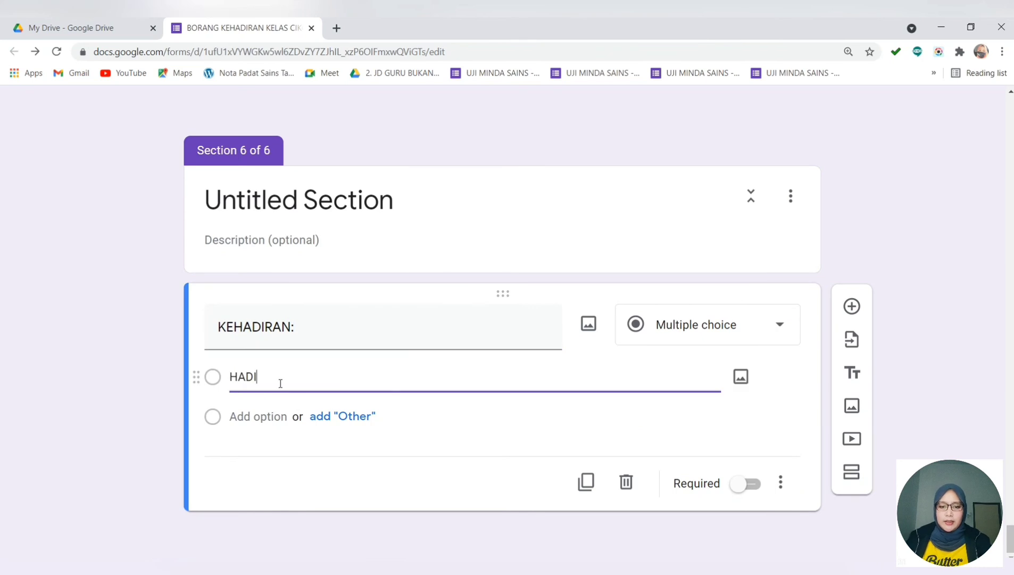
Add TIDAK HADIR as the second option of the KEHADIRAN: question and make the question required.
{"action": "left_click", "coordinate": [259, 416]}
{"action": "type", "text": "TI"}
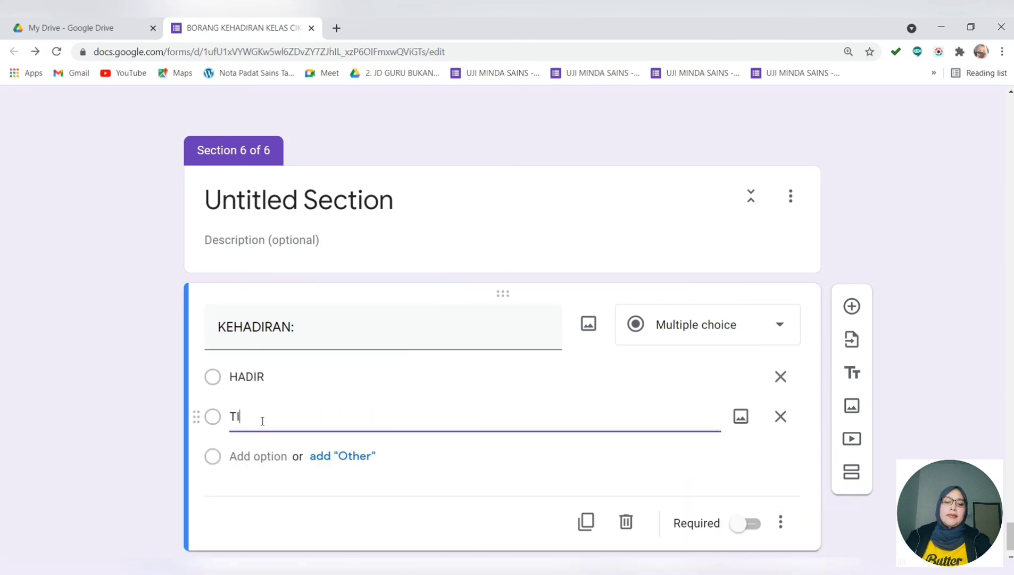
{"action": "type", "text": "DAK ADIR"}
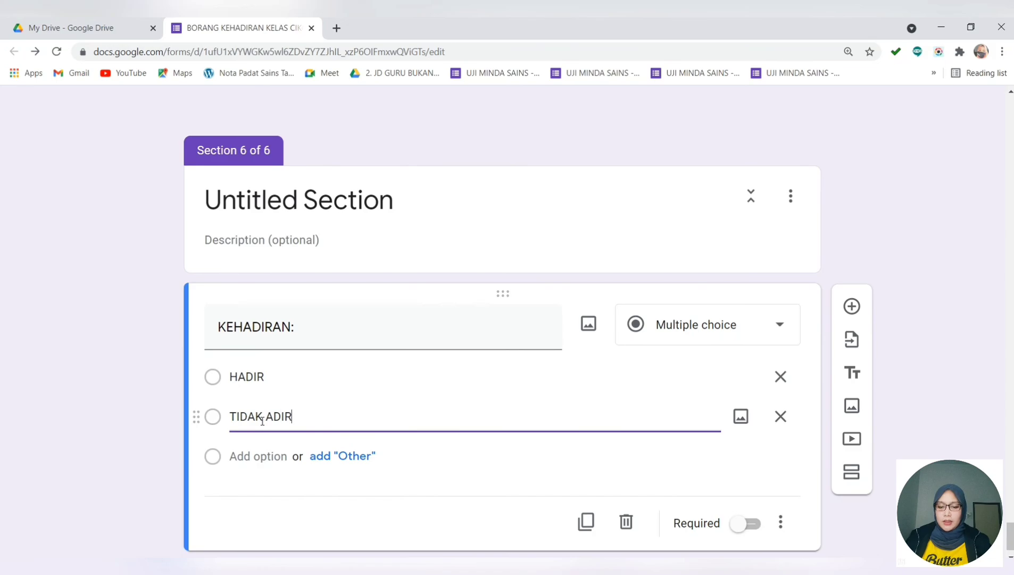
{"action": "key", "text": "BackSpace"}
{"action": "key", "text": "BackSpace"}
{"action": "key", "text": "BackSpace"}
{"action": "key", "text": "BackSpace"}
{"action": "type", "text": "HADIR"}
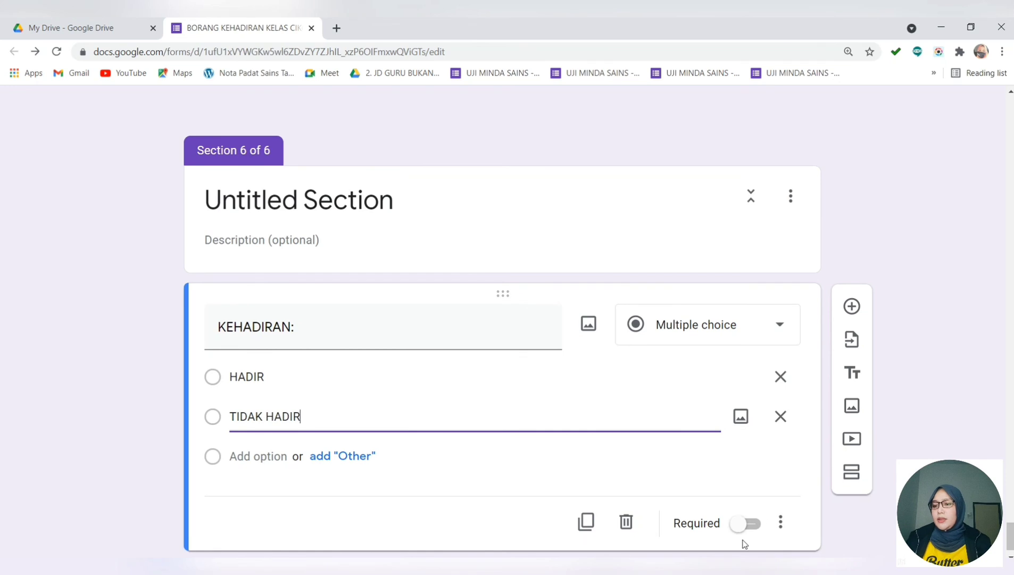
{"action": "left_click", "coordinate": [746, 523]}
Add a paragraph question titled ALASAN JIKA TIDAK HADIR below the attendance question.
{"action": "left_click", "coordinate": [852, 306]}
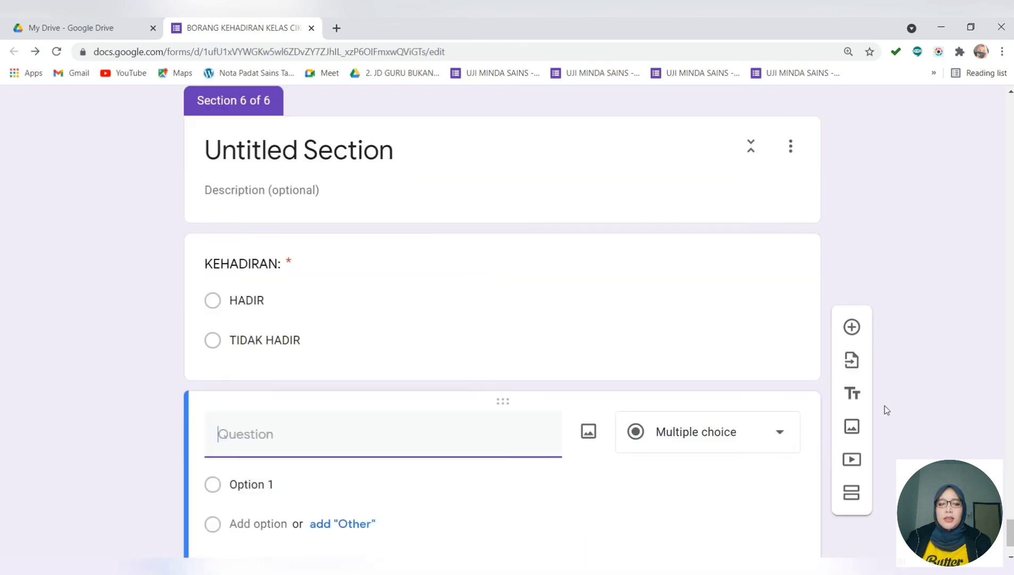
{"action": "type", "text": "ALASAN JIKA TIDAK HADIR"}
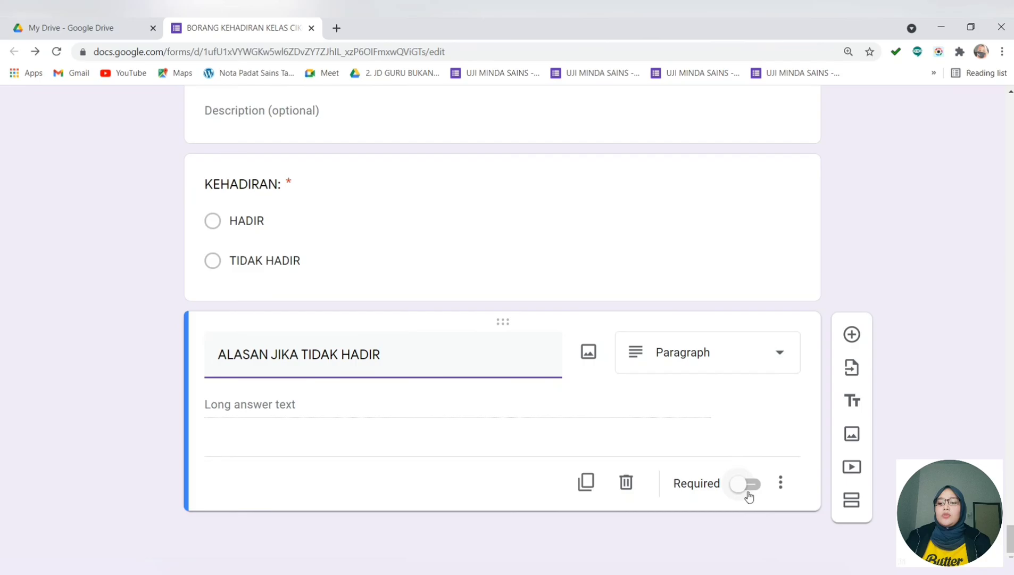
Set the form to go to section 6 (Untitled Section) after section 2, the 4 ALPHA student list.
{"action": "scroll", "coordinate": [785, 502], "scroll_direction": "up", "scroll_amount": 1}
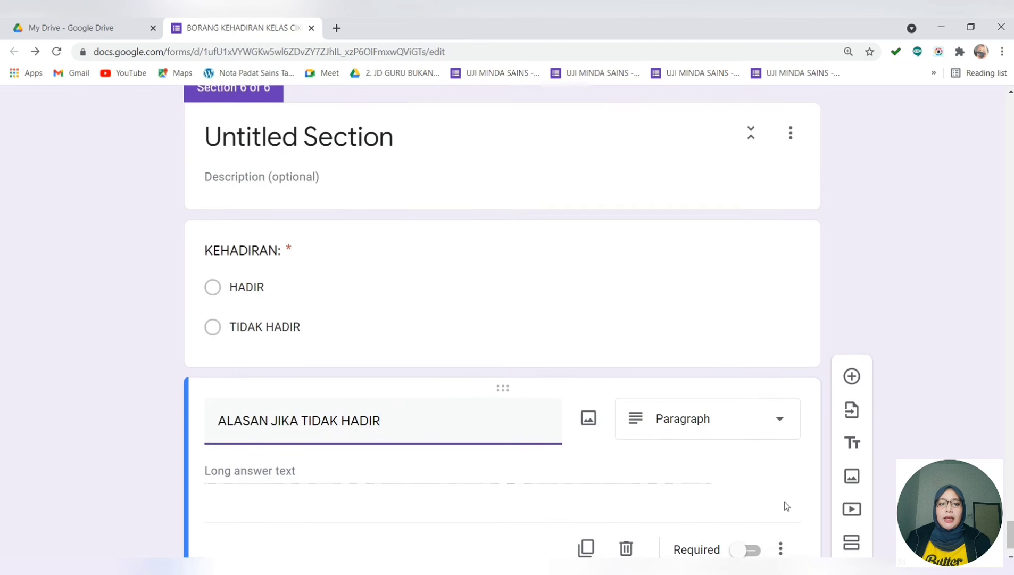
{"action": "scroll", "coordinate": [784, 502], "scroll_direction": "up", "scroll_amount": 2}
{"action": "scroll", "coordinate": [287, 233], "scroll_direction": "down", "scroll_amount": 3}
{"action": "left_click_drag", "start_coordinate": [1010, 539], "coordinate": [947, 96]}
{"action": "scroll", "coordinate": [829, 311], "scroll_direction": "down", "scroll_amount": 7}
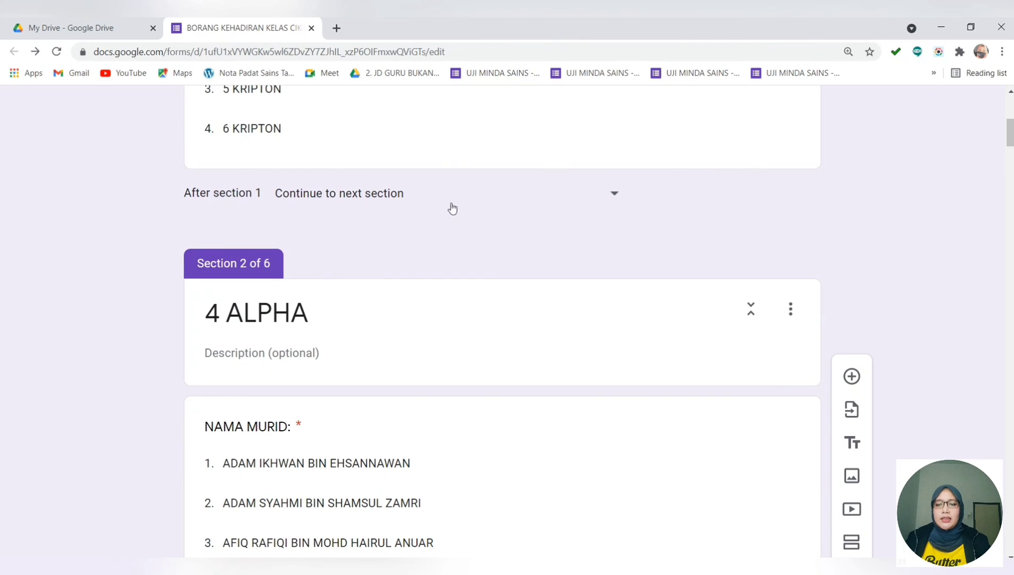
{"action": "scroll", "coordinate": [415, 198], "scroll_direction": "down", "scroll_amount": 18}
{"action": "scroll", "coordinate": [415, 197], "scroll_direction": "down", "scroll_amount": 10}
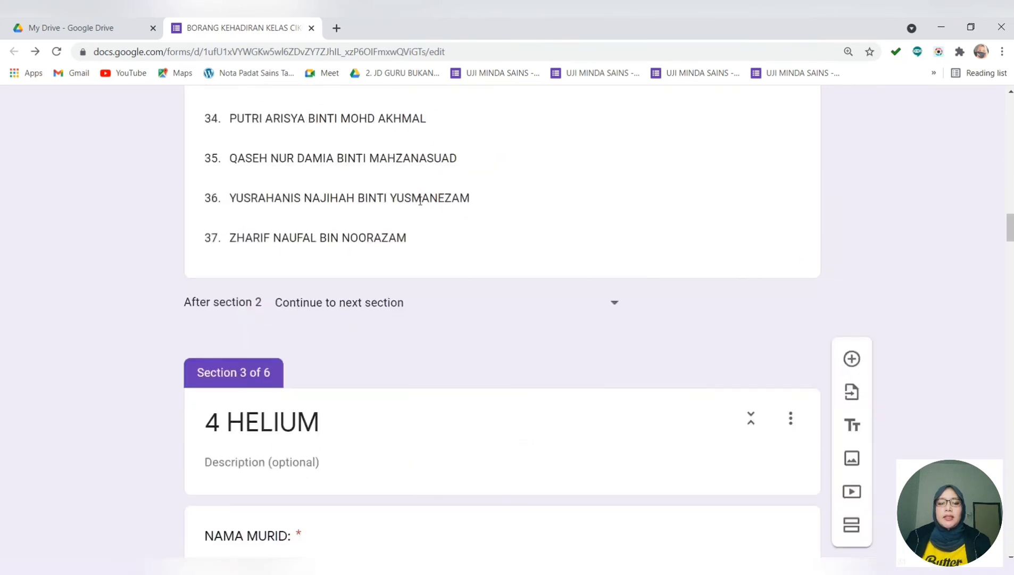
{"action": "left_click", "coordinate": [379, 311]}
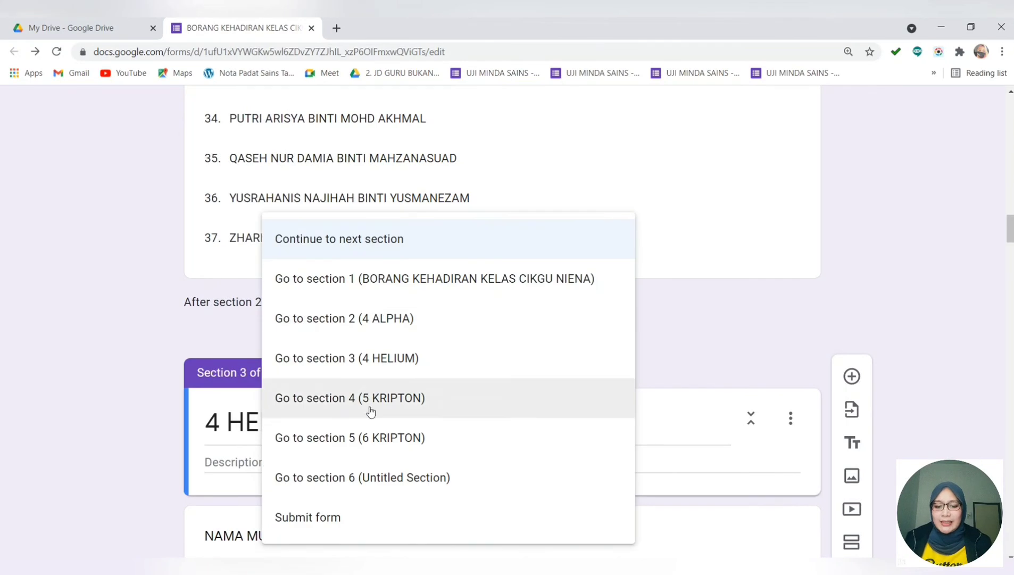
{"action": "left_click", "coordinate": [368, 491]}
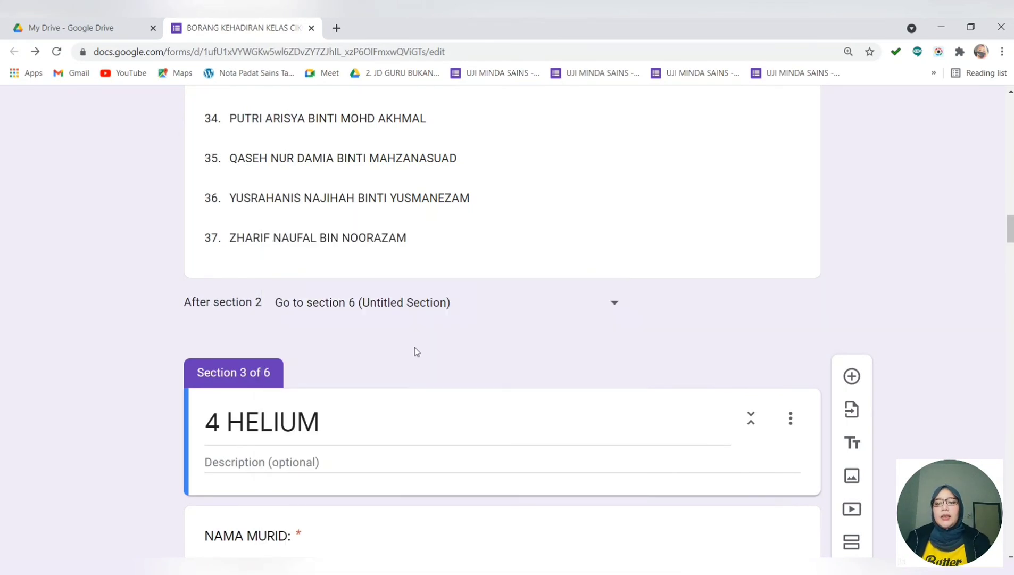
Route respondents from section 3 (4 HELIUM) to section 6 (Untitled Section).
{"action": "scroll", "coordinate": [416, 351], "scroll_direction": "down", "scroll_amount": 20}
{"action": "scroll", "coordinate": [417, 351], "scroll_direction": "down", "scroll_amount": 7}
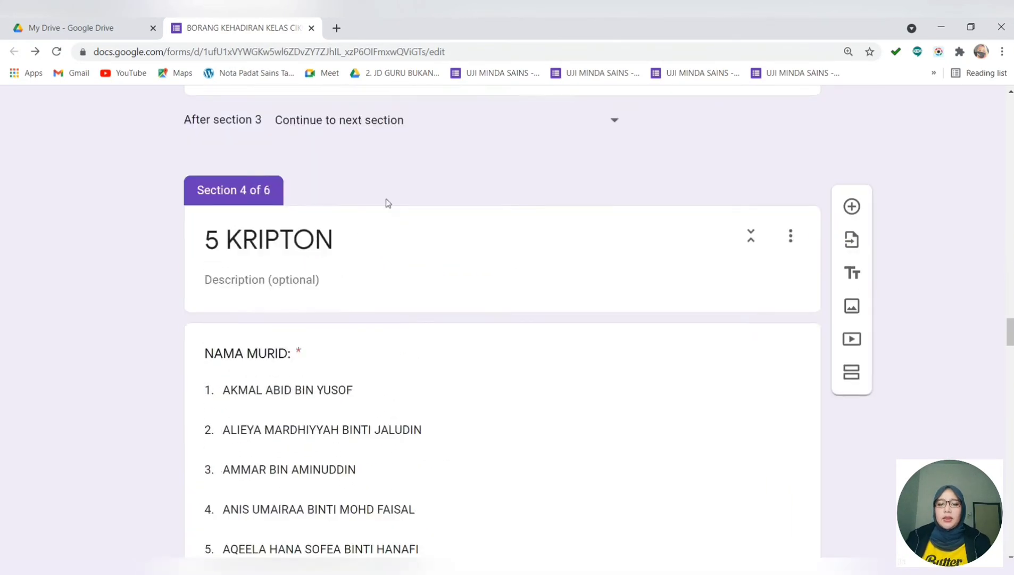
{"action": "left_click", "coordinate": [378, 124]}
{"action": "left_click", "coordinate": [381, 361]}
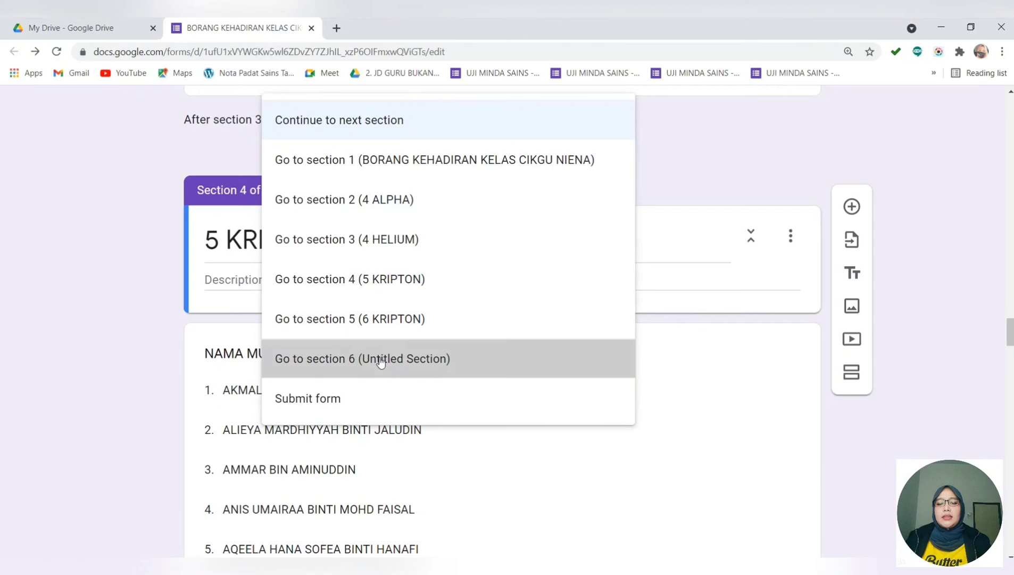
Make section 4 (5 KRIPTON) lead to section 6 (Untitled Section).
{"action": "scroll", "coordinate": [408, 341], "scroll_direction": "down", "scroll_amount": 20}
{"action": "scroll", "coordinate": [408, 341], "scroll_direction": "down", "scroll_amount": 5}
{"action": "left_click", "coordinate": [399, 243]}
{"action": "left_click", "coordinate": [392, 478]}
Set section 5 (6 KRIPTON) to continue to section 6 (Untitled Section).
{"action": "scroll", "coordinate": [410, 408], "scroll_direction": "down", "scroll_amount": 20}
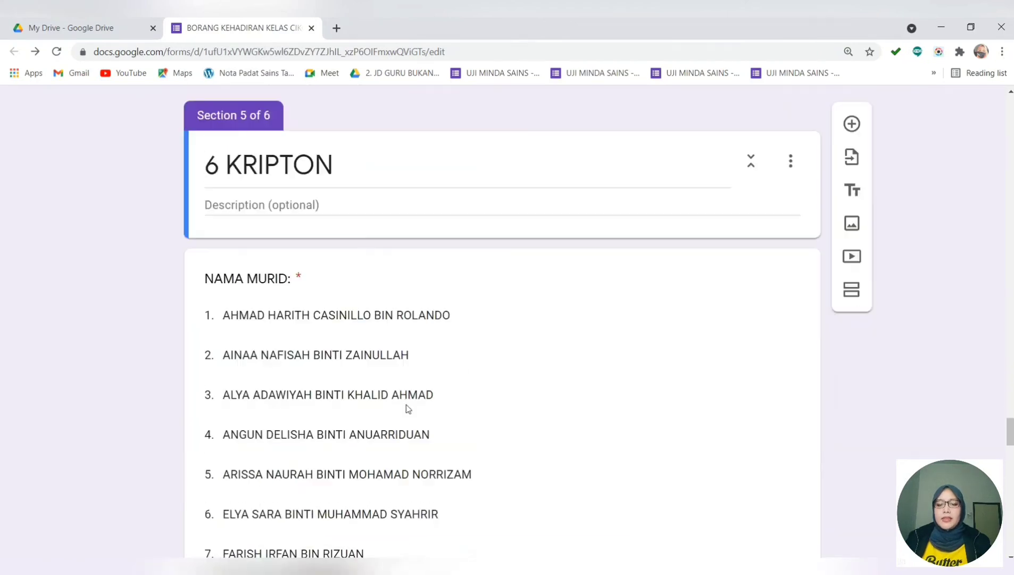
{"action": "scroll", "coordinate": [412, 406], "scroll_direction": "down", "scroll_amount": 12}
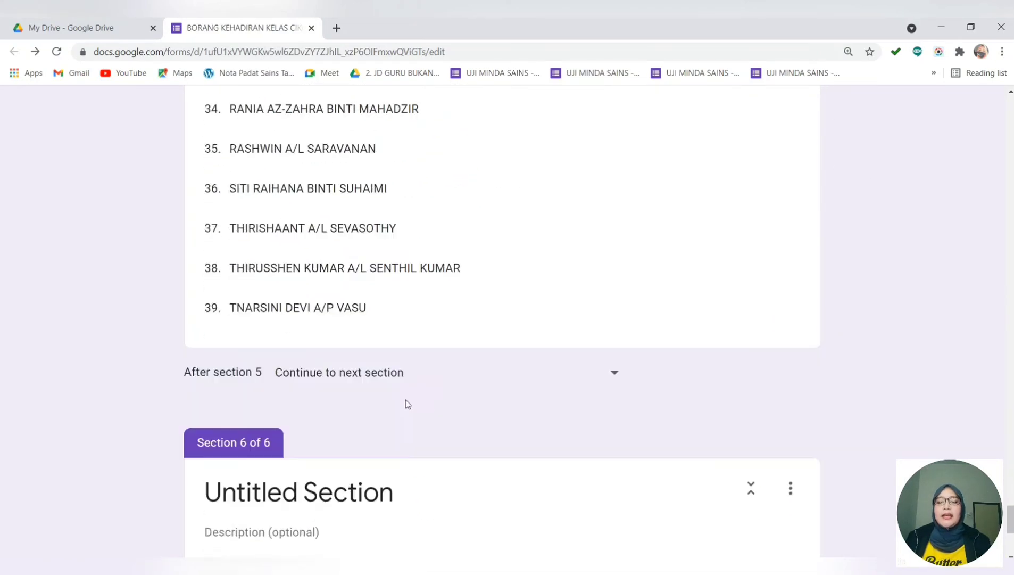
{"action": "left_click", "coordinate": [387, 375]}
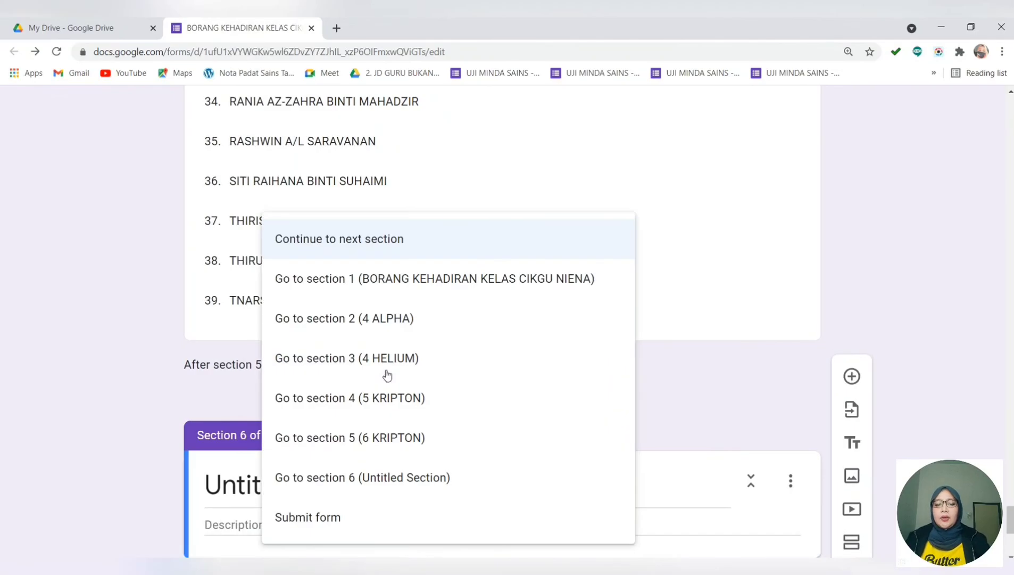
{"action": "left_click", "coordinate": [396, 475]}
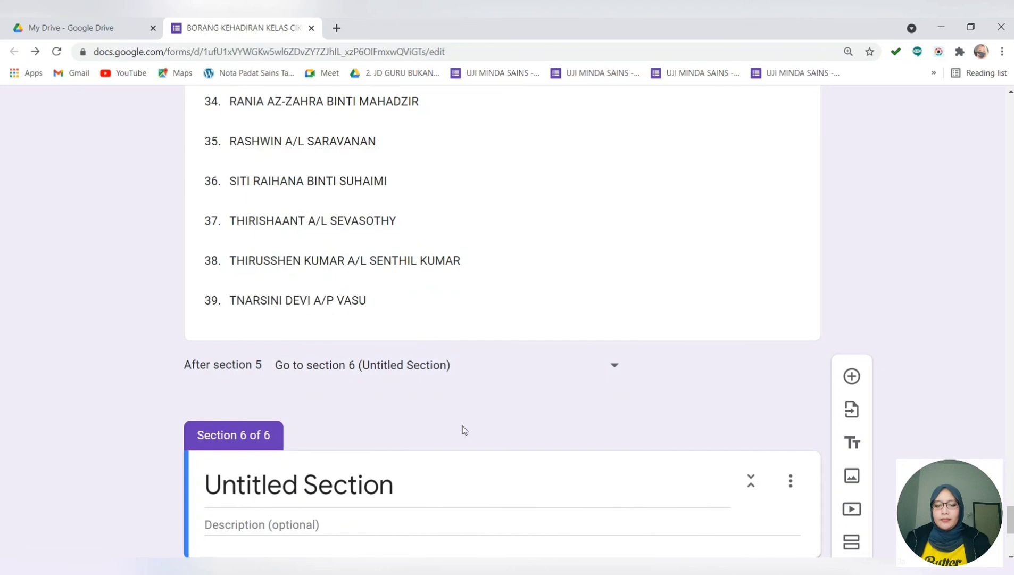
Preview the form, choose 4 ALPHA as the class and continue to its student-name section.
{"action": "scroll", "coordinate": [463, 430], "scroll_direction": "down", "scroll_amount": 6}
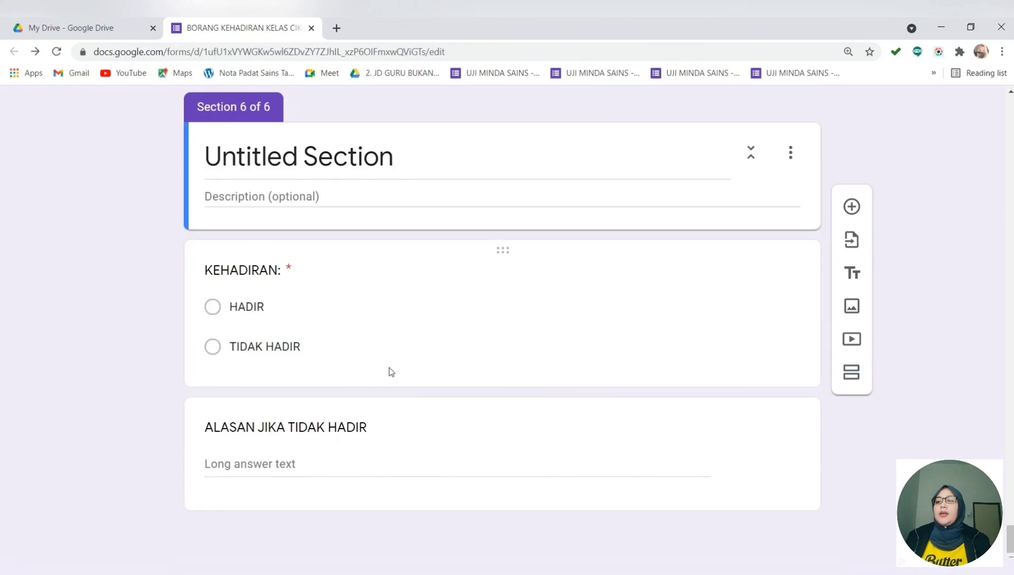
{"action": "left_click_drag", "start_coordinate": [1010, 540], "coordinate": [967, 103]}
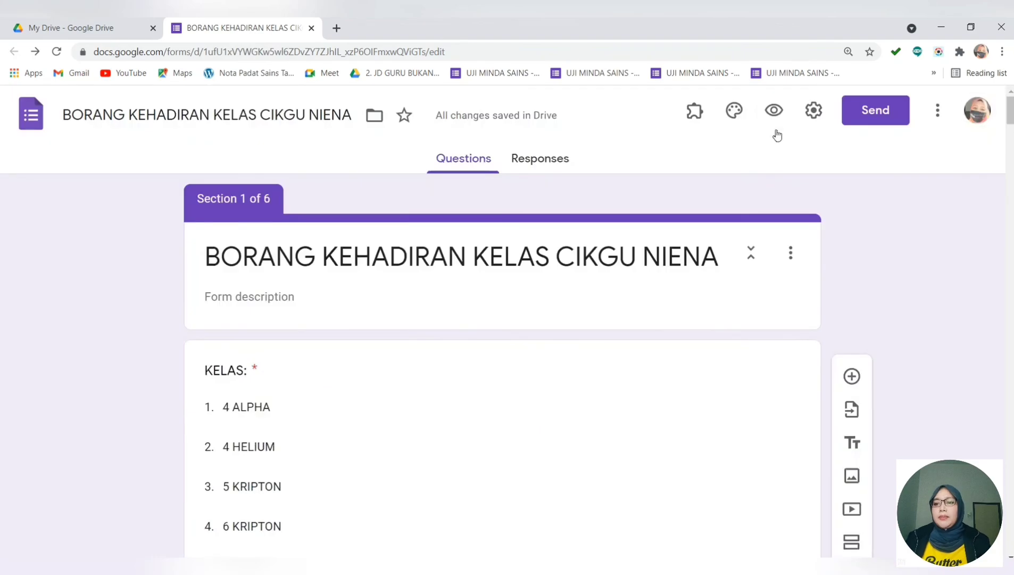
{"action": "left_click", "coordinate": [775, 112]}
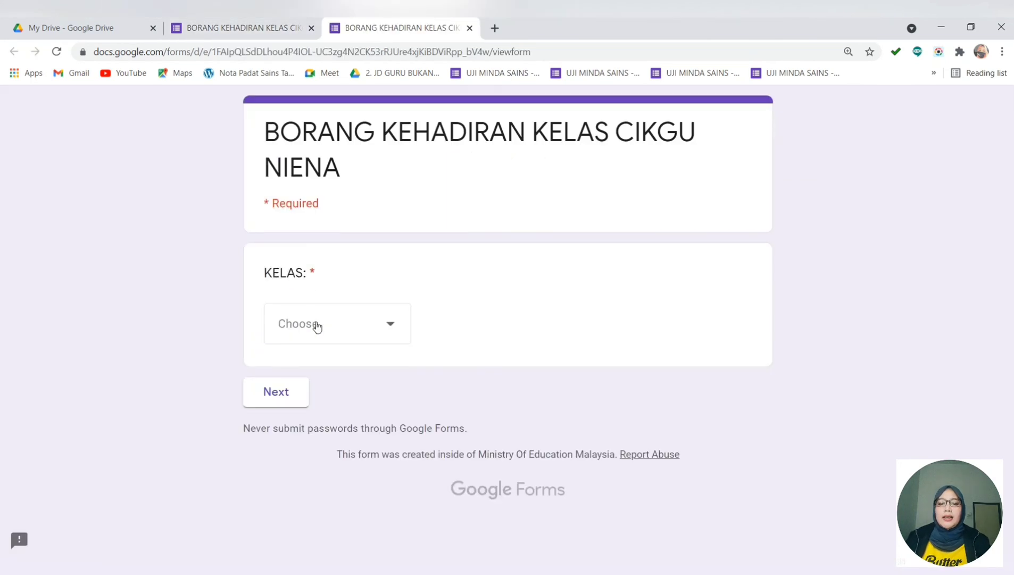
{"action": "left_click", "coordinate": [353, 334]}
{"action": "left_click", "coordinate": [335, 386]}
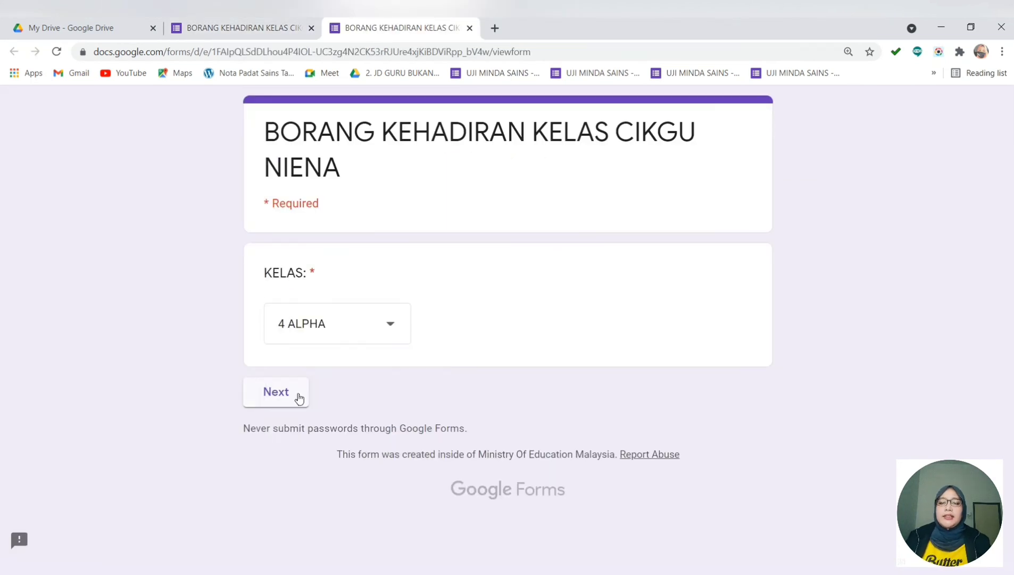
{"action": "left_click", "coordinate": [298, 397]}
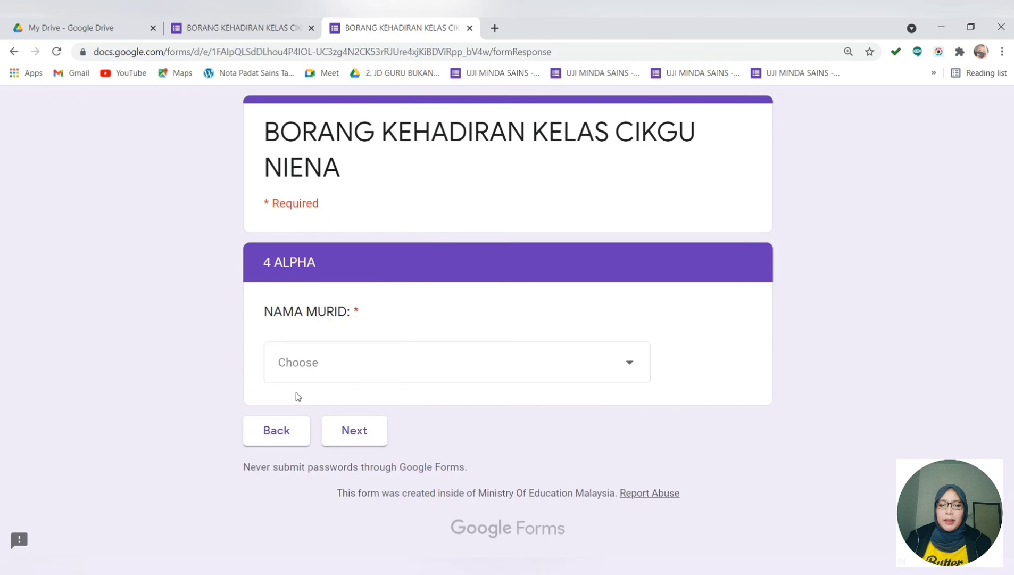
Choose a student's name in the 4 ALPHA list and continue to the attendance section.
{"action": "left_click", "coordinate": [351, 374]}
{"action": "left_click", "coordinate": [355, 384]}
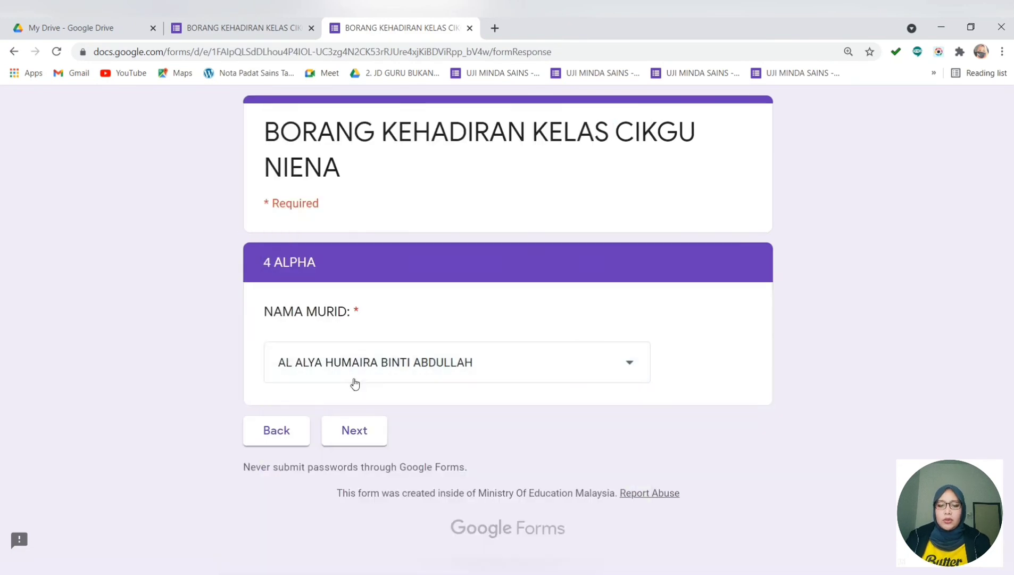
{"action": "left_click", "coordinate": [369, 427]}
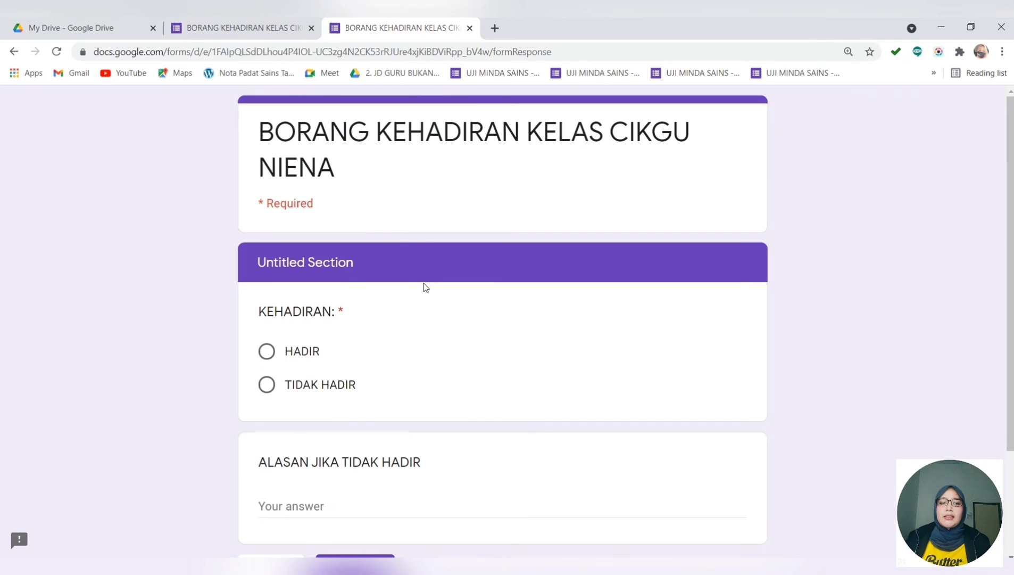
Mark the attendance as HADIR, leave the absence reason empty and submit the test response.
{"action": "scroll", "coordinate": [398, 300], "scroll_direction": "down", "scroll_amount": 3}
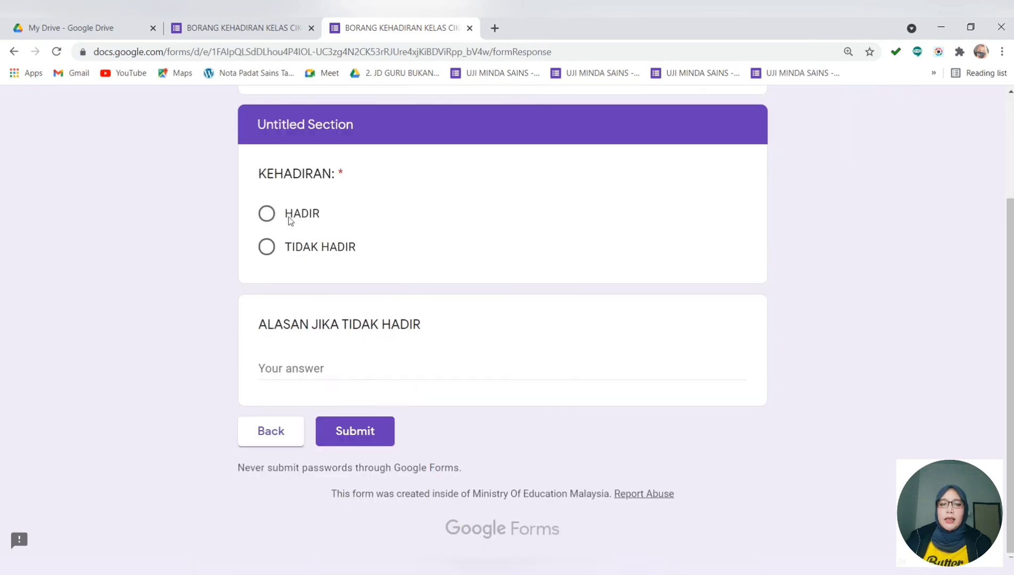
{"action": "left_click", "coordinate": [269, 217]}
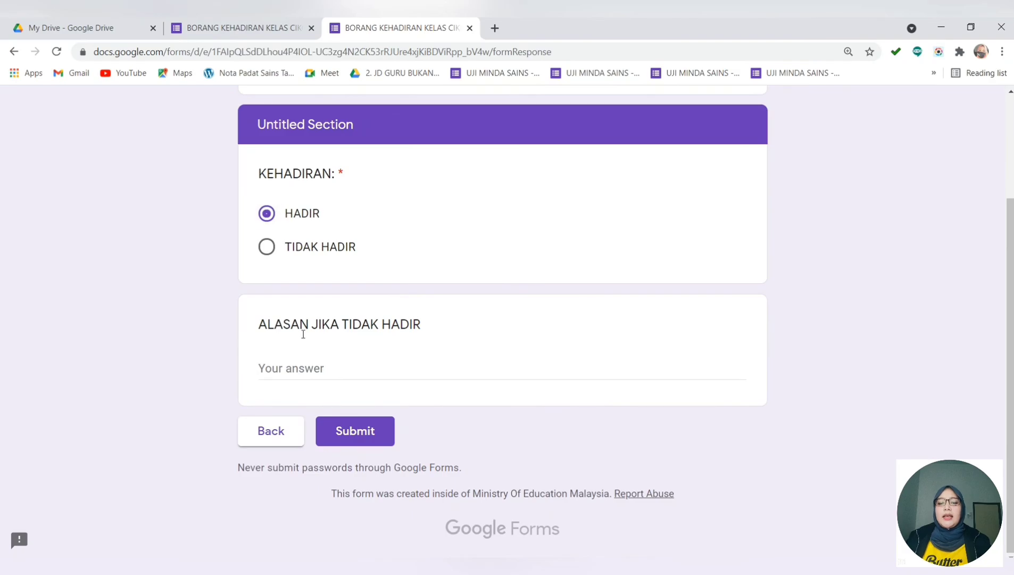
{"action": "left_click", "coordinate": [396, 380]}
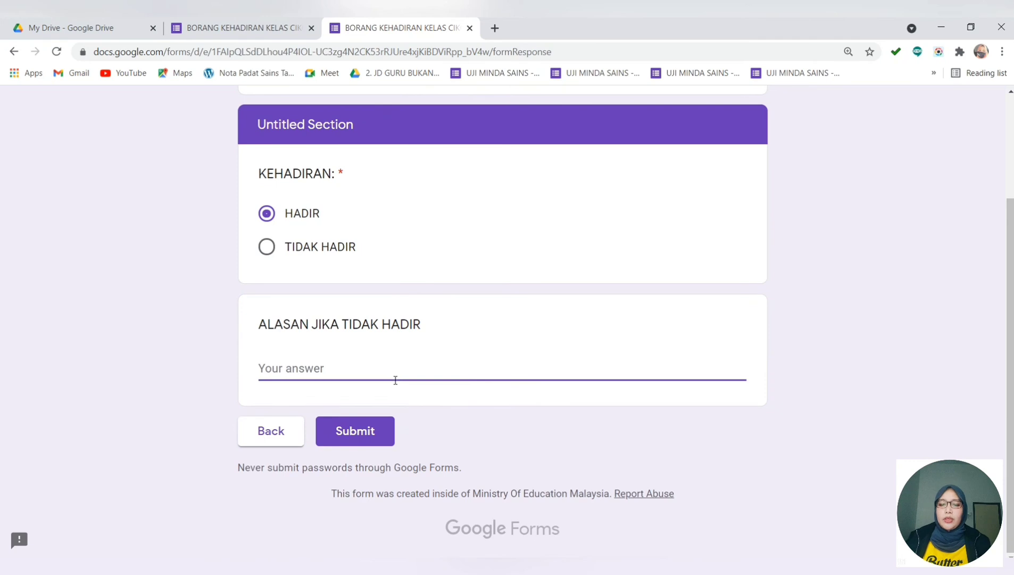
{"action": "left_click", "coordinate": [374, 432]}
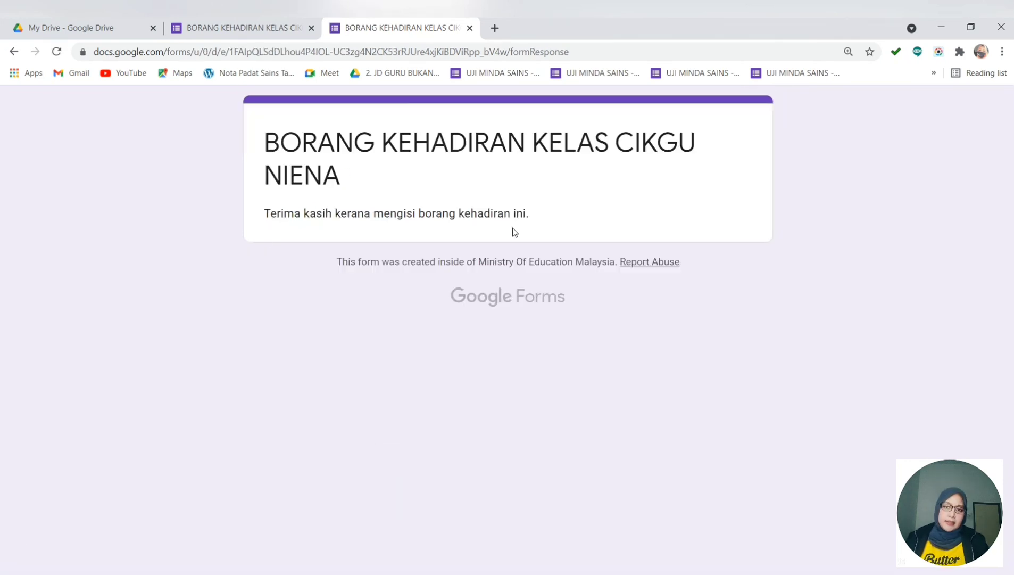
Close the submitted test response and delete the "Untitled Section" title of section 6, leaving it blank.
{"action": "left_click", "coordinate": [470, 27]}
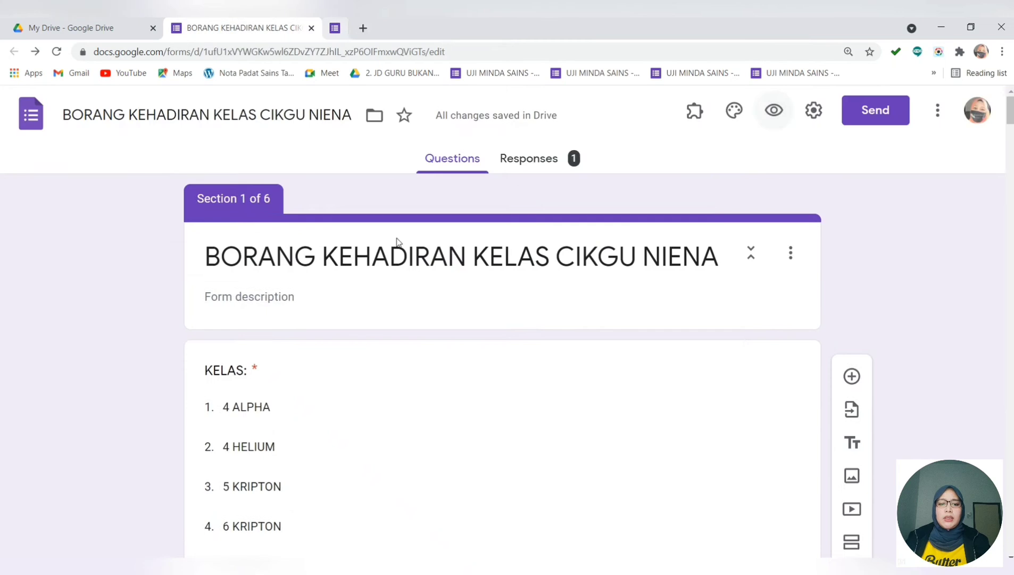
{"action": "scroll", "coordinate": [377, 323], "scroll_direction": "down", "scroll_amount": 20}
{"action": "scroll", "coordinate": [380, 326], "scroll_direction": "down", "scroll_amount": 20}
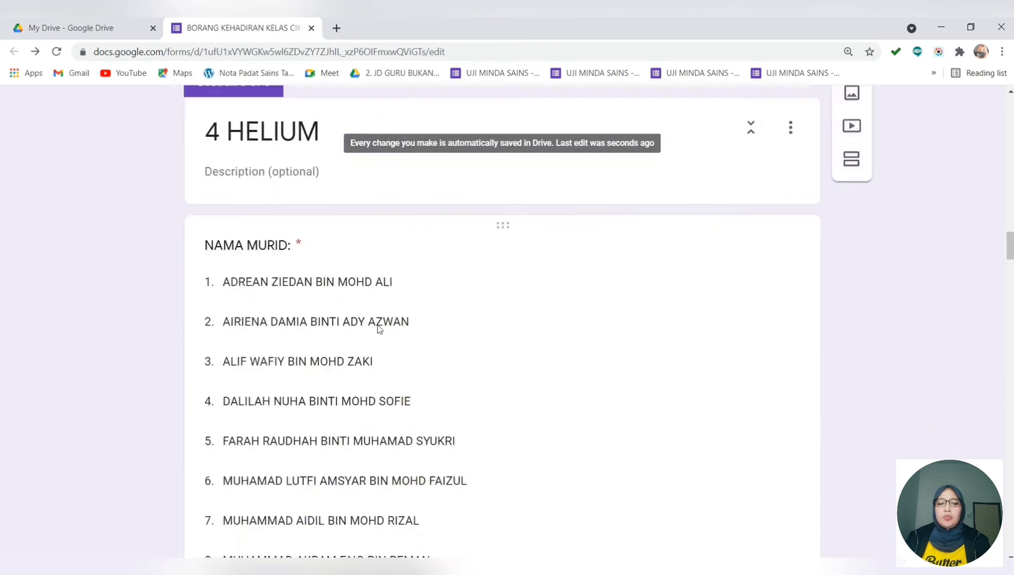
{"action": "scroll", "coordinate": [378, 327], "scroll_direction": "down", "scroll_amount": 20}
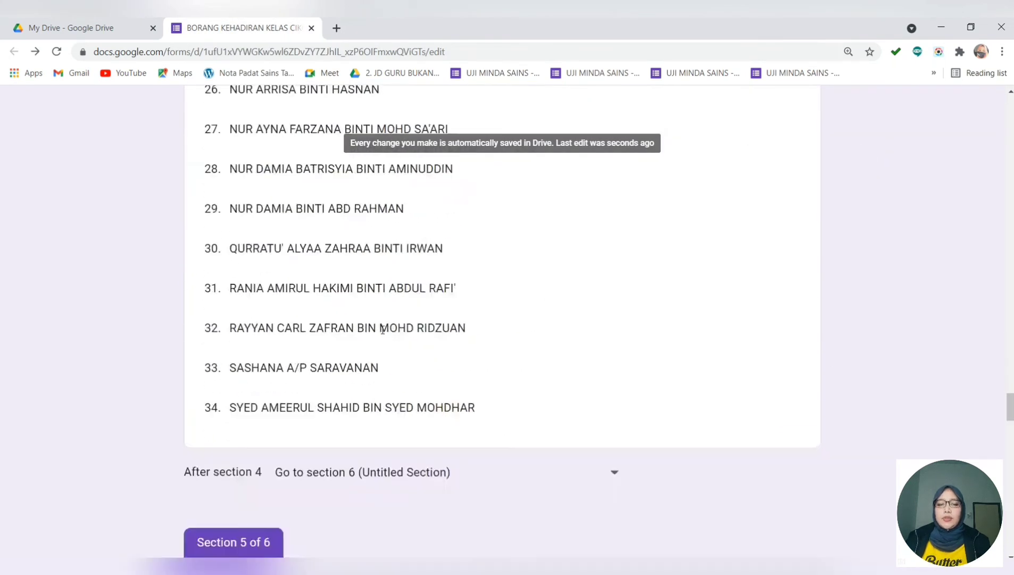
{"action": "scroll", "coordinate": [378, 328], "scroll_direction": "down", "scroll_amount": 2}
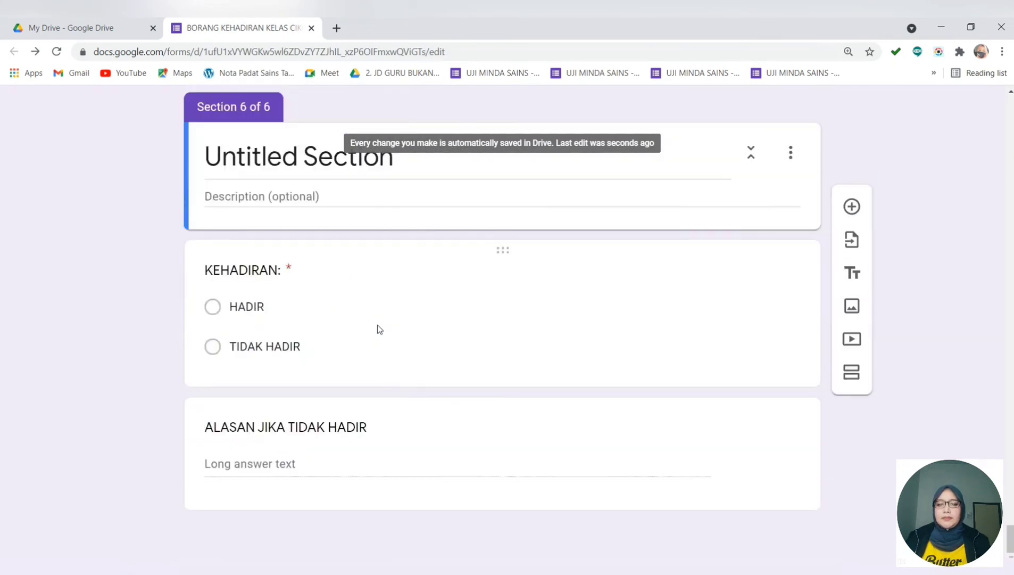
{"action": "left_click", "coordinate": [313, 172]}
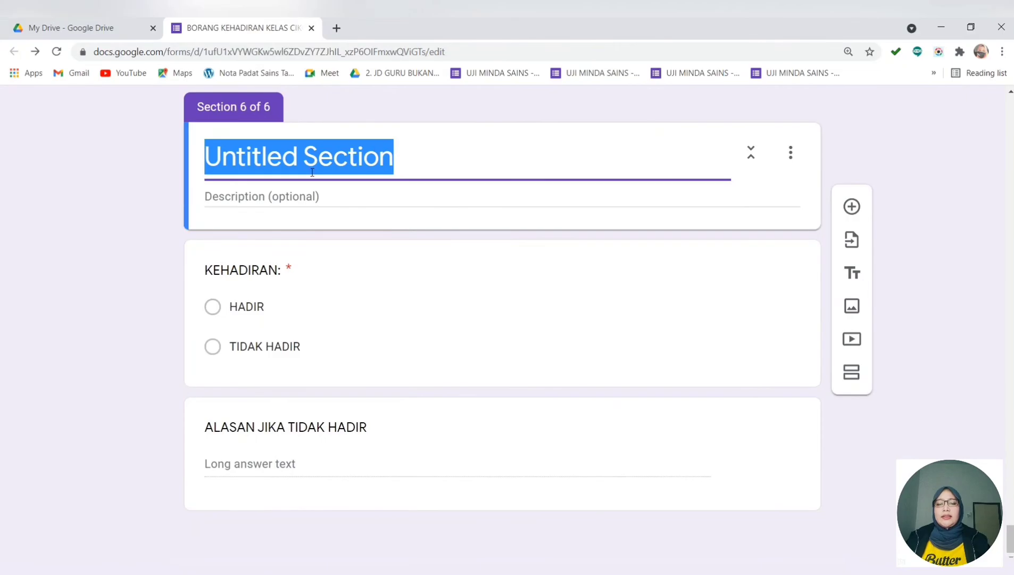
{"action": "key", "text": "BackSpace"}
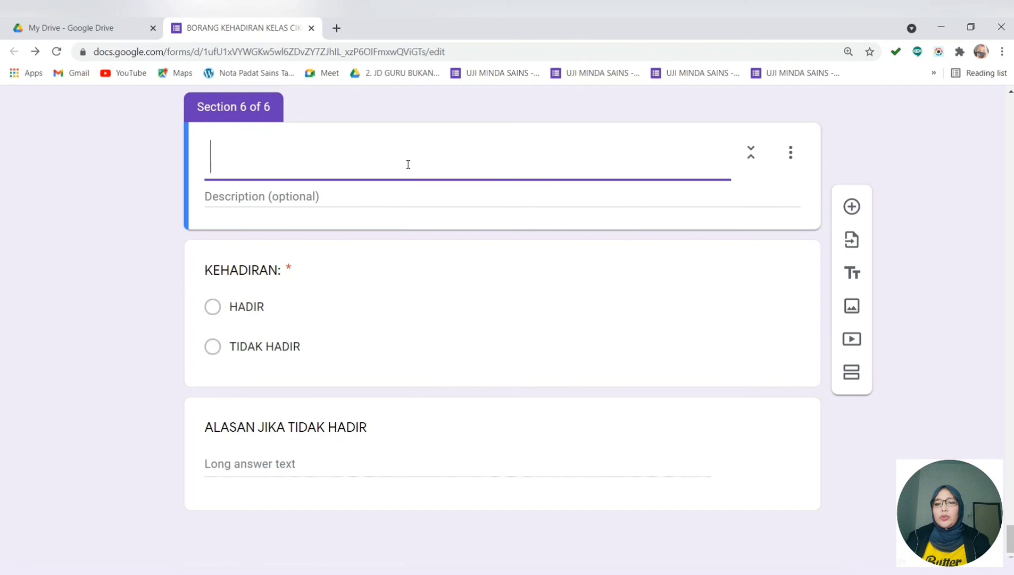
{"action": "left_click", "coordinate": [950, 366]}
{"action": "left_click", "coordinate": [292, 170]}
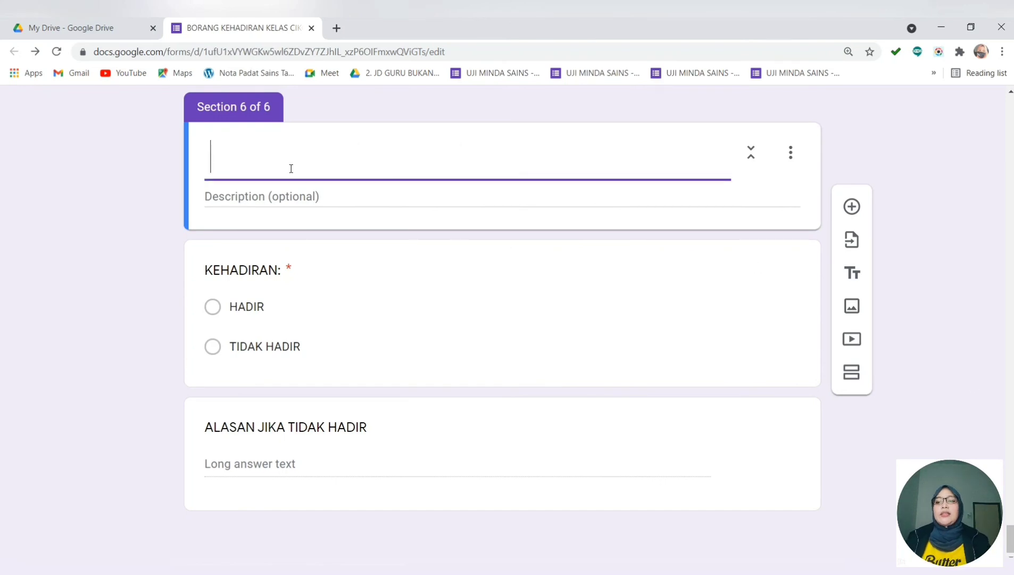
{"action": "left_click", "coordinate": [899, 187]}
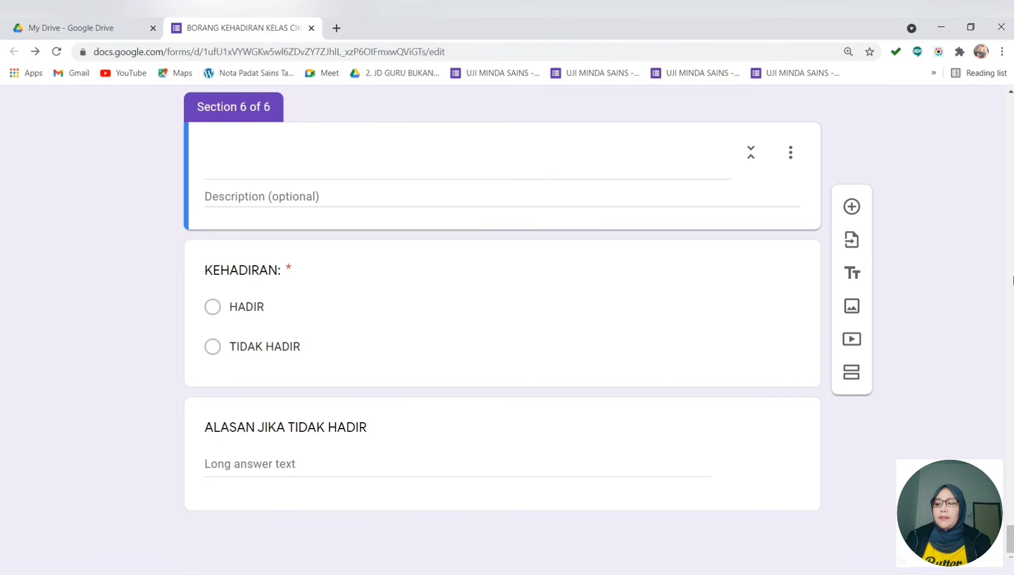
Preview the form again, choose 4 HELIUM as the class, select a student's name and continue to the attendance section.
{"action": "left_click_drag", "start_coordinate": [1010, 543], "coordinate": [1010, 101]}
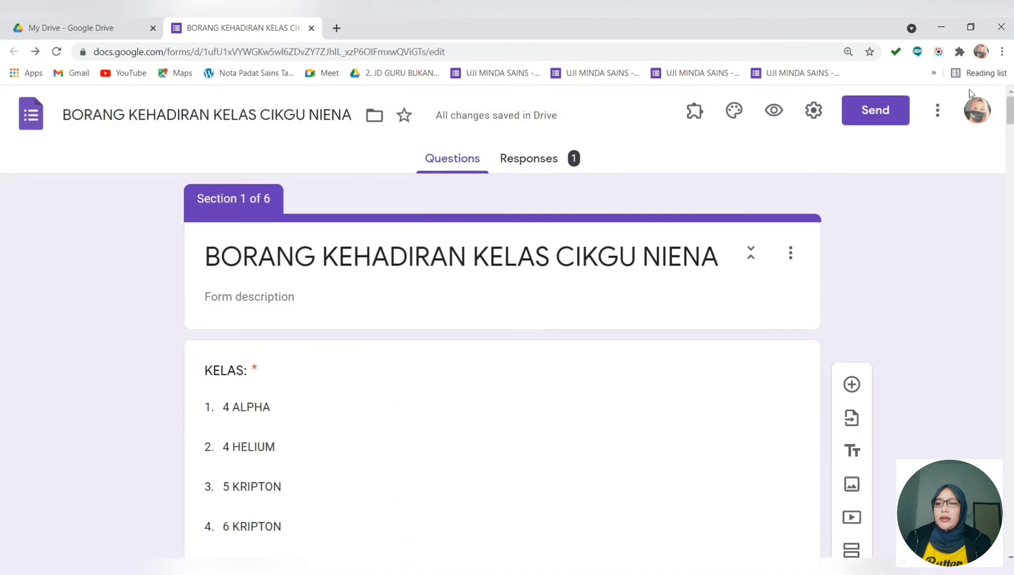
{"action": "left_click", "coordinate": [314, 317]}
{"action": "left_click", "coordinate": [298, 417]}
{"action": "left_click", "coordinate": [291, 398]}
{"action": "left_click", "coordinate": [369, 361]}
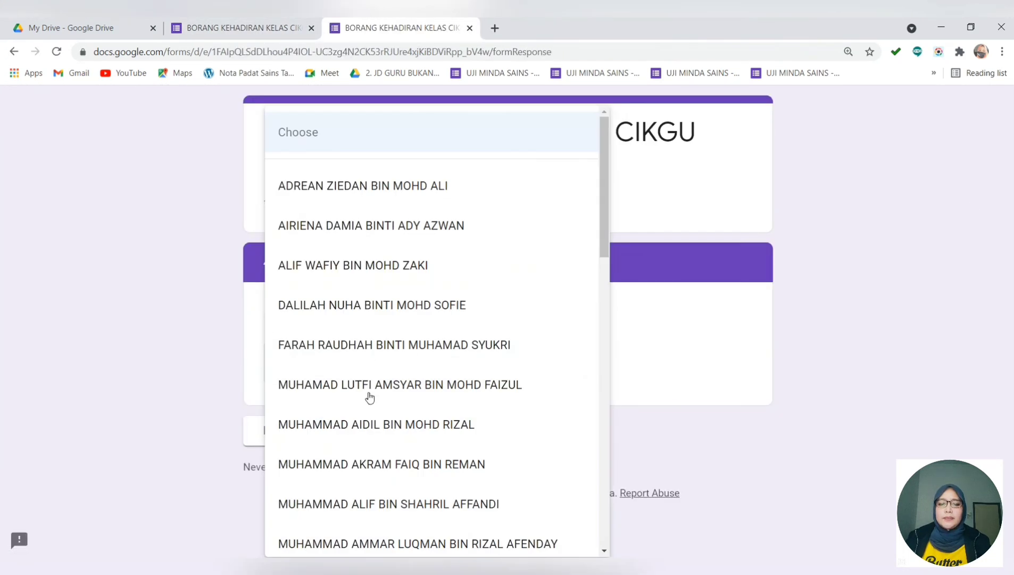
{"action": "left_click", "coordinate": [368, 388]}
{"action": "left_click", "coordinate": [356, 441]}
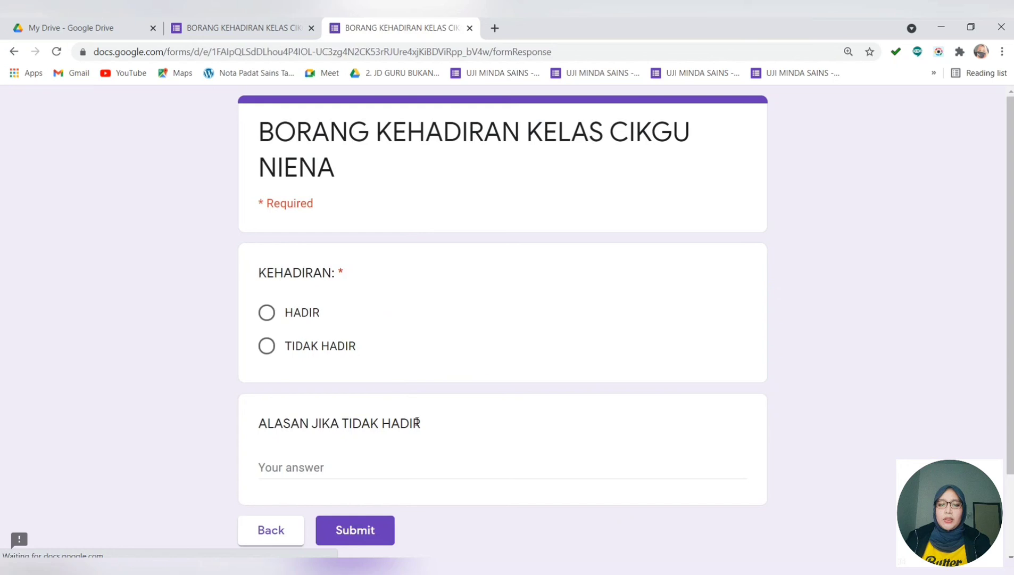
Mark the 4 HELIUM student's attendance as HADIR, leave the absence reason blank and submit the response.
{"action": "left_click", "coordinate": [268, 312]}
{"action": "scroll", "coordinate": [392, 382], "scroll_direction": "down", "scroll_amount": 2}
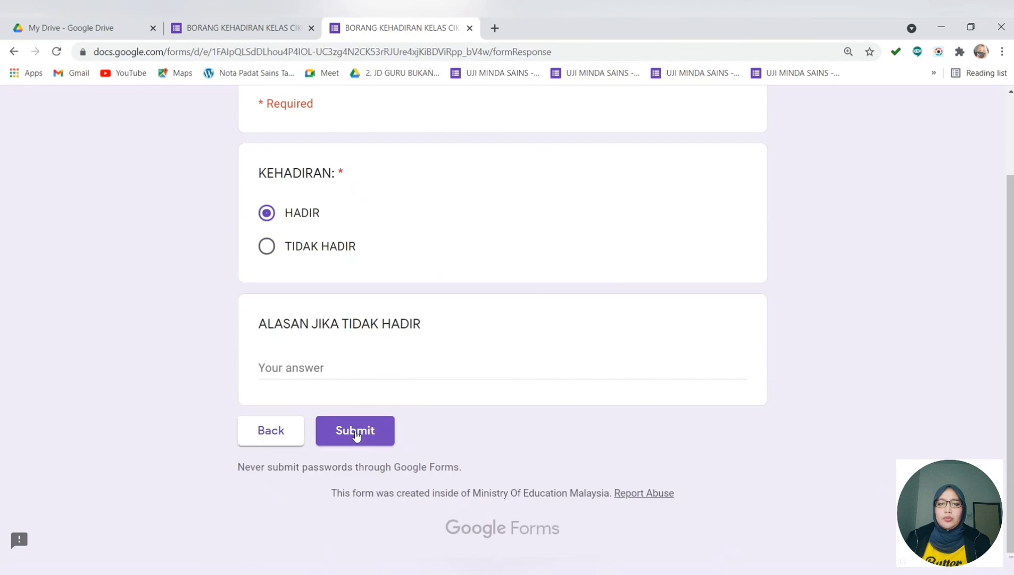
{"action": "scroll", "coordinate": [358, 330], "scroll_direction": "up", "scroll_amount": 2}
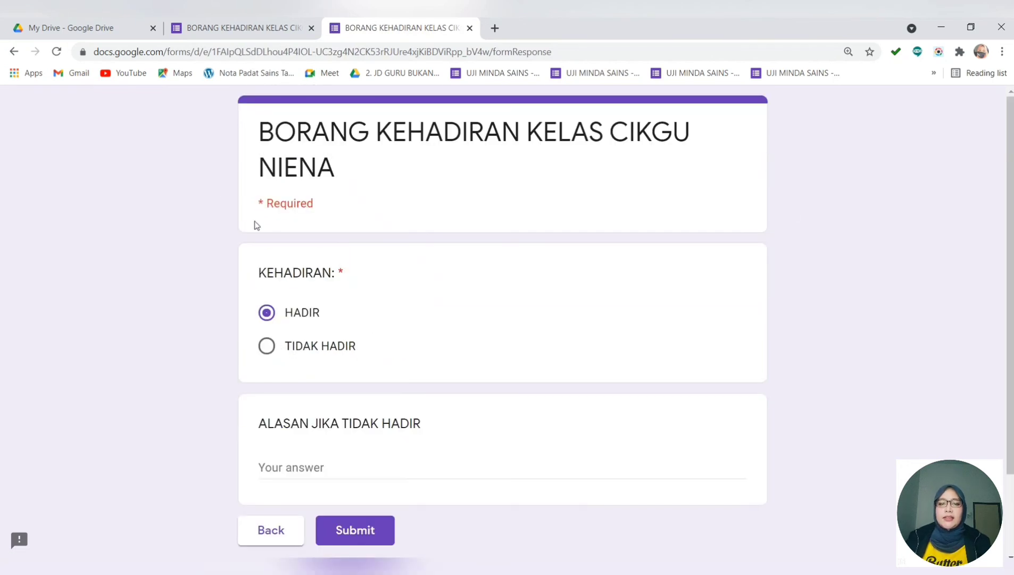
{"action": "left_click", "coordinate": [352, 534]}
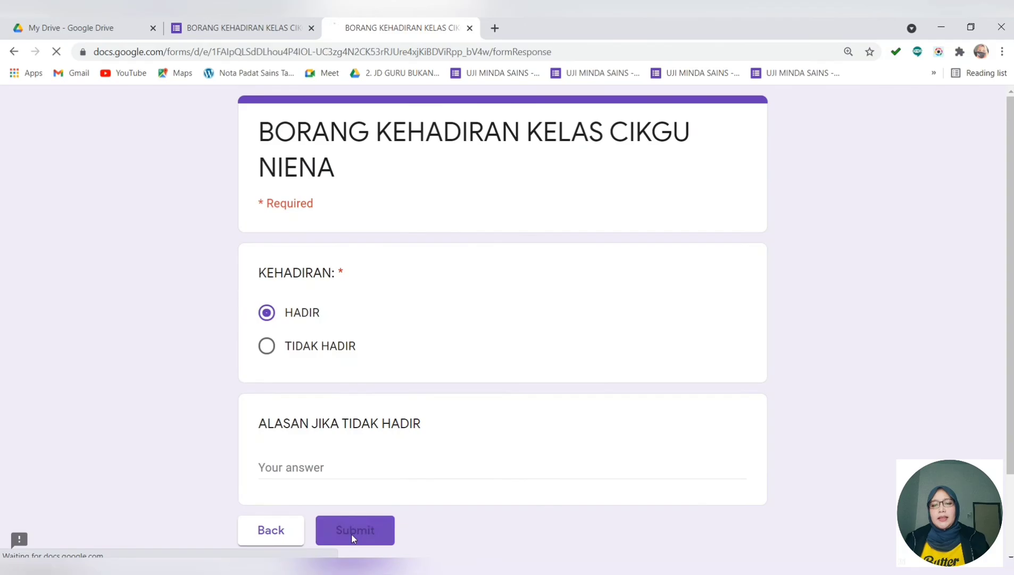
Return to the form editor and review the response summary charts for the class and student-name questions.
{"action": "left_click", "coordinate": [278, 28]}
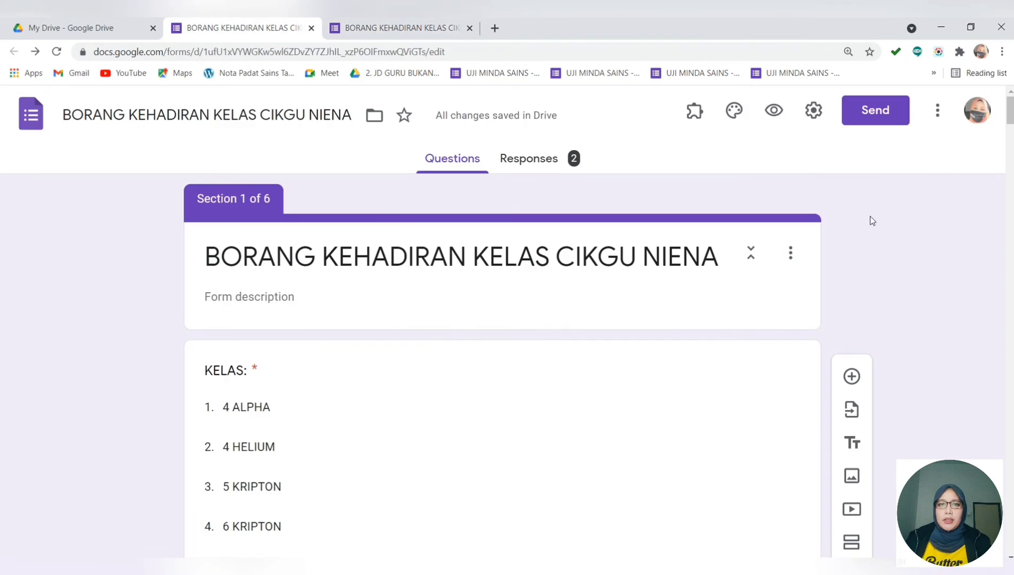
{"action": "left_click", "coordinate": [524, 167]}
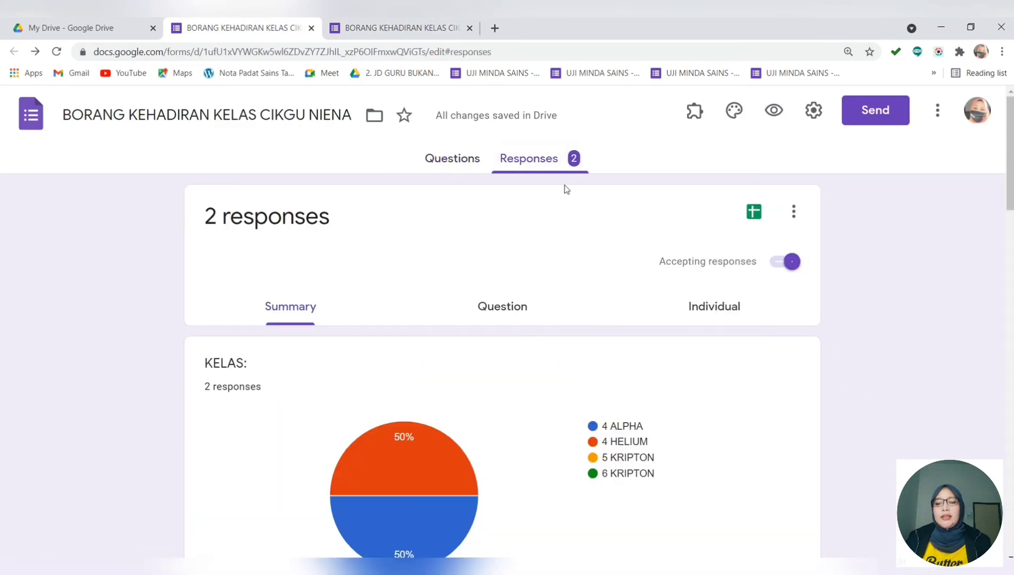
{"action": "scroll", "coordinate": [463, 274], "scroll_direction": "down", "scroll_amount": 10}
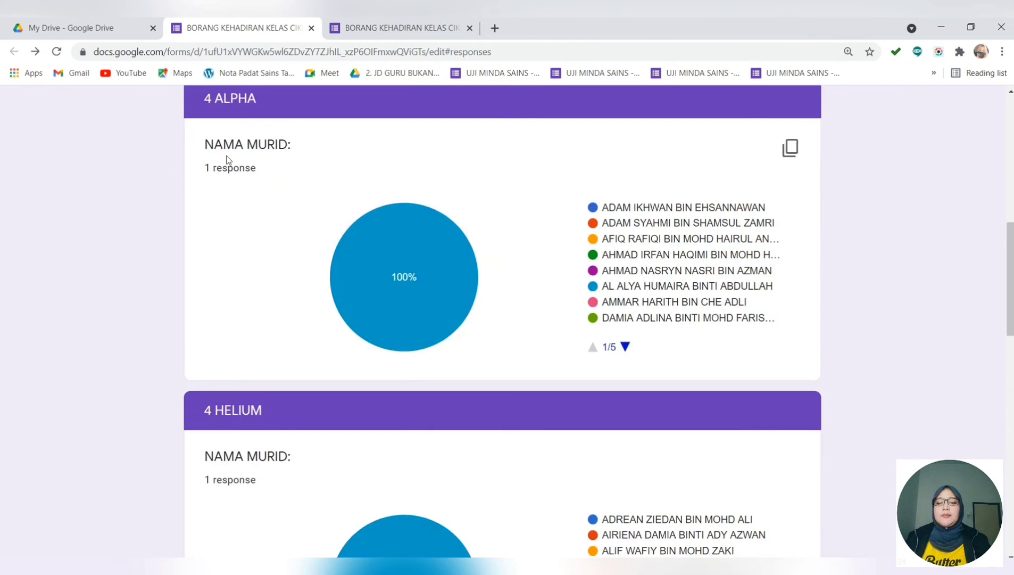
{"action": "scroll", "coordinate": [254, 500], "scroll_direction": "down", "scroll_amount": 12}
{"action": "scroll", "coordinate": [394, 452], "scroll_direction": "up", "scroll_amount": 10}
{"action": "scroll", "coordinate": [393, 452], "scroll_direction": "up", "scroll_amount": 15}
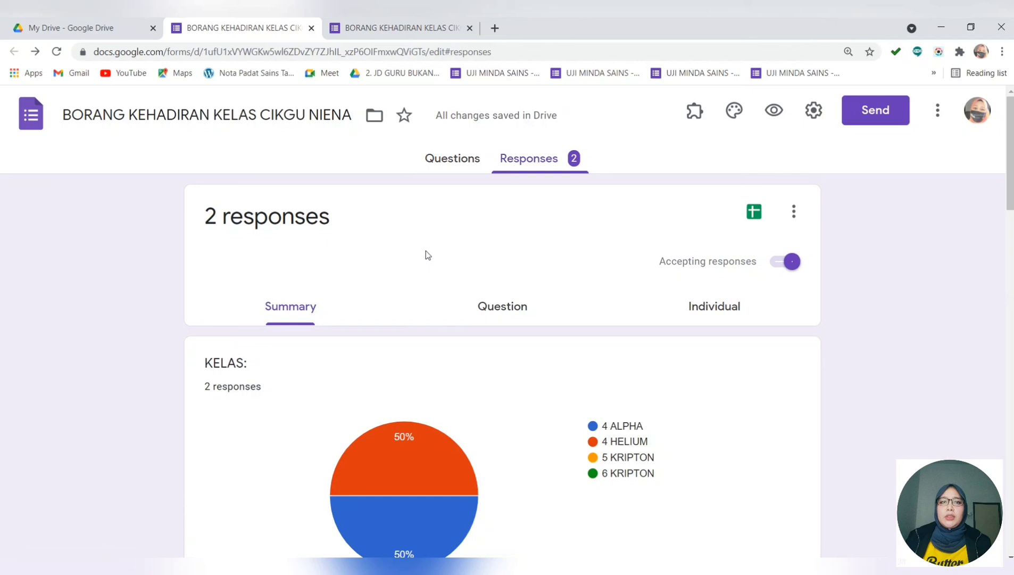
Create a new spreadsheet for the form's responses and examine its 4 ALPHA and 4 HELIUM entries.
{"action": "left_click", "coordinate": [763, 219]}
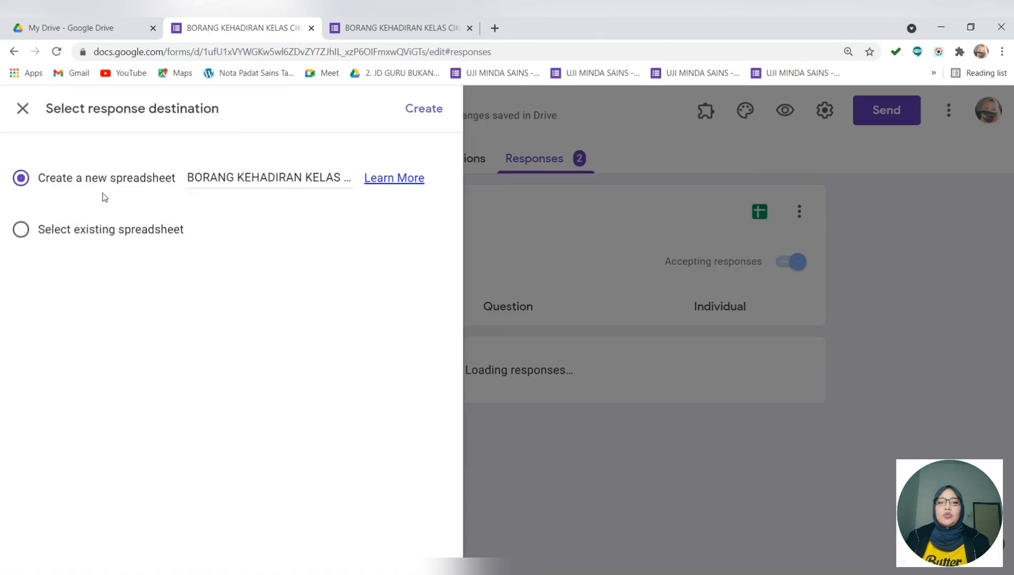
{"action": "left_click", "coordinate": [426, 113]}
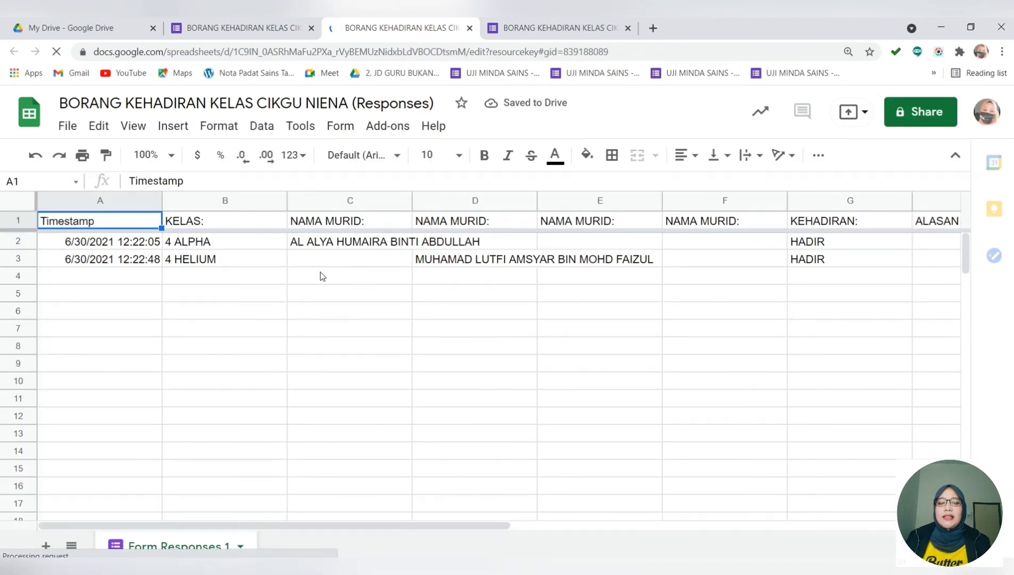
{"action": "left_click", "coordinate": [236, 242]}
{"action": "left_click", "coordinate": [243, 261]}
{"action": "left_click", "coordinate": [471, 277]}
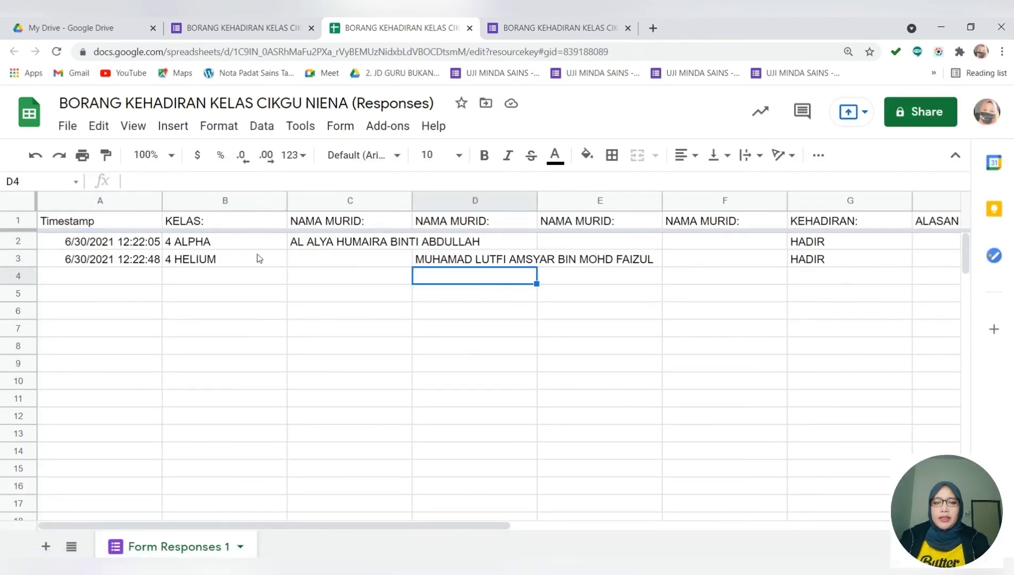
{"action": "left_click", "coordinate": [339, 438]}
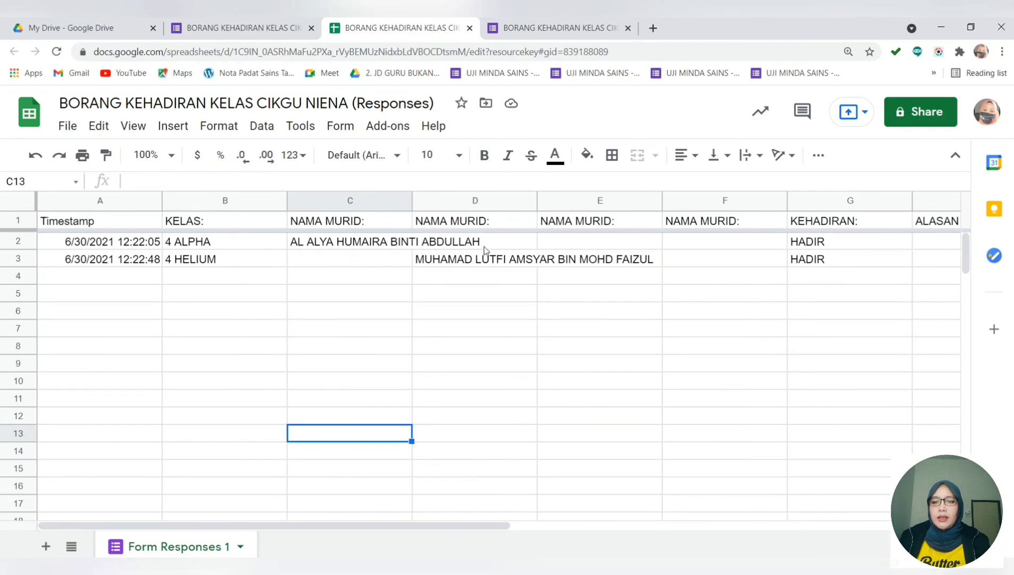
{"action": "left_click", "coordinate": [466, 423]}
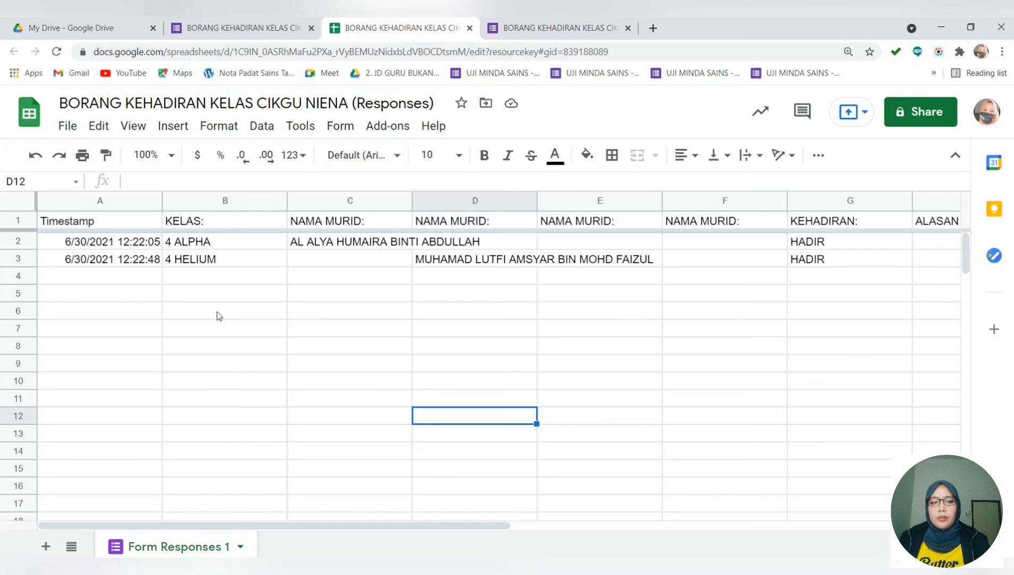
{"action": "left_click", "coordinate": [224, 276]}
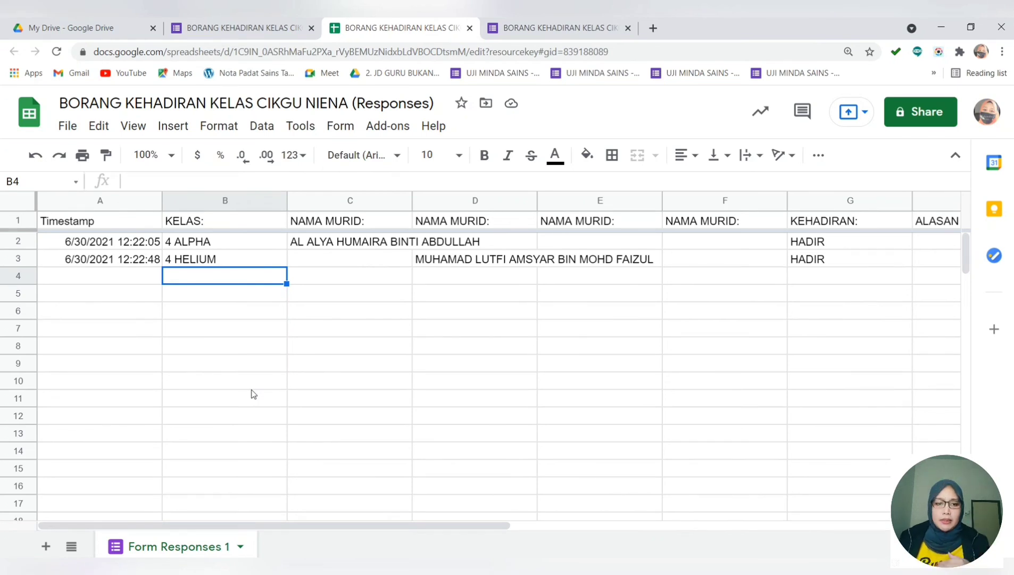
Create a filter on the header row of the response sheet.
{"action": "left_click", "coordinate": [18, 221]}
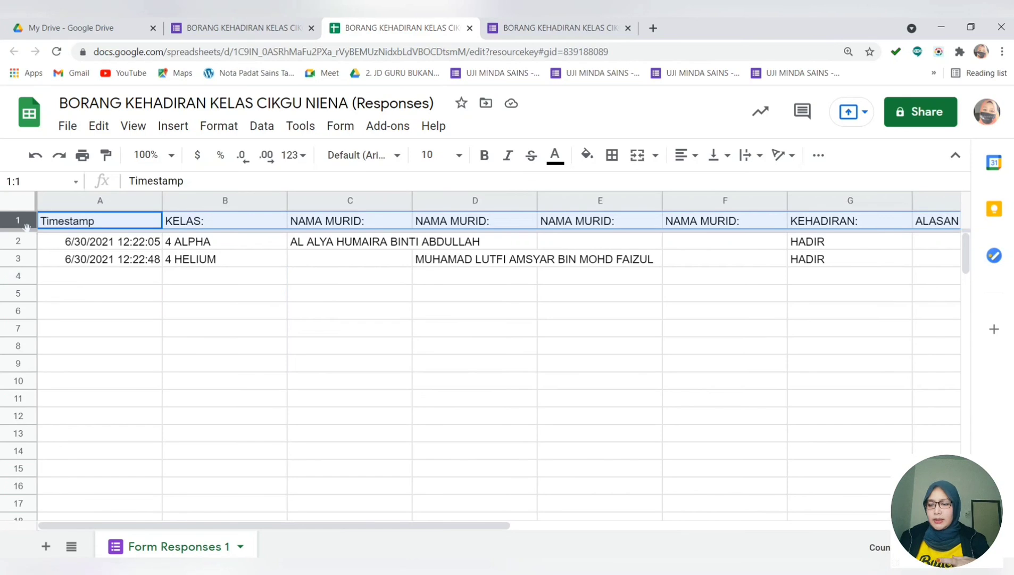
{"action": "left_click", "coordinate": [820, 156]}
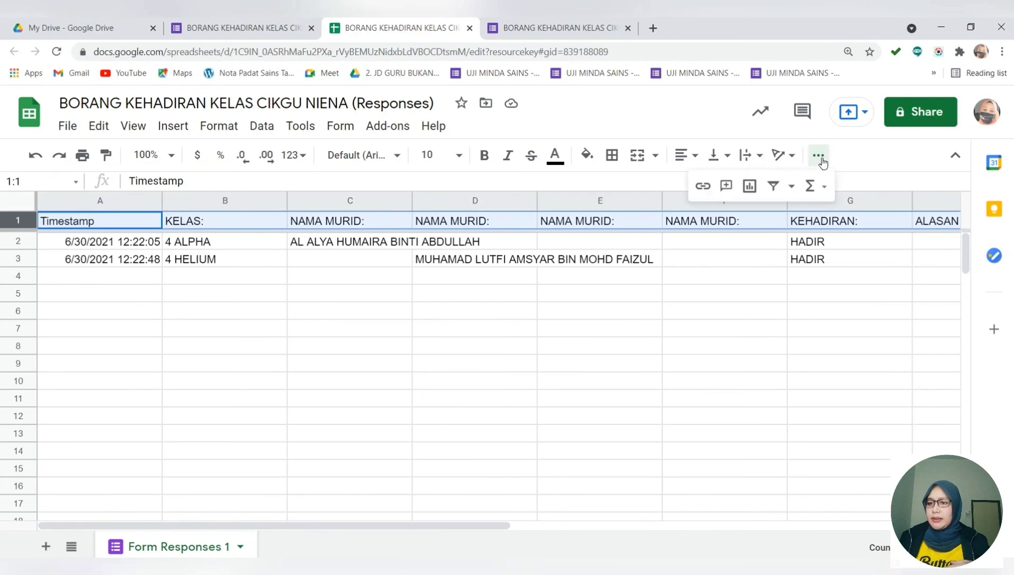
{"action": "left_click", "coordinate": [774, 186]}
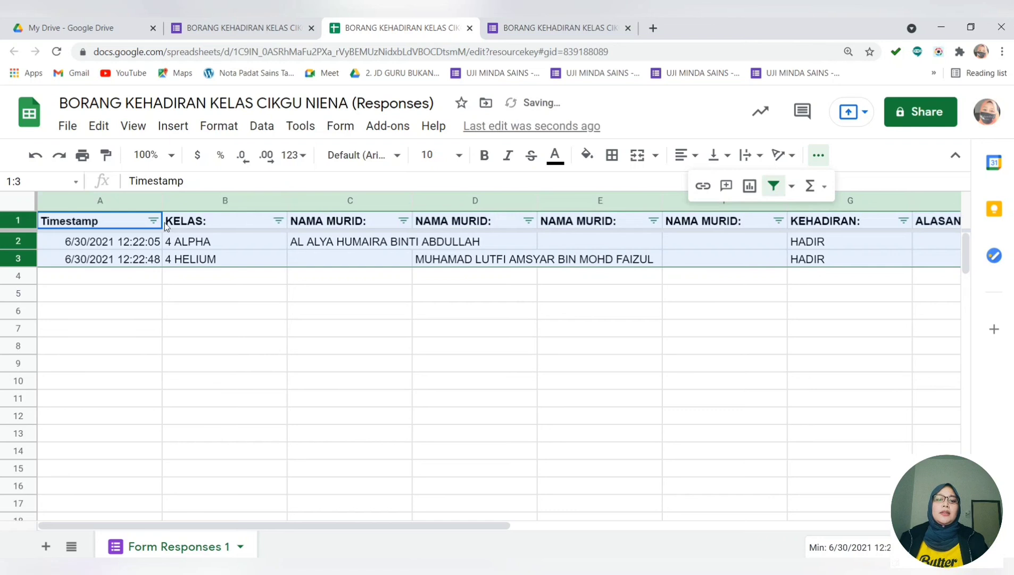
{"action": "left_click", "coordinate": [234, 314]}
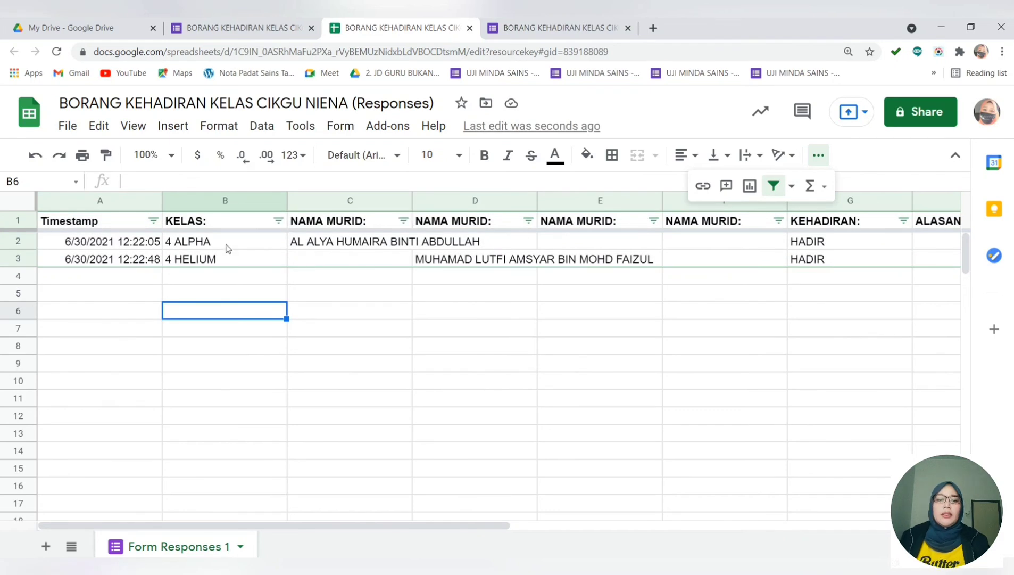
Filter the KELAS column by values to show only 4 ALPHA responses.
{"action": "left_click", "coordinate": [278, 220]}
{"action": "left_click", "coordinate": [135, 519]}
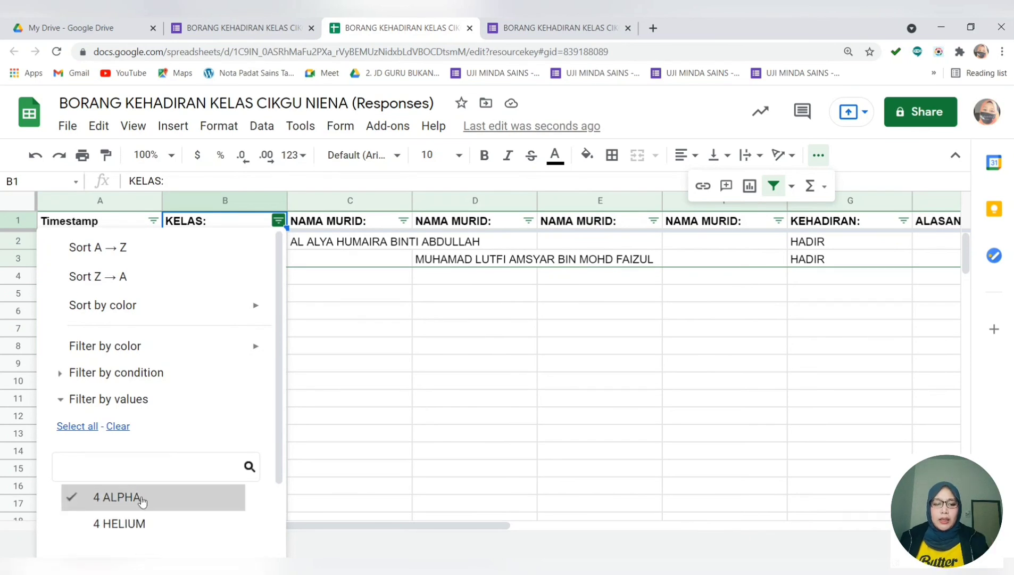
{"action": "scroll", "coordinate": [259, 449], "scroll_direction": "down", "scroll_amount": 1}
{"action": "scroll", "coordinate": [259, 448], "scroll_direction": "down", "scroll_amount": 3}
{"action": "left_click", "coordinate": [226, 536]}
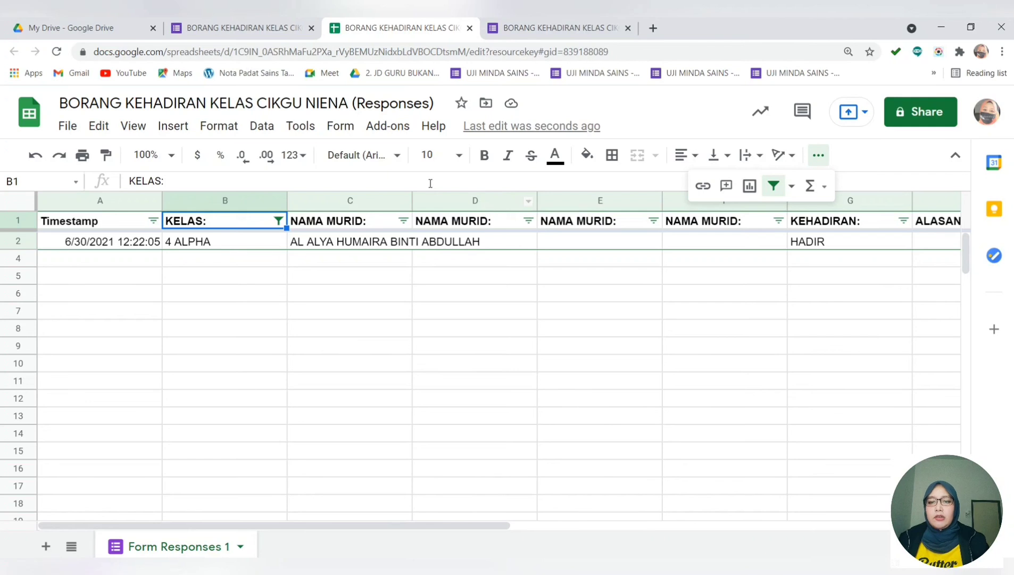
Hide the three NAMA MURID columns D to F, which hold no 4 ALPHA names.
{"action": "left_click", "coordinate": [462, 205]}
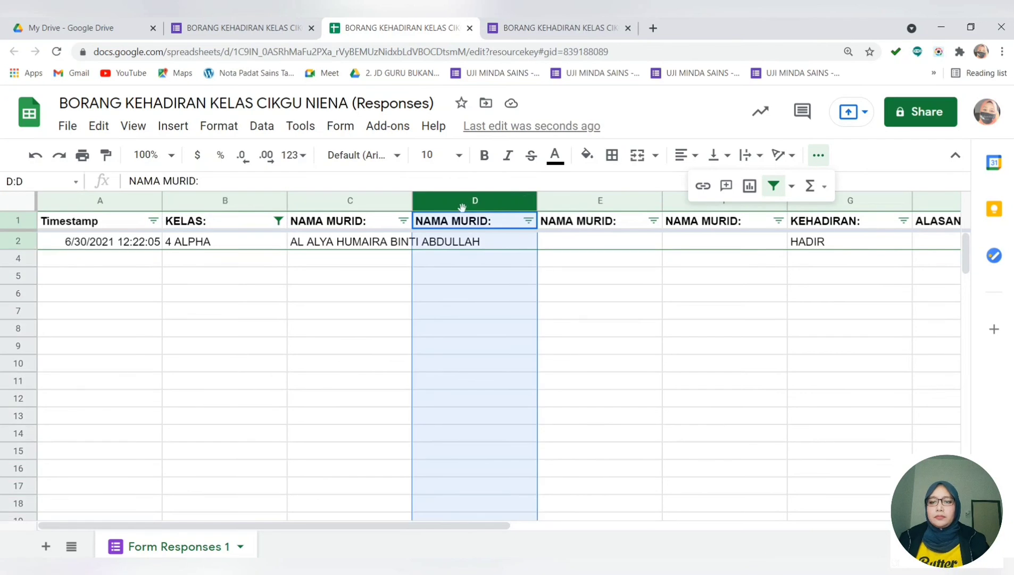
{"action": "left_click", "coordinate": [621, 202], "text": "ctrl"}
{"action": "left_click", "coordinate": [682, 205], "text": "ctrl"}
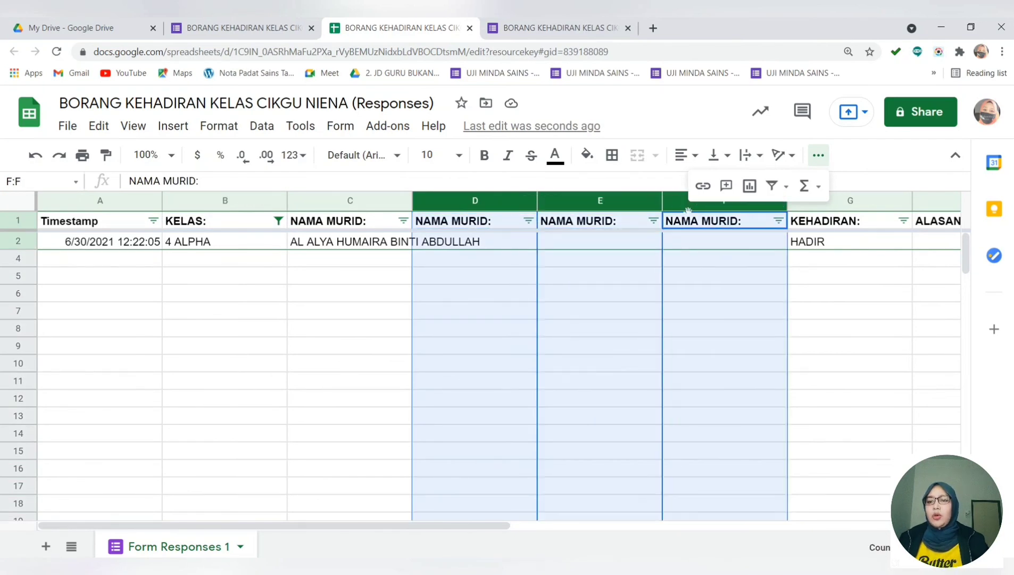
{"action": "right_click", "coordinate": [602, 207]}
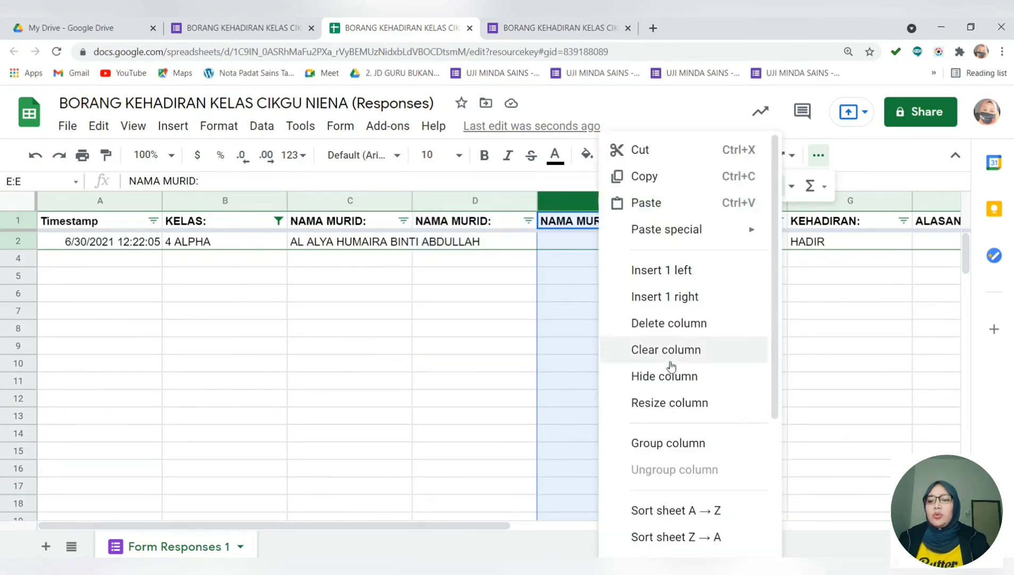
{"action": "left_click", "coordinate": [660, 383]}
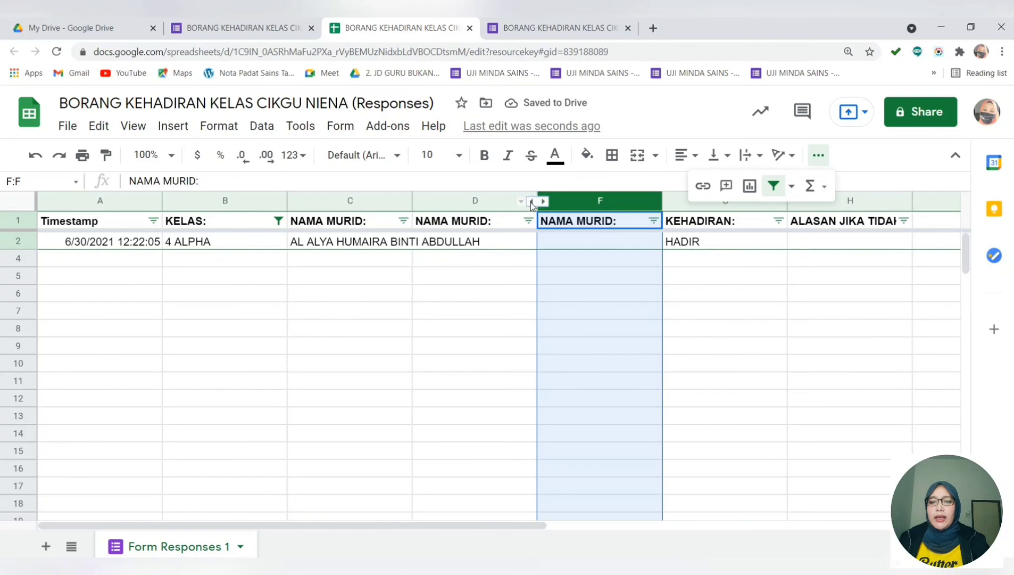
{"action": "left_click", "coordinate": [504, 201], "text": "shift"}
{"action": "right_click", "coordinate": [504, 202]}
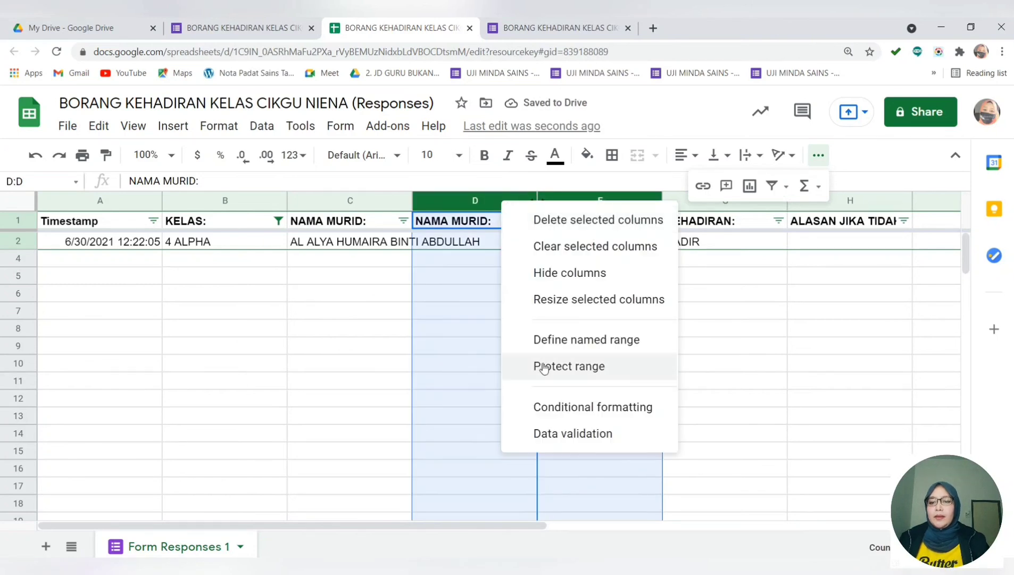
{"action": "left_click", "coordinate": [569, 274]}
{"action": "left_click", "coordinate": [670, 327]}
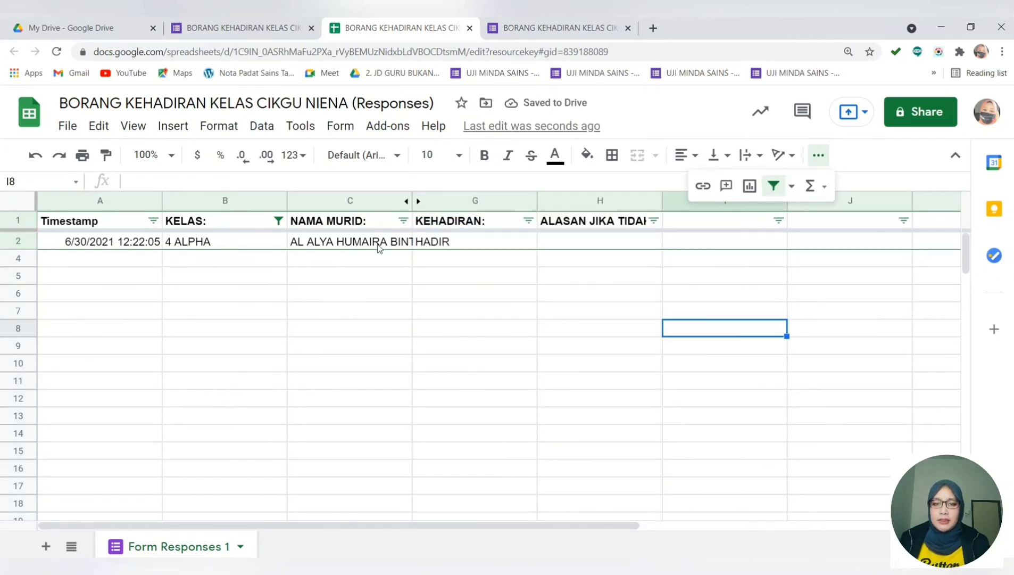
Unhide columns D to F in the response sheet.
{"action": "left_click", "coordinate": [412, 202]}
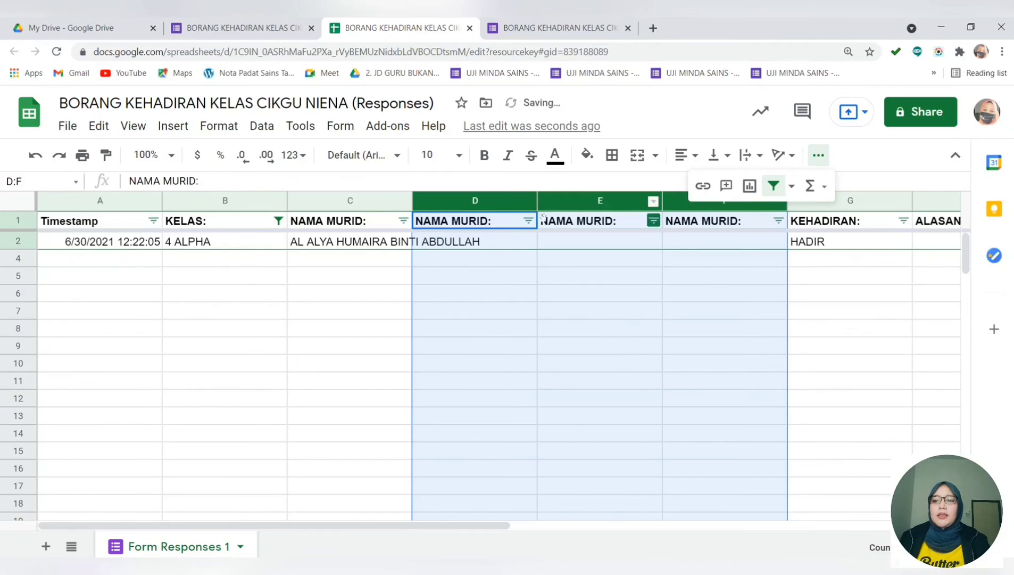
{"action": "left_click", "coordinate": [845, 331]}
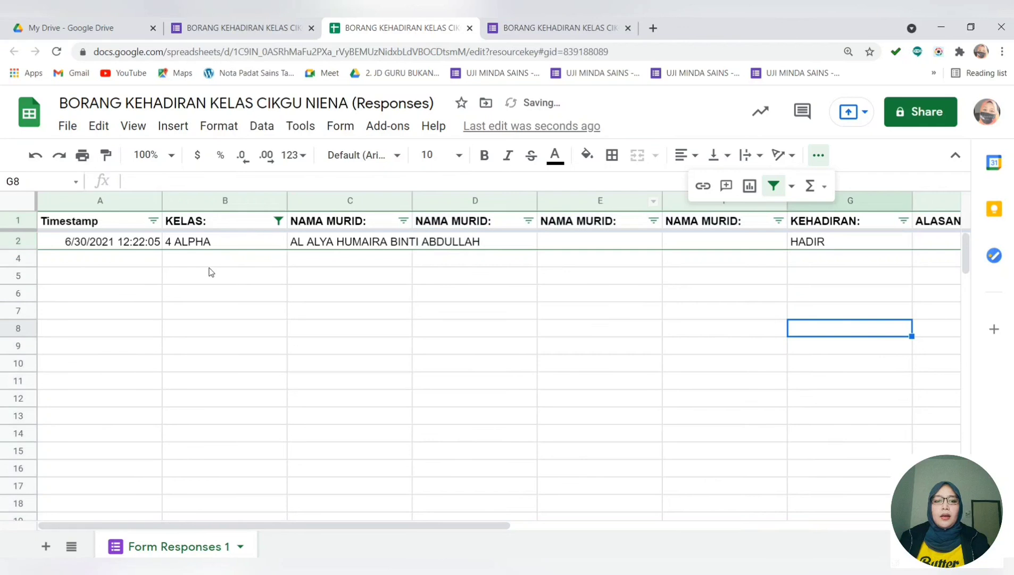
Change the KELAS column's value filter to show only 4 HELIUM responses.
{"action": "left_click", "coordinate": [279, 220]}
{"action": "left_click", "coordinate": [122, 497]}
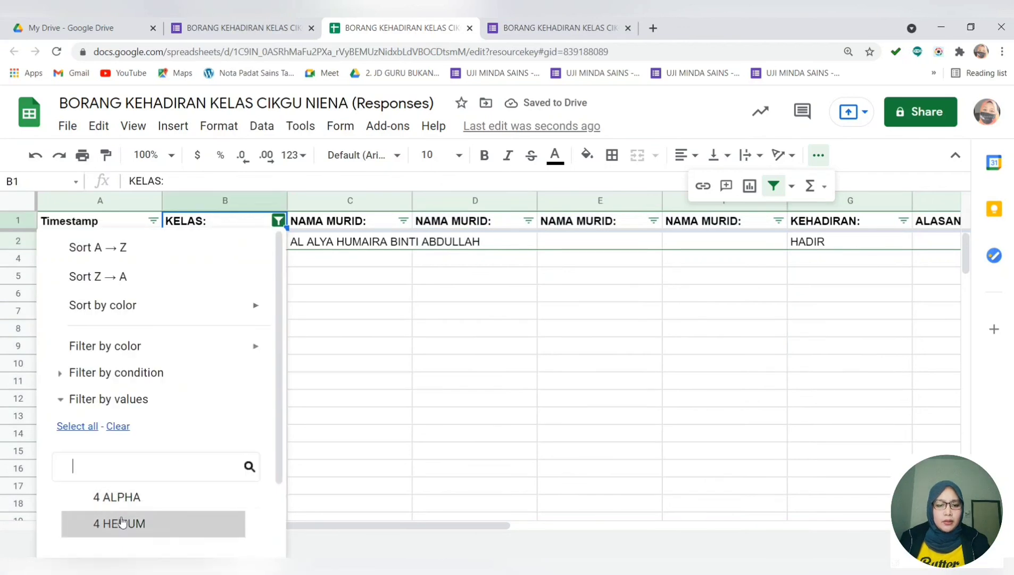
{"action": "left_click", "coordinate": [121, 523]}
{"action": "scroll", "coordinate": [160, 469], "scroll_direction": "down", "scroll_amount": 2}
{"action": "left_click", "coordinate": [235, 539]}
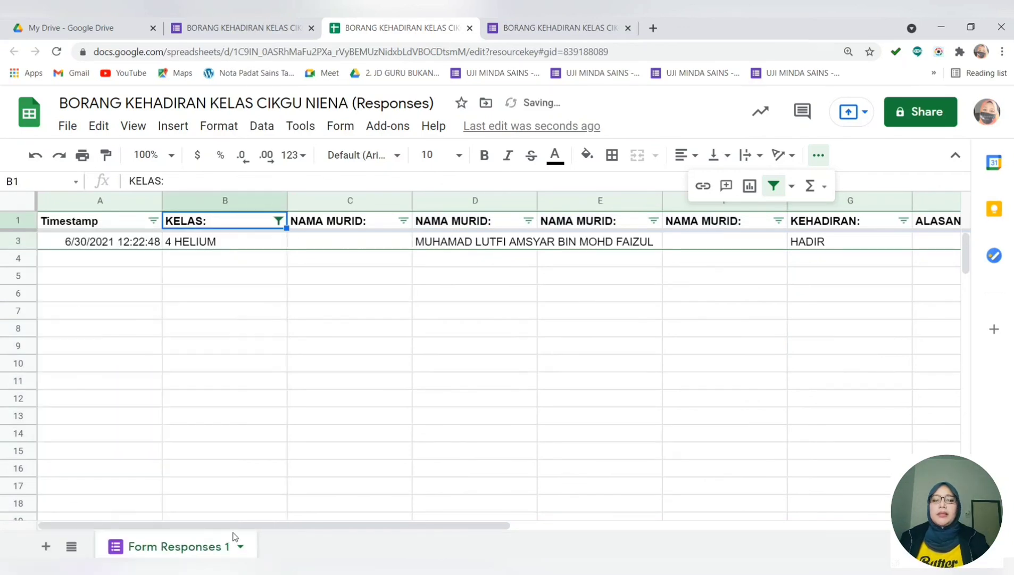
{"action": "left_click", "coordinate": [506, 241]}
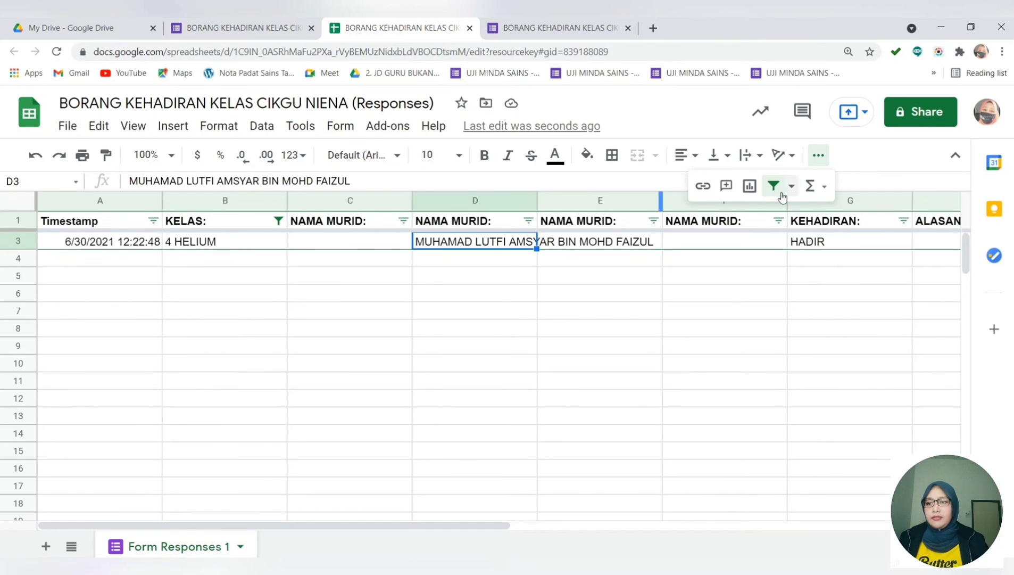
{"action": "left_click", "coordinate": [819, 155]}
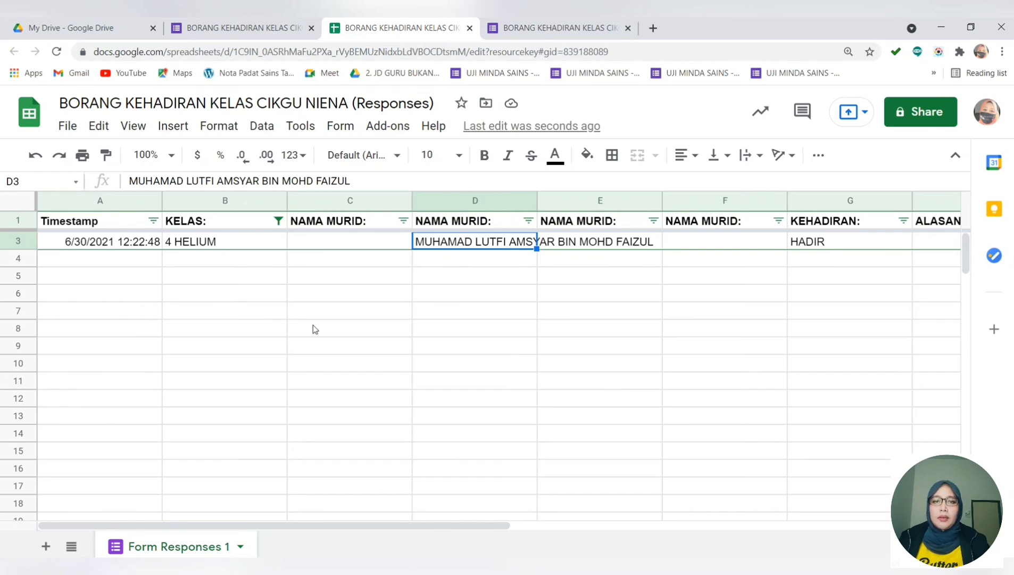
Close the submitted form page, return to the form editor and open a fresh preview of the form.
{"action": "left_click", "coordinate": [561, 27]}
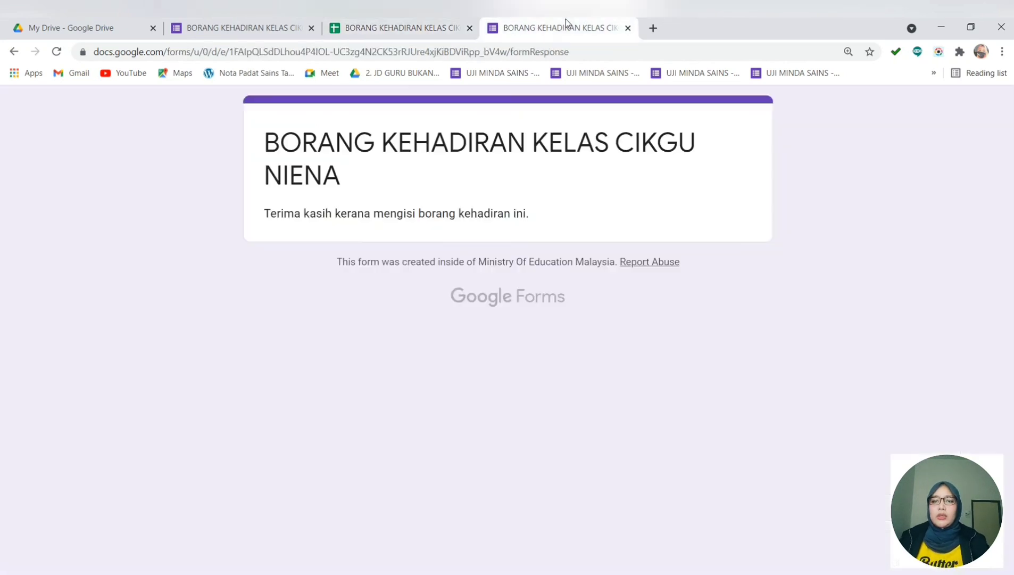
{"action": "left_click", "coordinate": [628, 28]}
{"action": "left_click", "coordinate": [240, 28]}
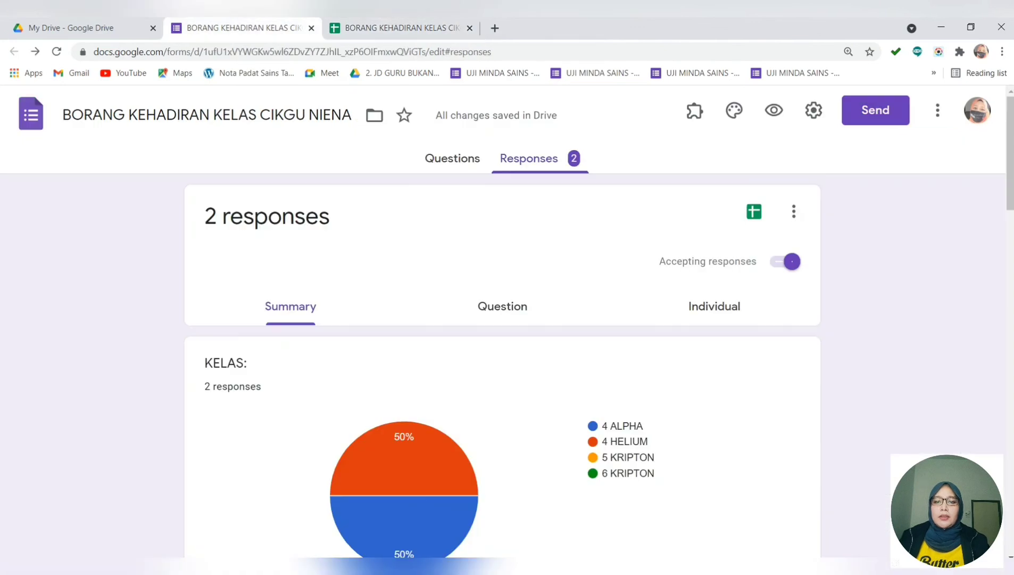
{"action": "left_click", "coordinate": [774, 110]}
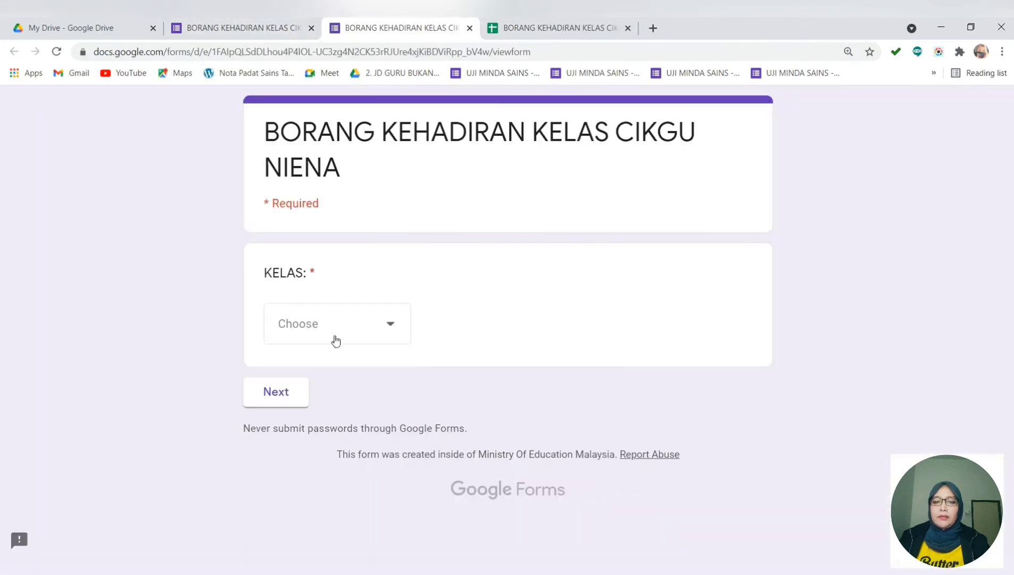
Submit a test response for class 4 ALPHA, picking a different student's name and marking attendance as HADIR.
{"action": "left_click", "coordinate": [335, 340]}
{"action": "left_click", "coordinate": [336, 383]}
{"action": "left_click", "coordinate": [305, 400]}
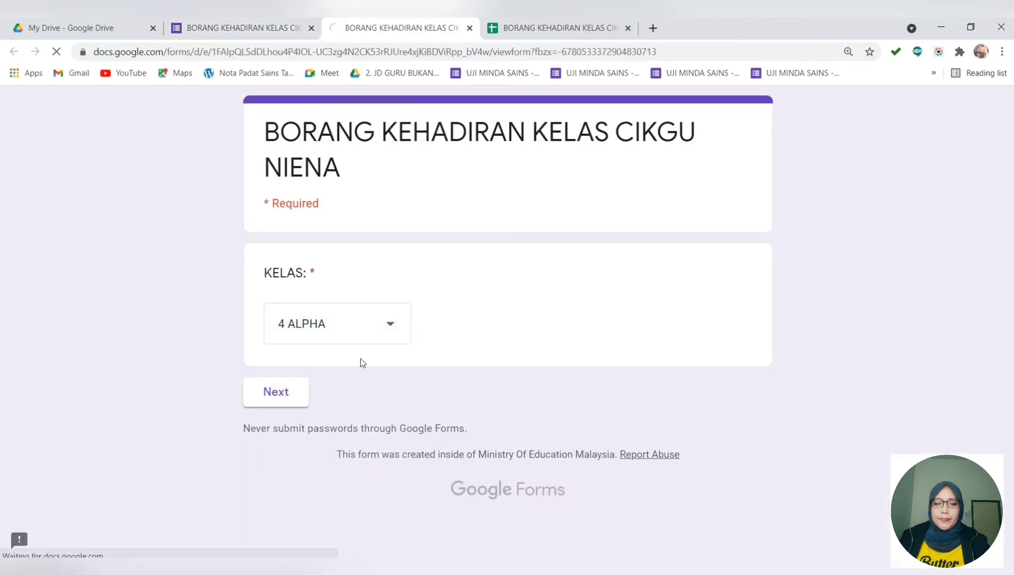
{"action": "left_click", "coordinate": [364, 362]}
{"action": "left_click", "coordinate": [362, 502]}
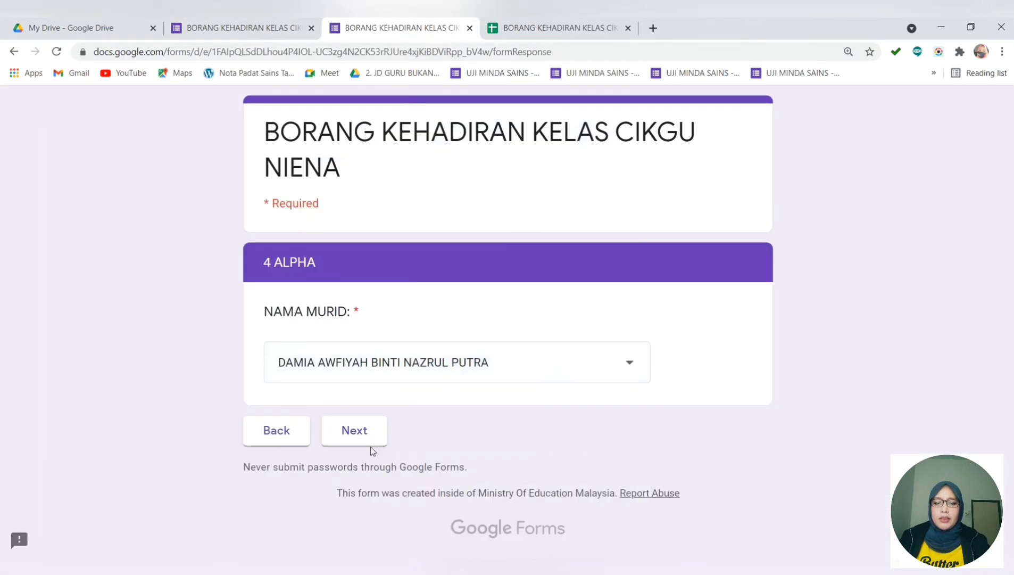
{"action": "left_click", "coordinate": [371, 432]}
{"action": "left_click", "coordinate": [292, 314]}
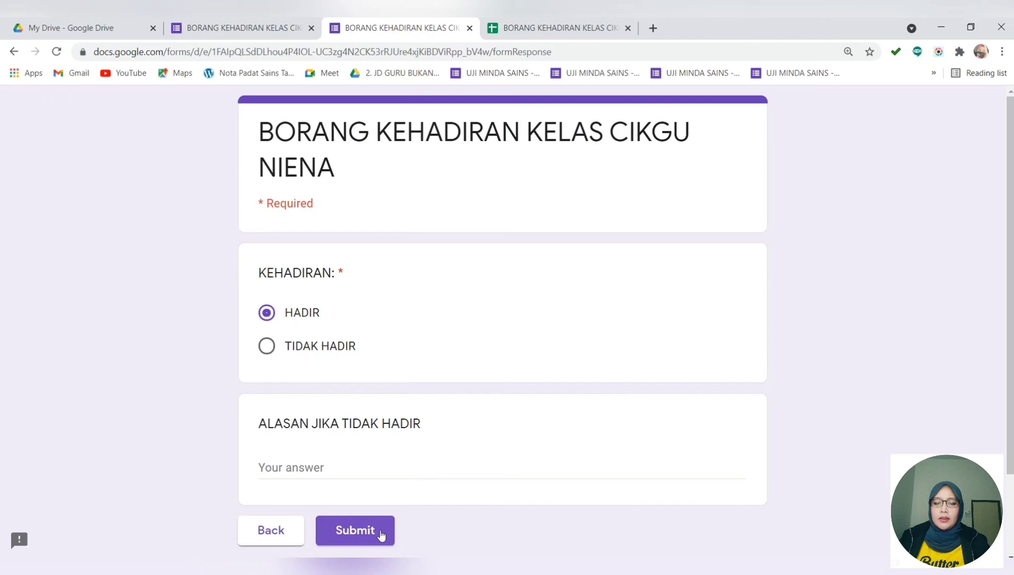
{"action": "left_click", "coordinate": [355, 530]}
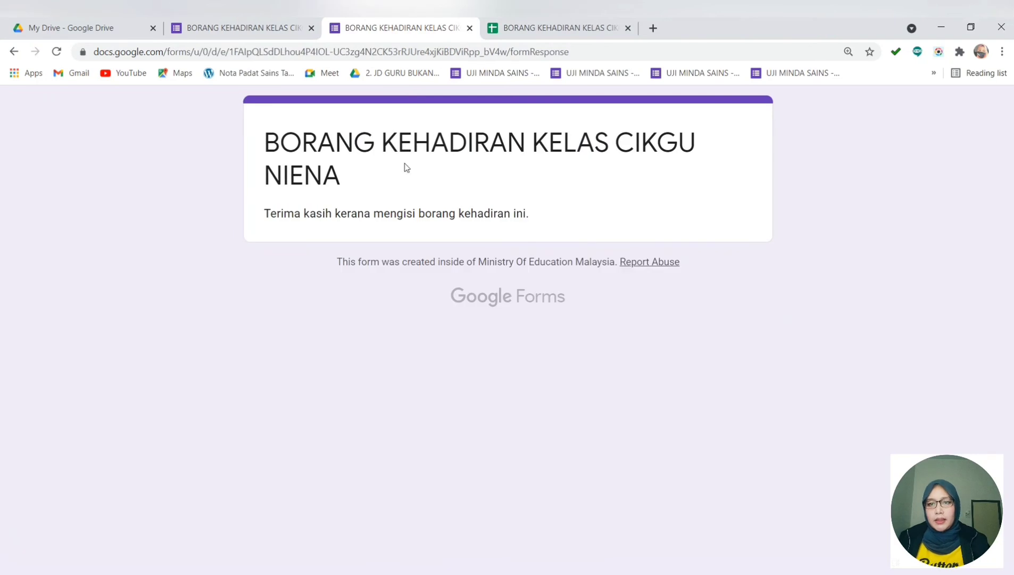
Switch to the response spreadsheet and set the KELAS filter to include both 4 ALPHA and 4 HELIUM.
{"action": "left_click", "coordinate": [489, 24]}
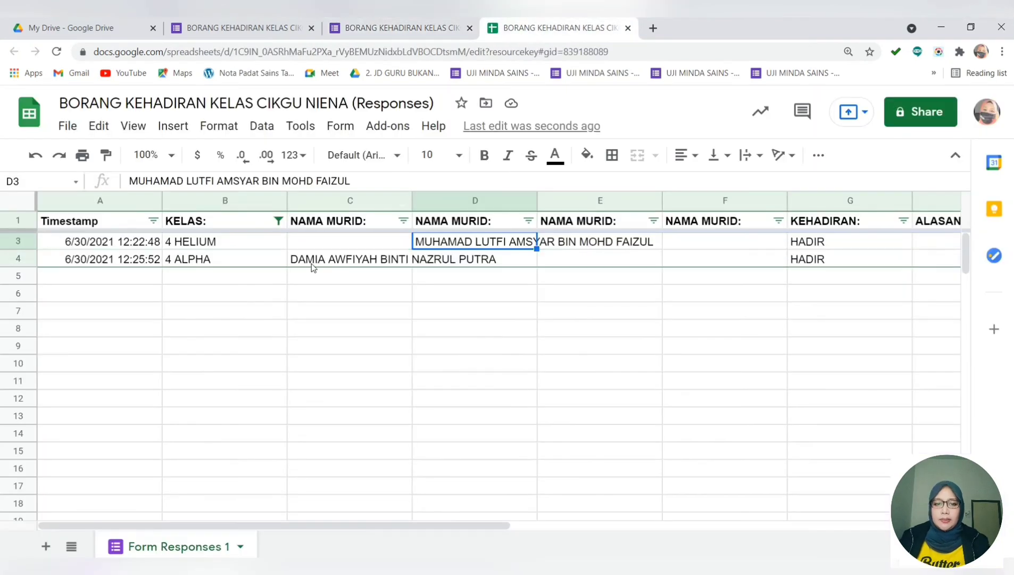
{"action": "left_click", "coordinate": [278, 220]}
{"action": "left_click", "coordinate": [136, 522]}
{"action": "scroll", "coordinate": [197, 463], "scroll_direction": "down", "scroll_amount": 2}
{"action": "left_click", "coordinate": [226, 534]}
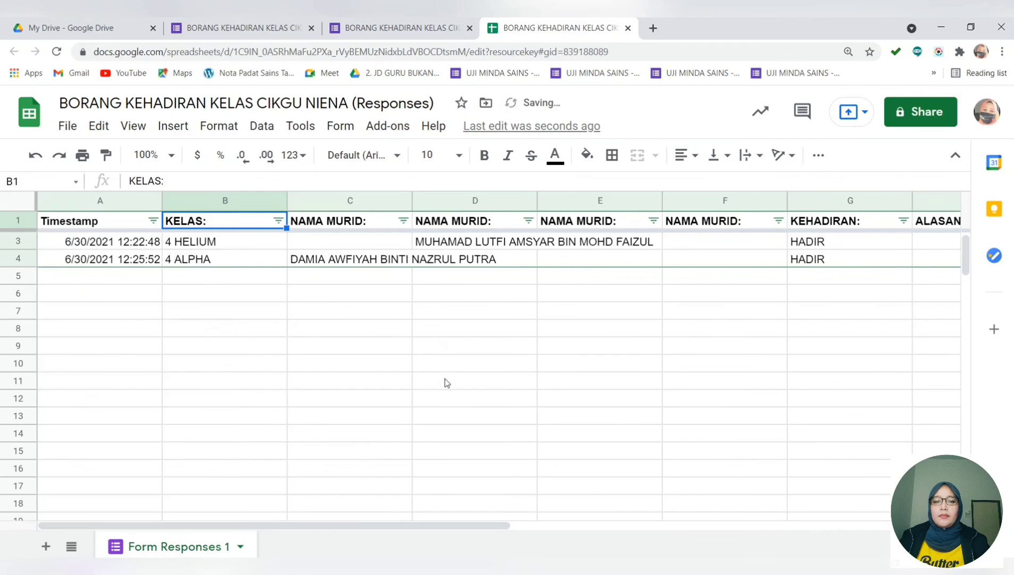
{"action": "left_click", "coordinate": [319, 363]}
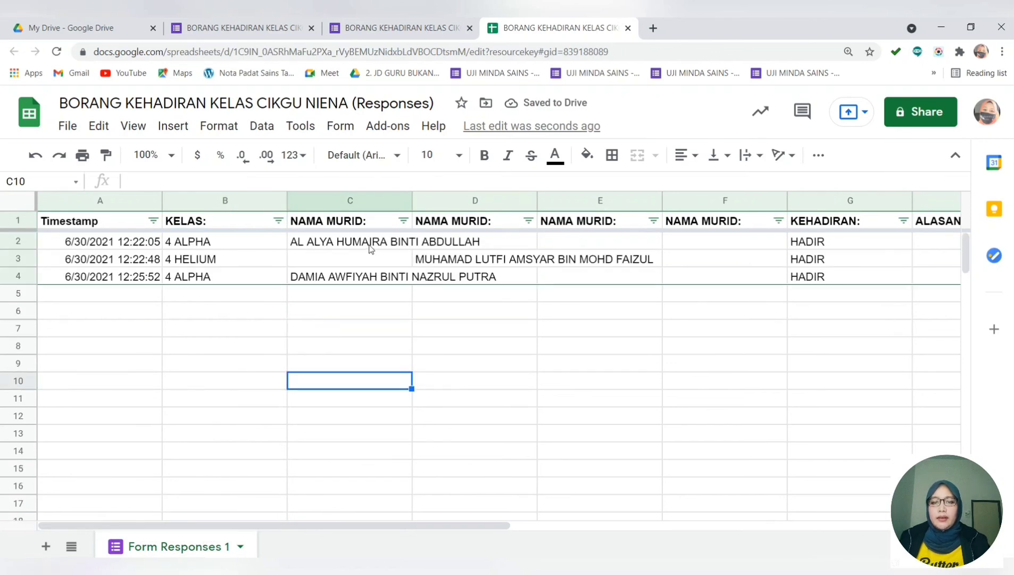
{"action": "left_click", "coordinate": [371, 248]}
{"action": "left_click", "coordinate": [366, 275]}
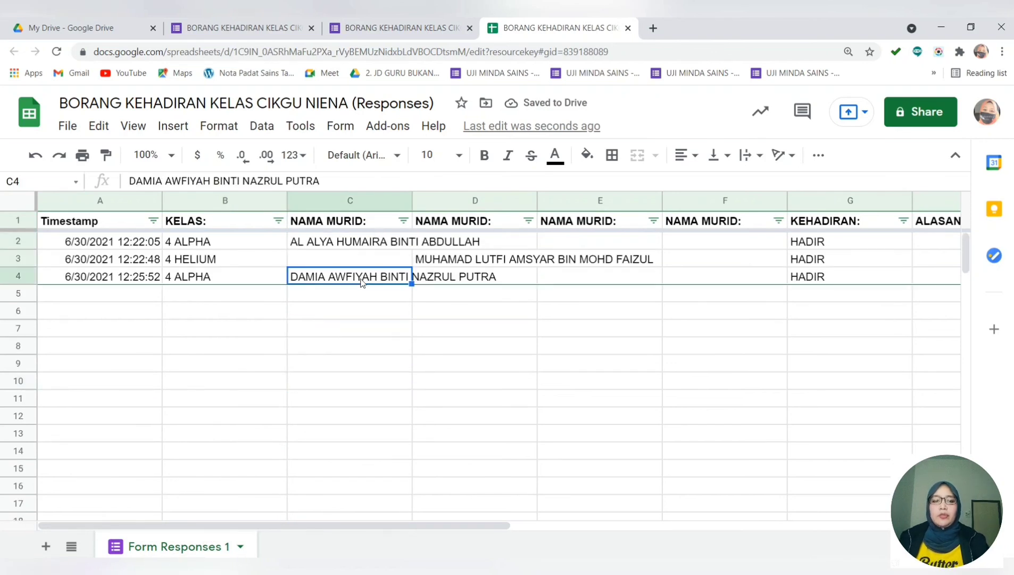
Exclude 4 HELIUM from the KELAS filter so only 4 ALPHA responses are shown.
{"action": "left_click", "coordinate": [153, 222]}
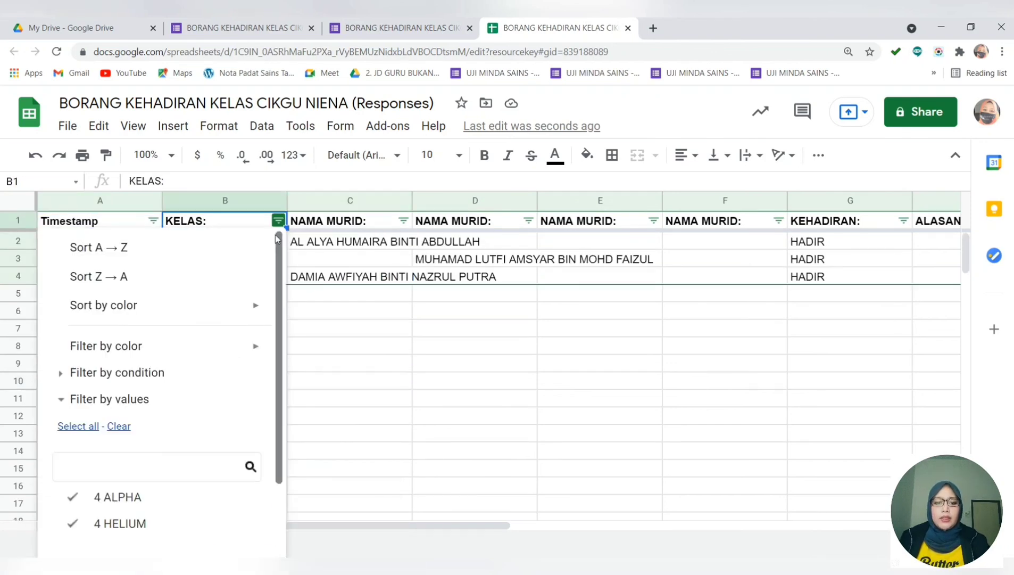
{"action": "left_click", "coordinate": [170, 525]}
{"action": "scroll", "coordinate": [213, 527], "scroll_direction": "down", "scroll_amount": 2}
{"action": "left_click", "coordinate": [240, 534]}
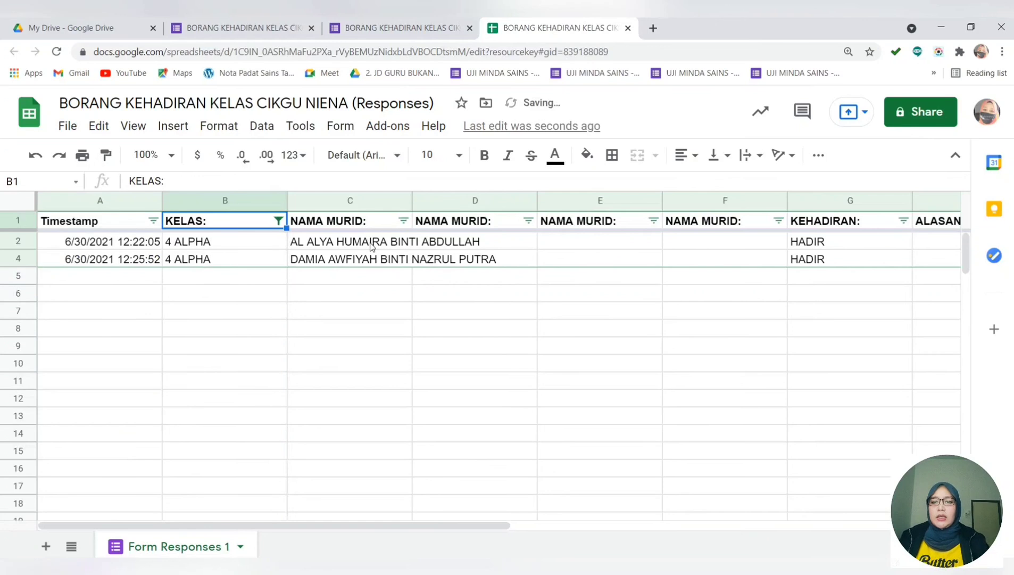
Select the filtered 4 ALPHA student names and their KEHADIRAN entries in turn to review them.
{"action": "left_click_drag", "start_coordinate": [371, 247], "coordinate": [346, 515]}
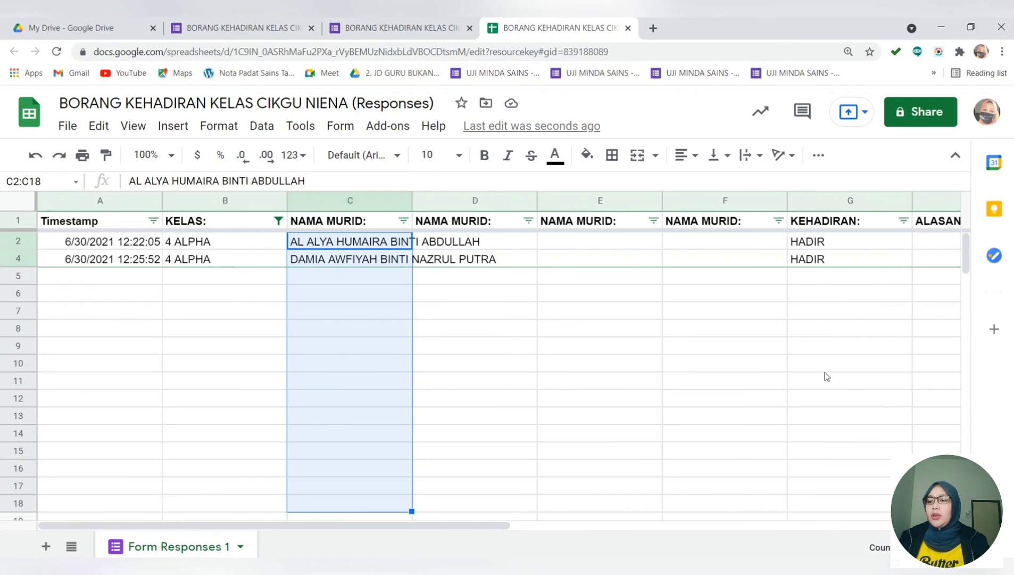
{"action": "left_click", "coordinate": [868, 246]}
{"action": "left_click_drag", "start_coordinate": [867, 244], "coordinate": [830, 501]}
{"action": "left_click", "coordinate": [728, 398]}
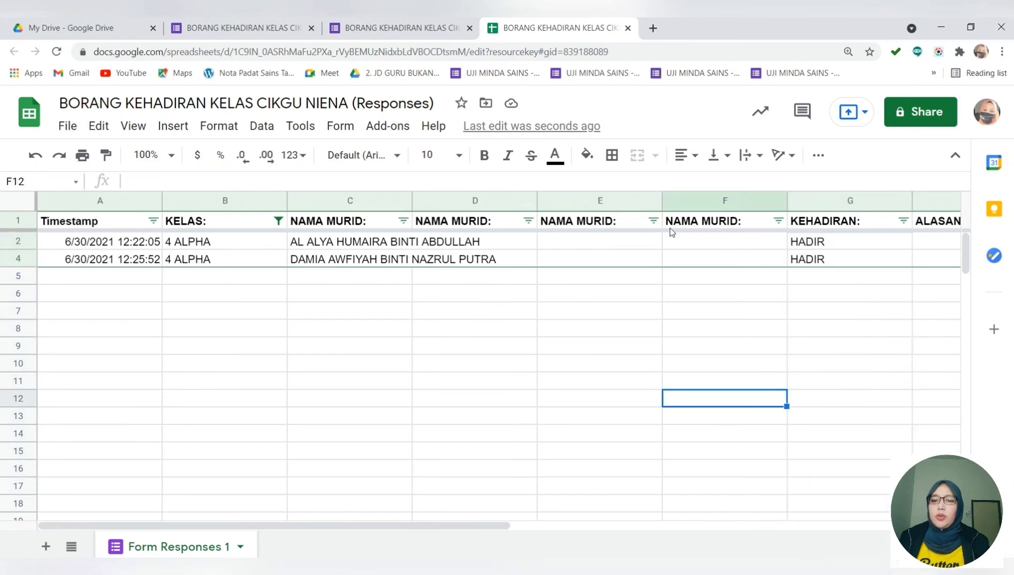
Check the filter values available for KEHADIRAN and count the 4 ALPHA attendance entries by selecting them.
{"action": "left_click", "coordinate": [905, 222]}
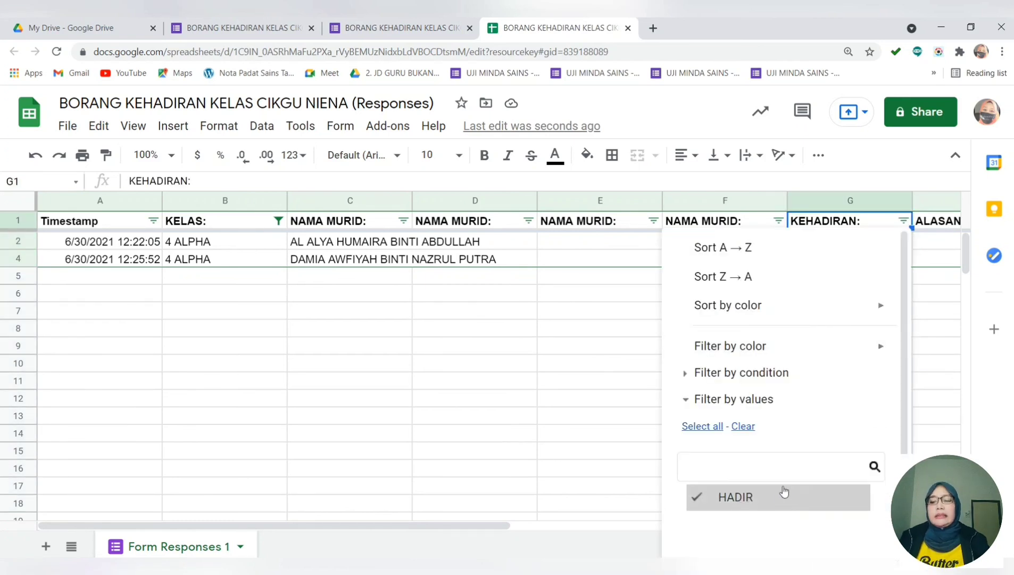
{"action": "left_click", "coordinate": [570, 347]}
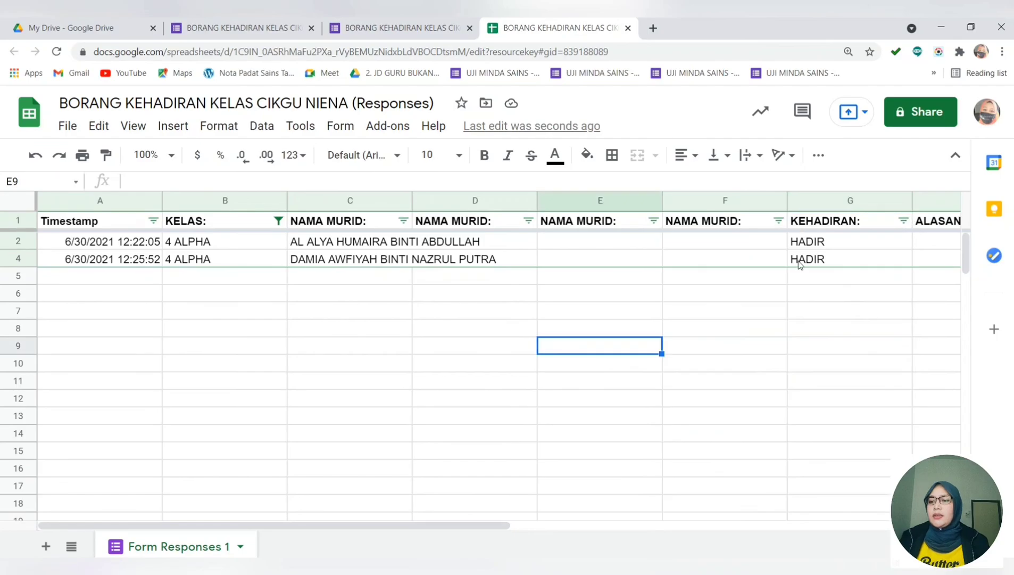
{"action": "left_click", "coordinate": [853, 242]}
{"action": "left_click", "coordinate": [860, 298]}
{"action": "left_click_drag", "start_coordinate": [861, 243], "coordinate": [867, 502]}
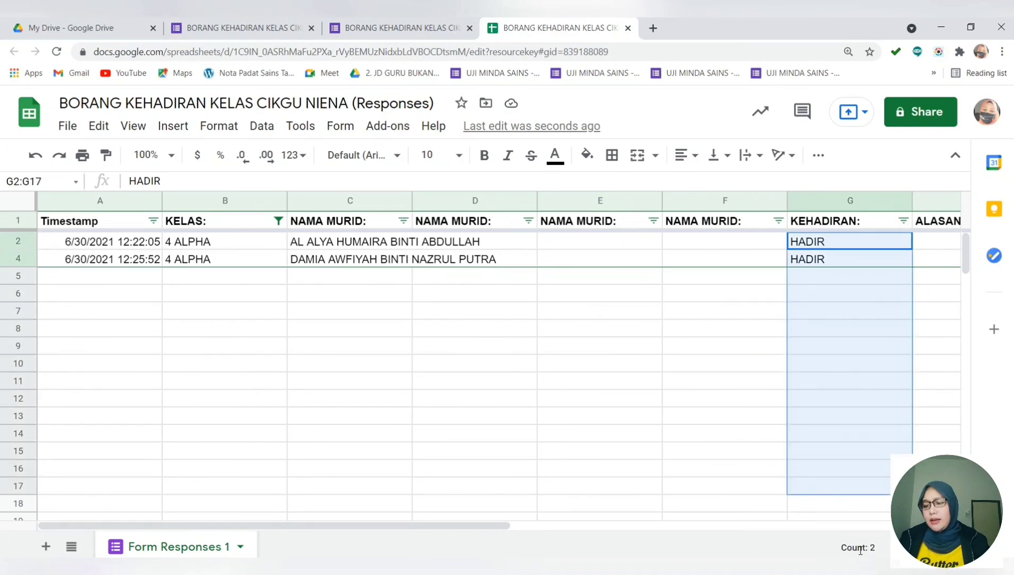
{"action": "left_click", "coordinate": [658, 280]}
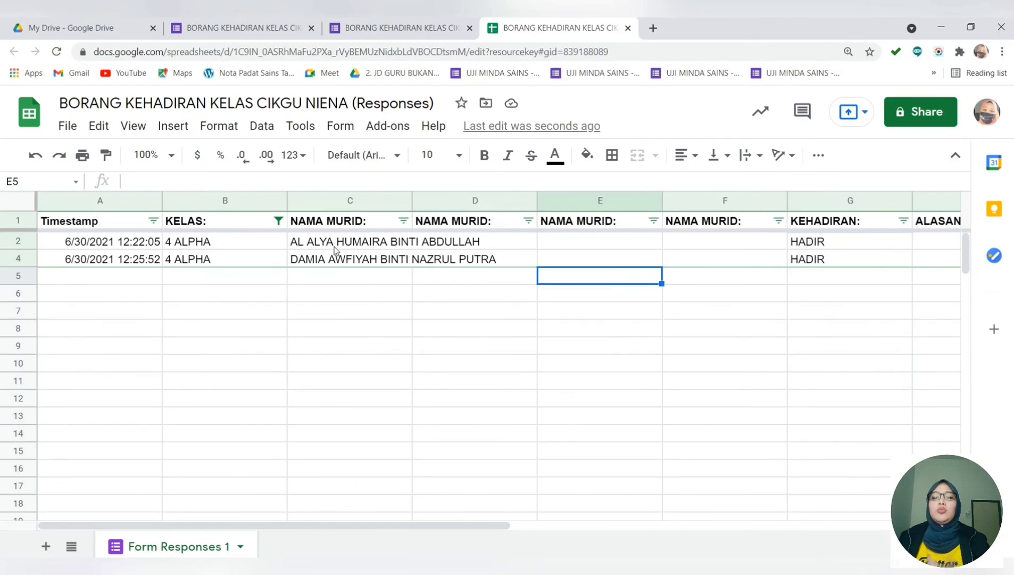
Examine the latest 4 ALPHA response's timestamp and the rows below the filtered responses.
{"action": "left_click", "coordinate": [336, 317]}
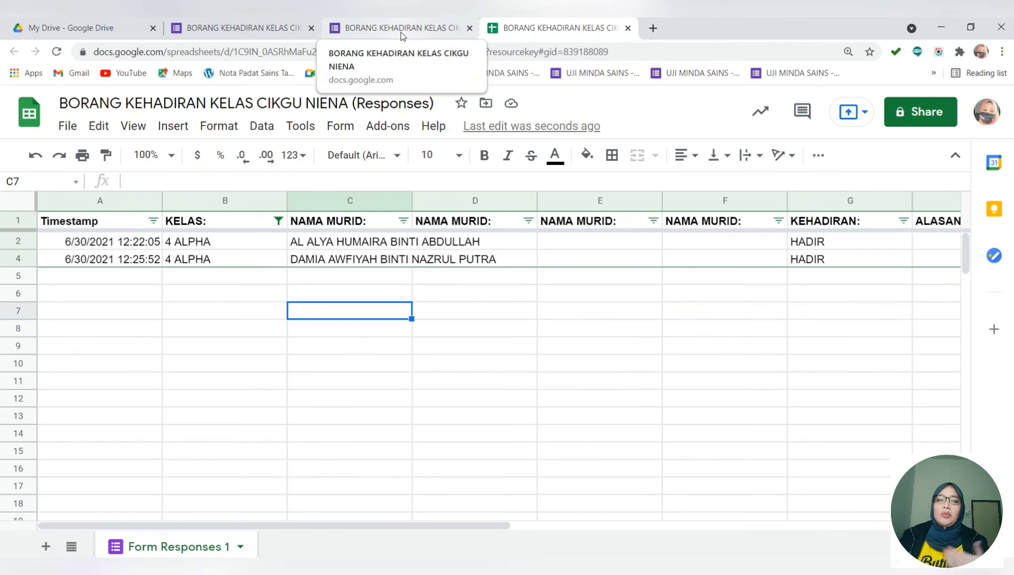
{"action": "left_click", "coordinate": [439, 362]}
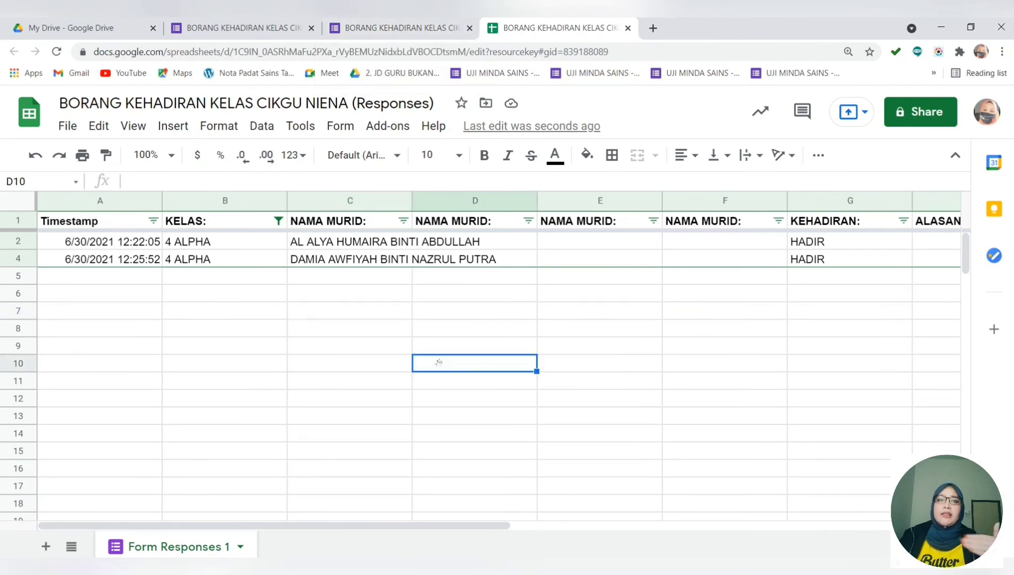
{"action": "left_click", "coordinate": [94, 260]}
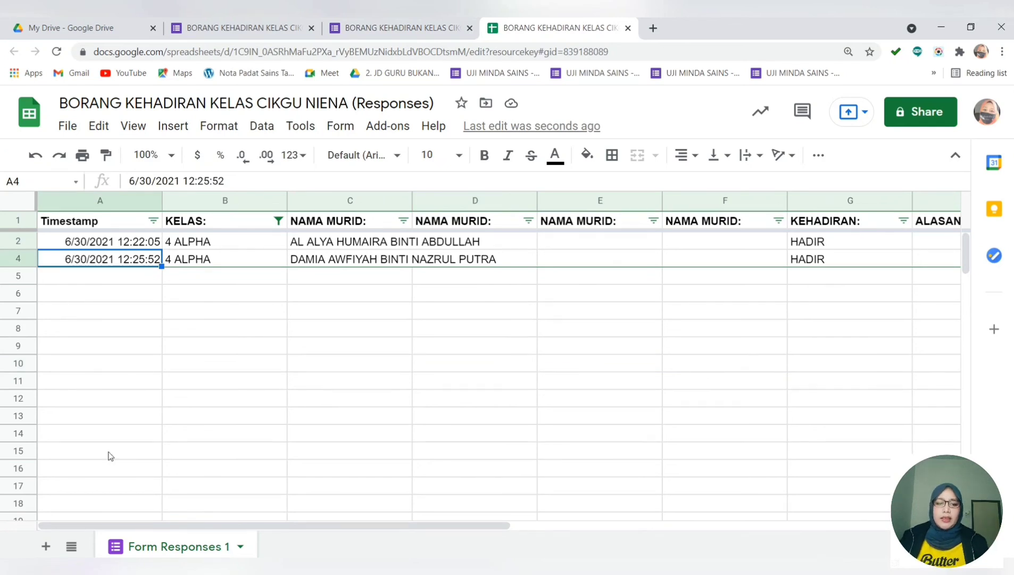
{"action": "scroll", "coordinate": [257, 413], "scroll_direction": "down", "scroll_amount": 1}
{"action": "scroll", "coordinate": [257, 412], "scroll_direction": "down", "scroll_amount": 20}
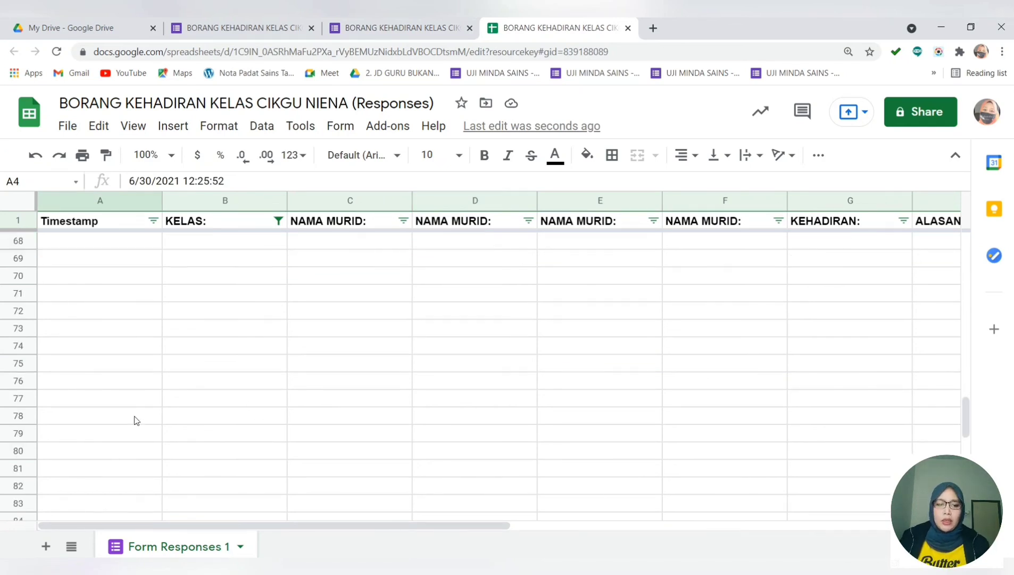
Return to the first rows and compare the timestamps of the filtered 4 ALPHA responses by selecting each in turn.
{"action": "scroll", "coordinate": [153, 423], "scroll_direction": "up", "scroll_amount": 11}
{"action": "scroll", "coordinate": [152, 423], "scroll_direction": "up", "scroll_amount": 10}
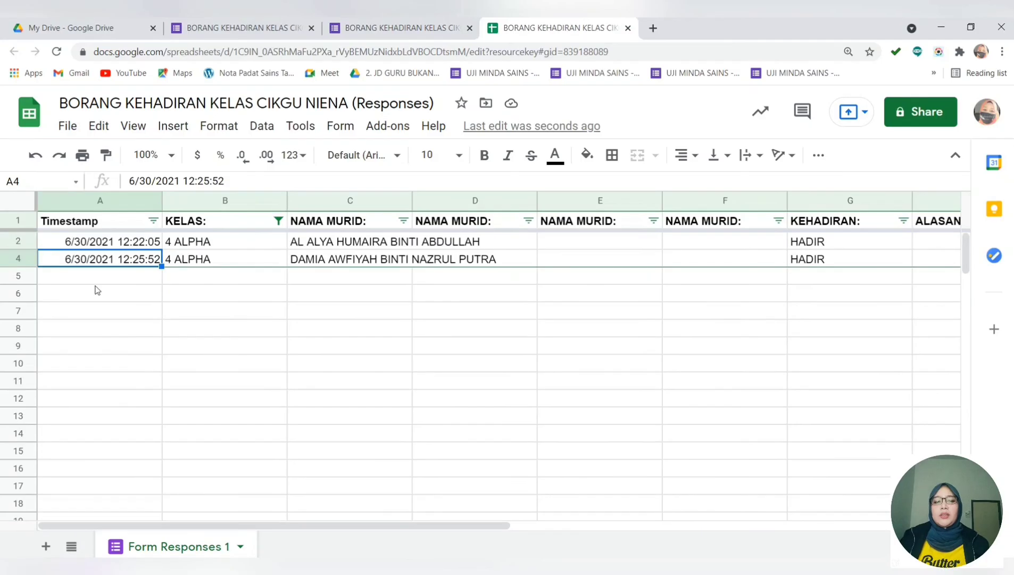
{"action": "left_click", "coordinate": [83, 243]}
{"action": "left_click", "coordinate": [83, 258]}
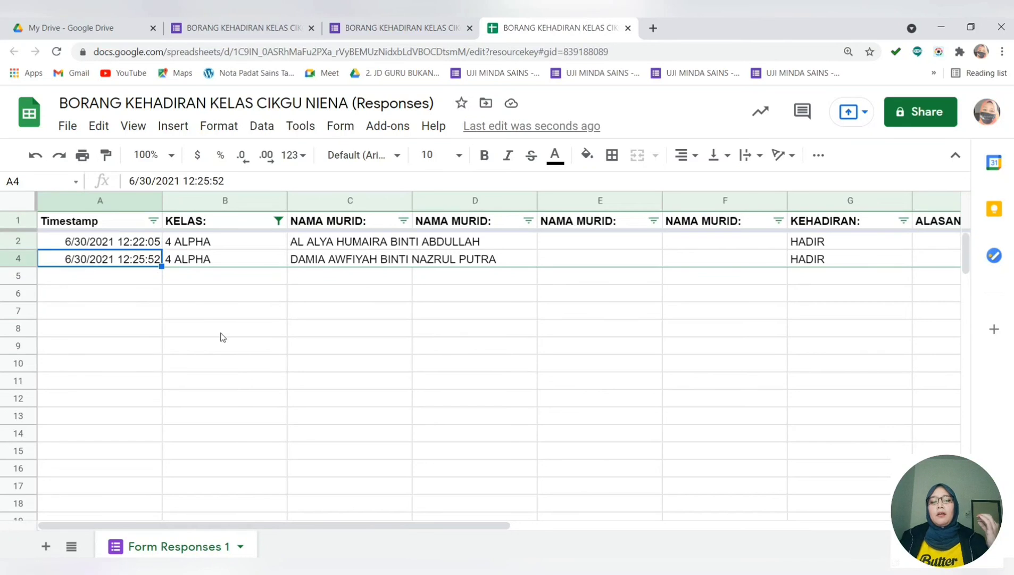
{"action": "left_click", "coordinate": [109, 244]}
{"action": "left_click", "coordinate": [93, 258]}
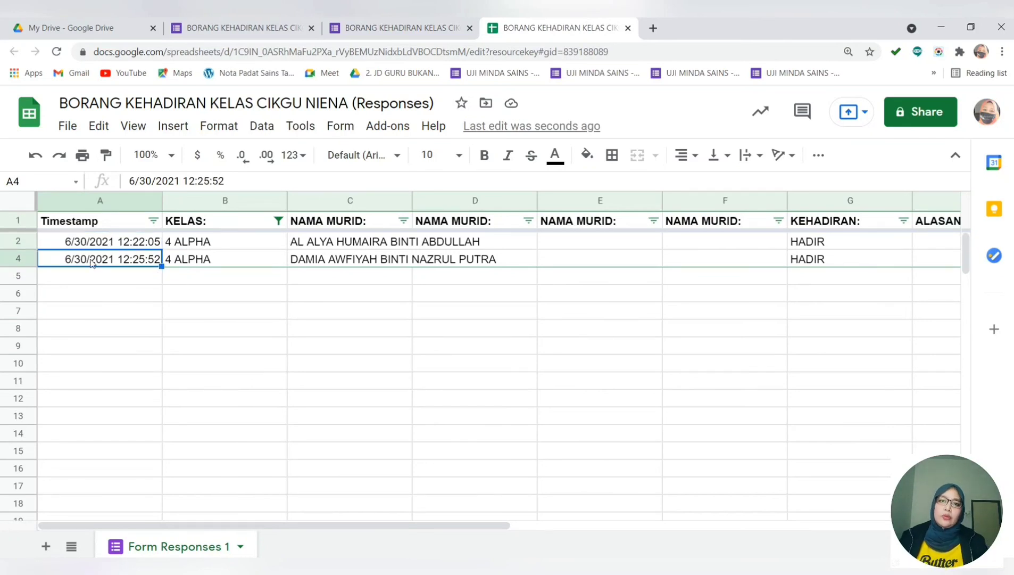
Deselect the response entries and switch back to the attendance form's editor to view its response summary.
{"action": "left_click", "coordinate": [219, 304]}
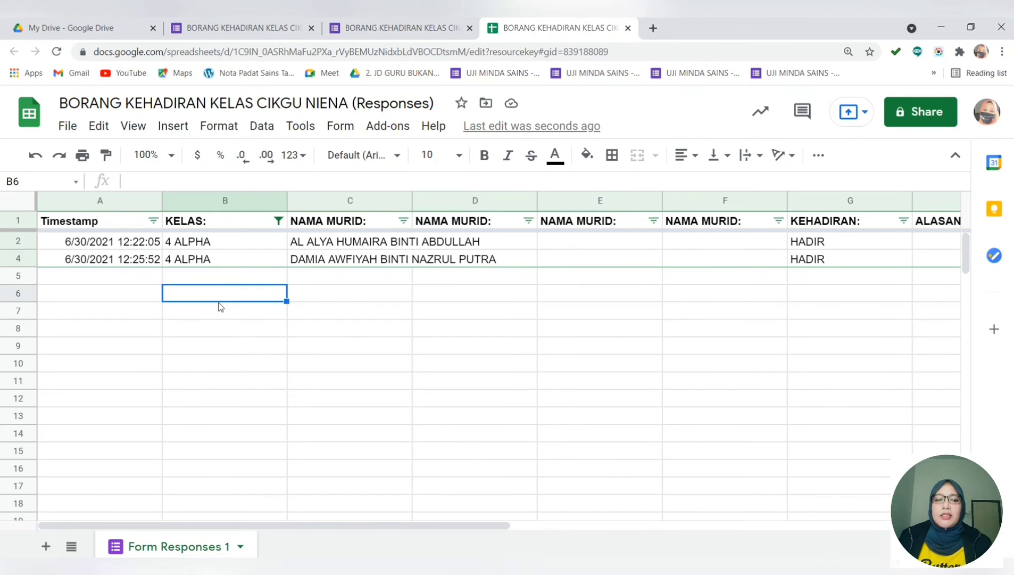
{"action": "left_click", "coordinate": [394, 352]}
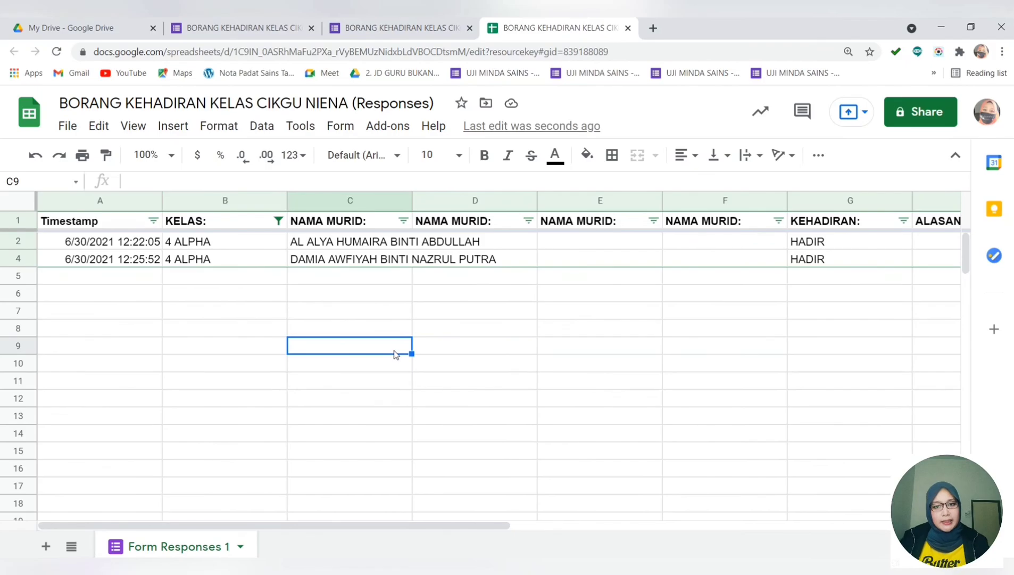
{"action": "left_click", "coordinate": [375, 29]}
{"action": "left_click", "coordinate": [250, 26]}
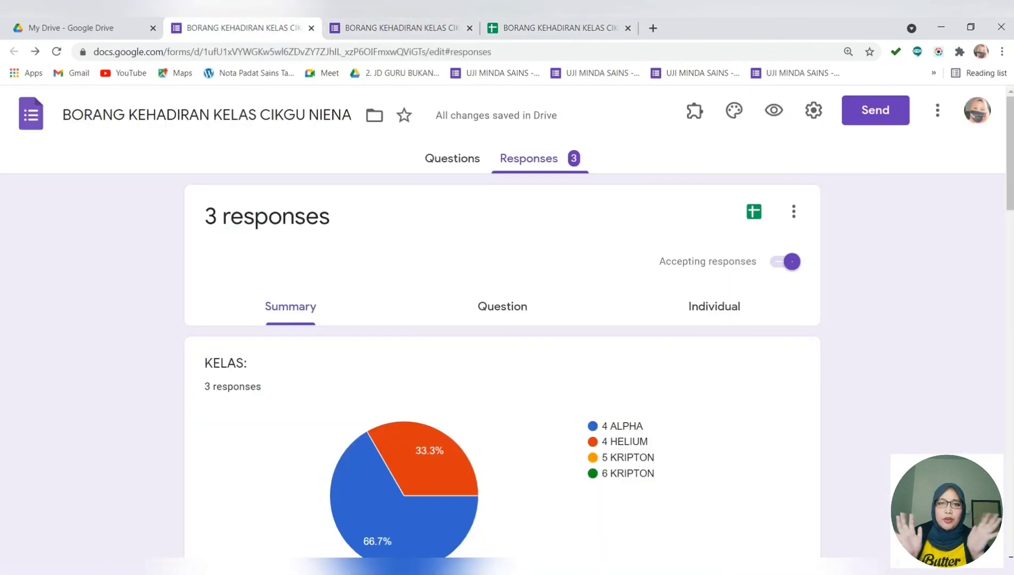